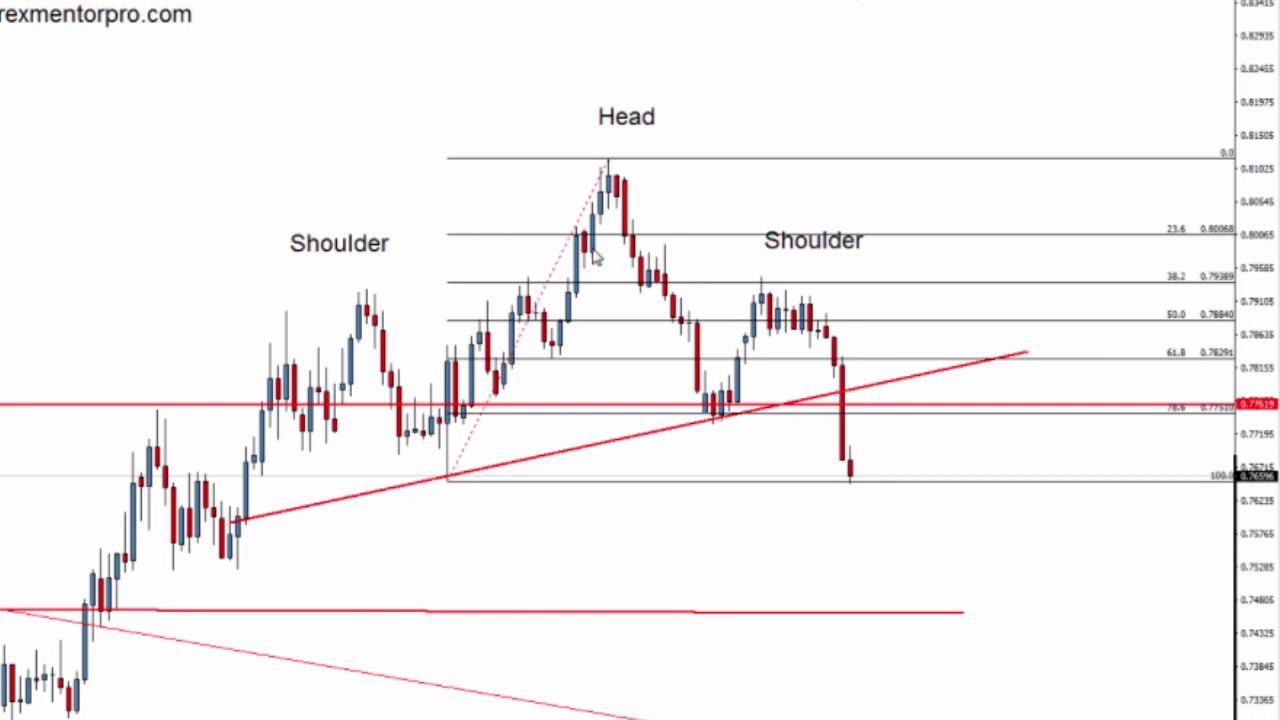
- Measure the distance from the head down to the neckline on the EUR/GBP head-and-shoulders chart
middle_click(600, 240)
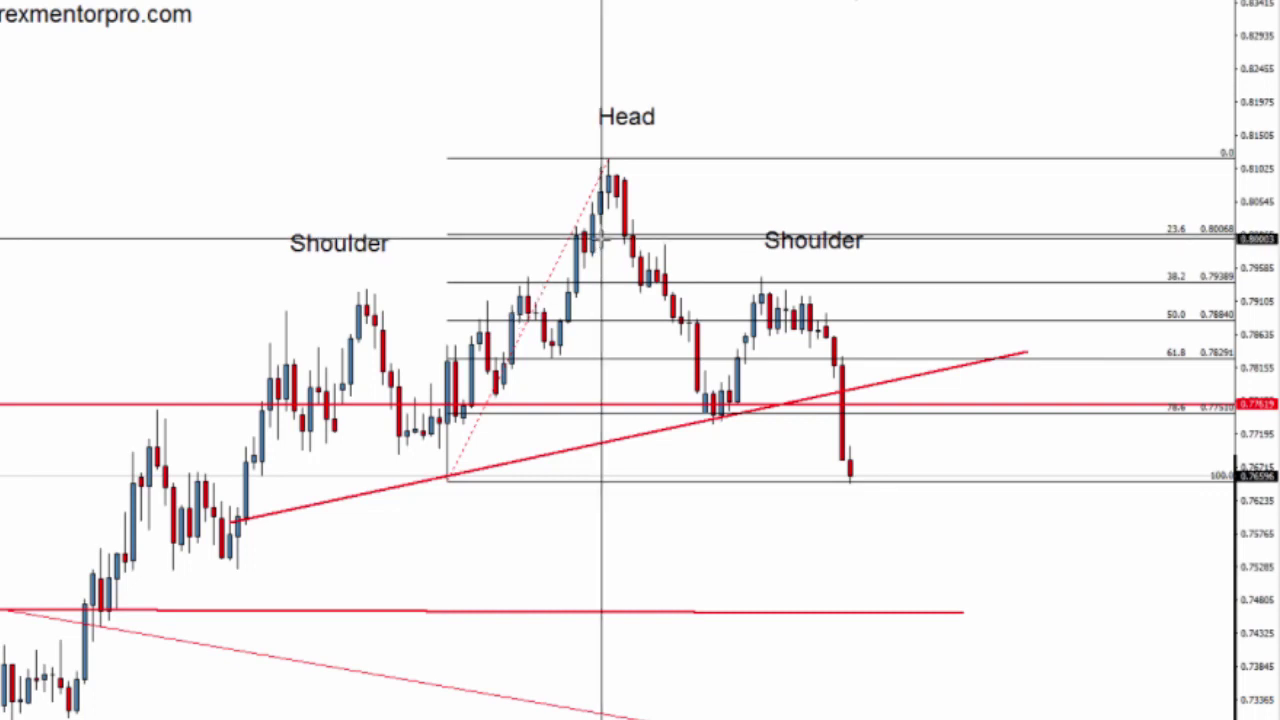
left_click_drag(610, 207, 642, 432)
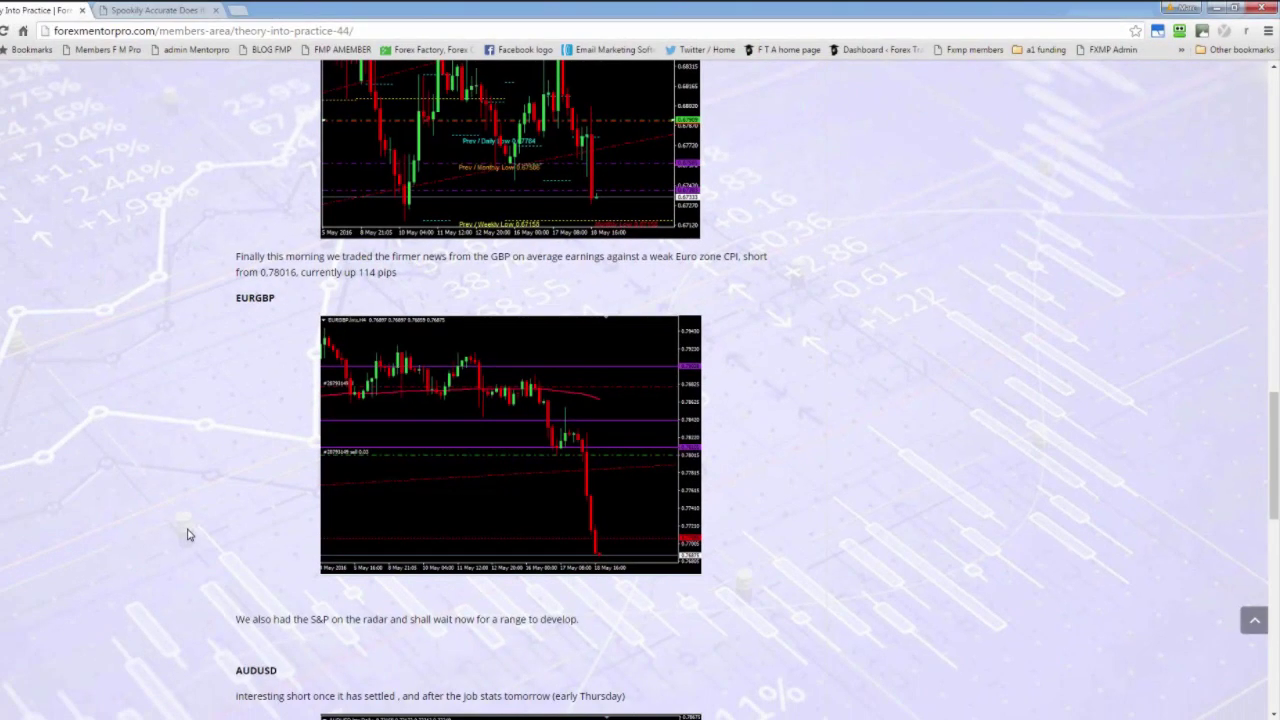
- Read the EURGBP trade section on the forexmentorpro.com Theory into Practice page
scroll(200, 480, "down", 1)
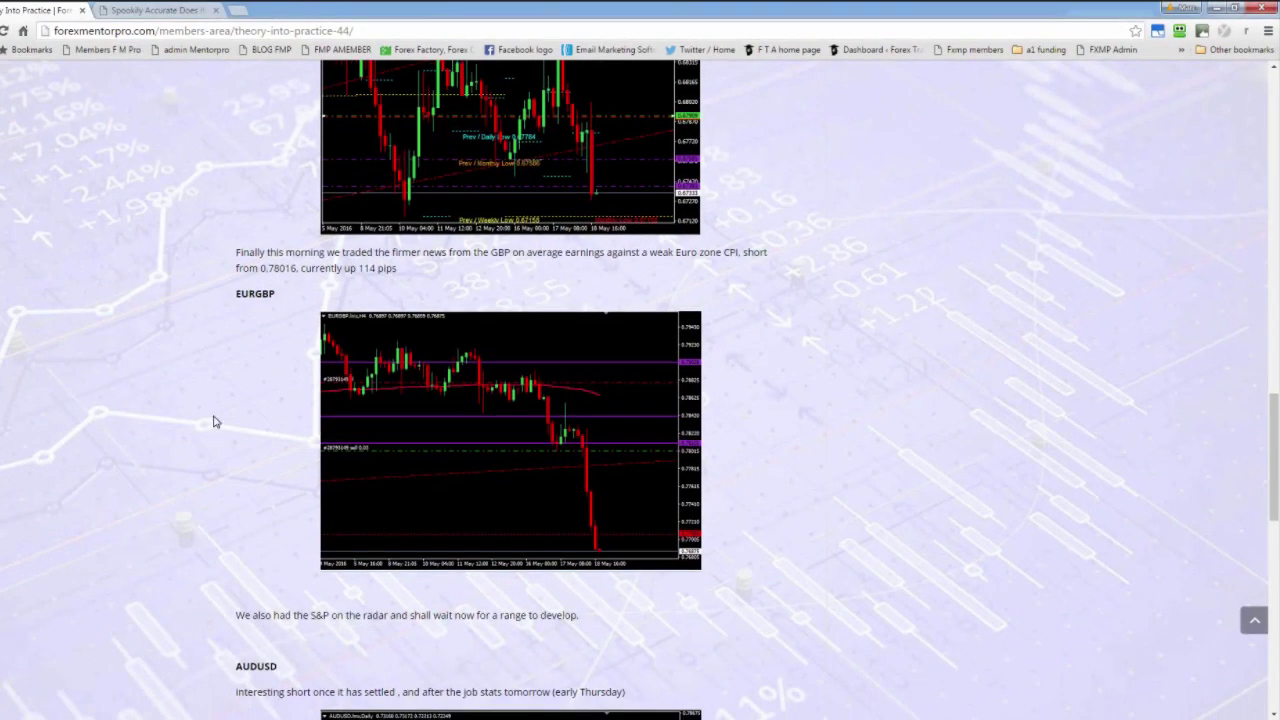
scroll(690, 352, "down", 1)
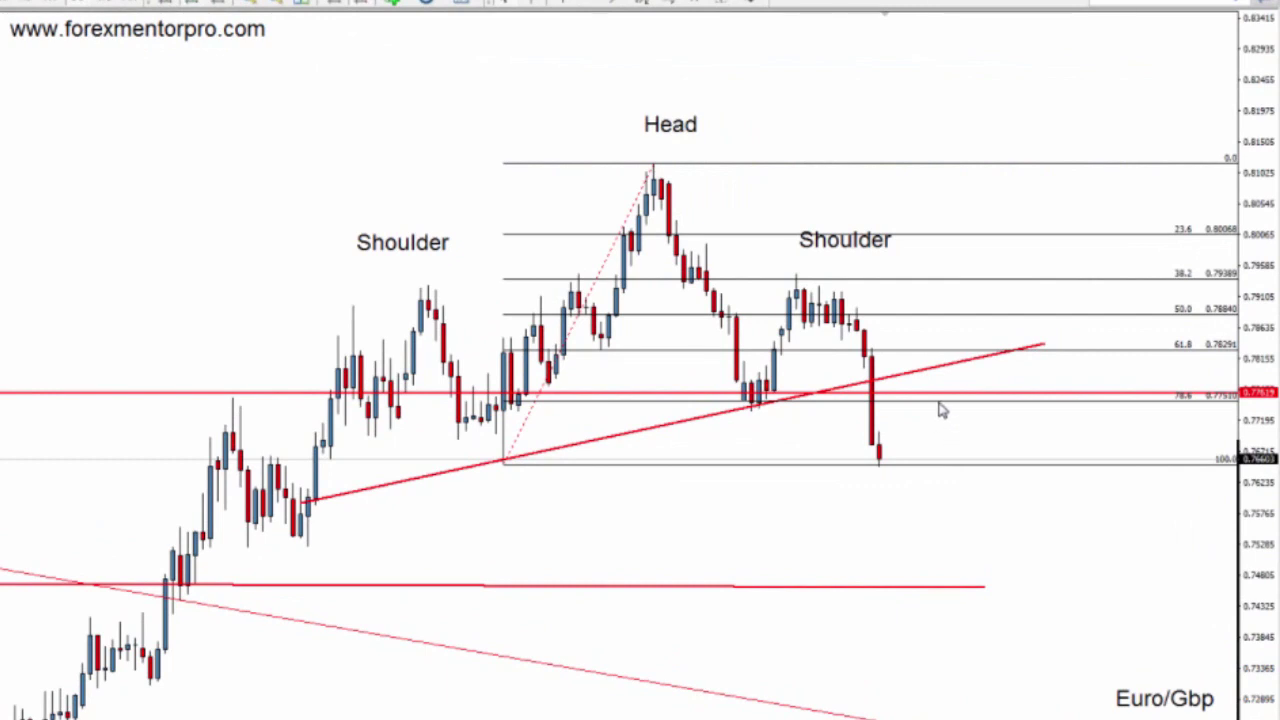
- Measure the gap beneath the EUR/GBP neckline down to the 78.6 Fibonacci level, beyond the latest candles
middle_click(936, 408)
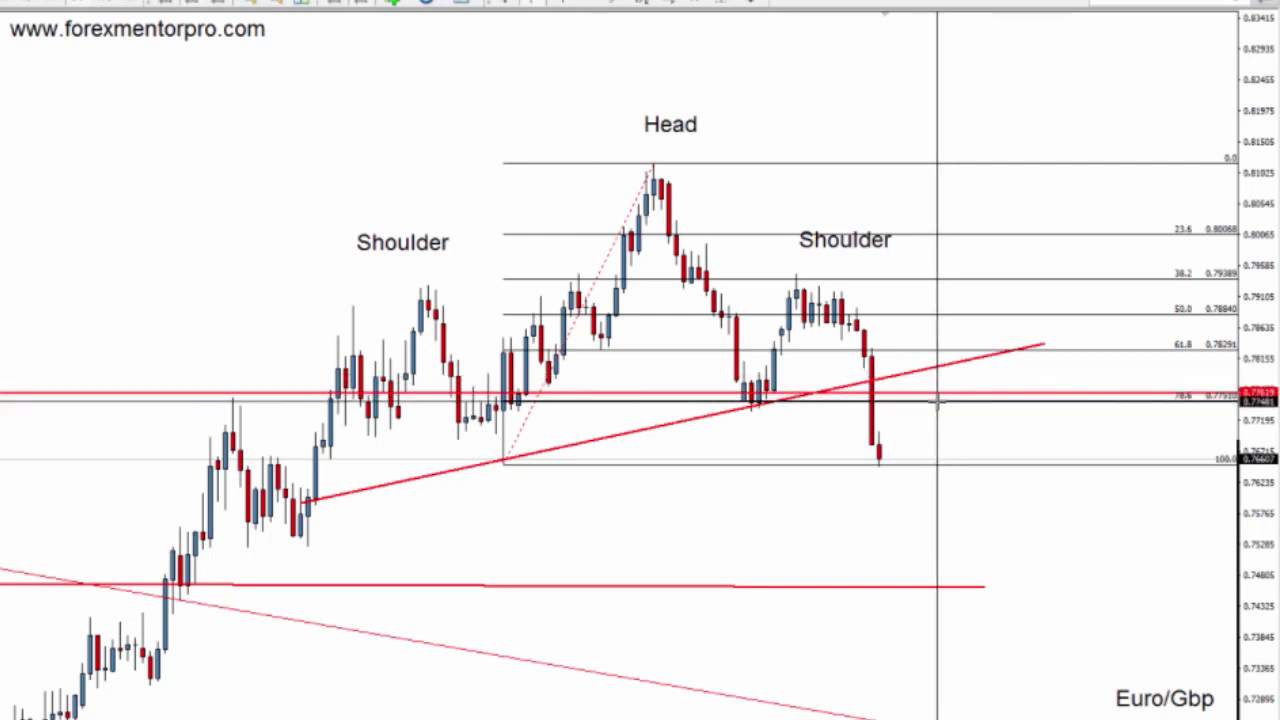
left_click_drag(938, 378, 948, 404)
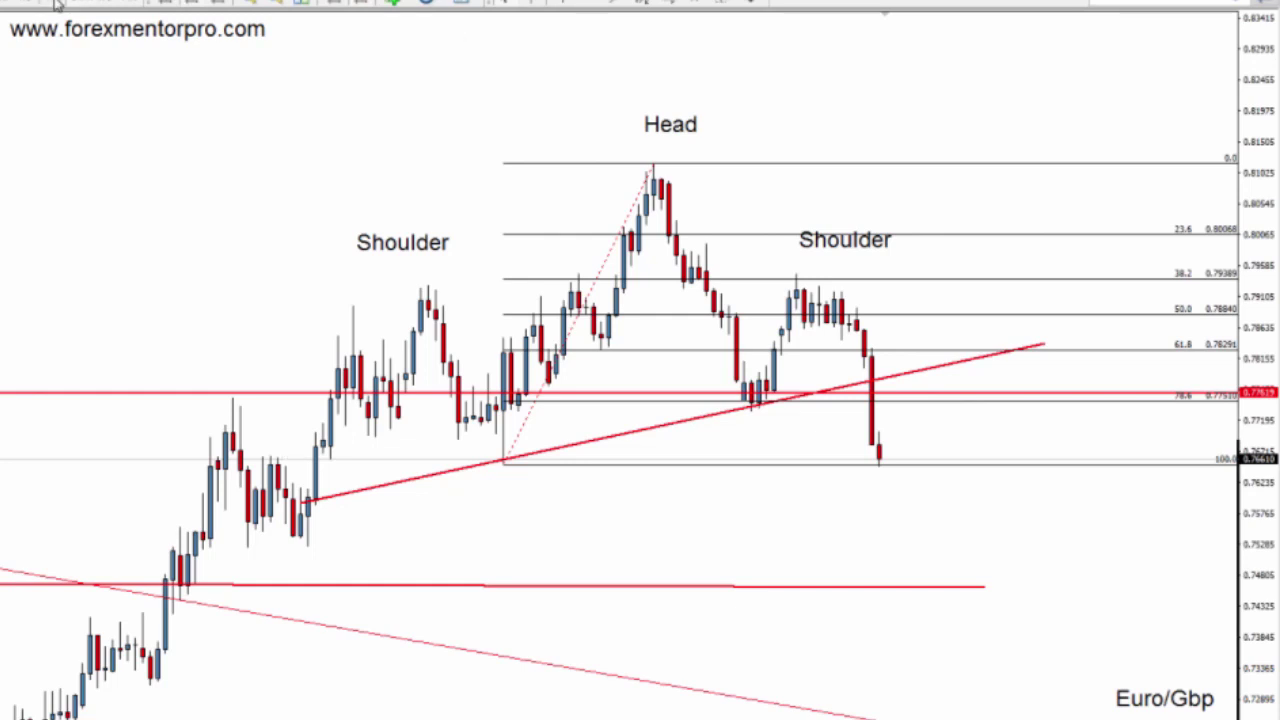
- Bring up the EUR/GBP chart with the descending channel and measure from the rising trendline break down toward the earlier lows
left_click(57, 4)
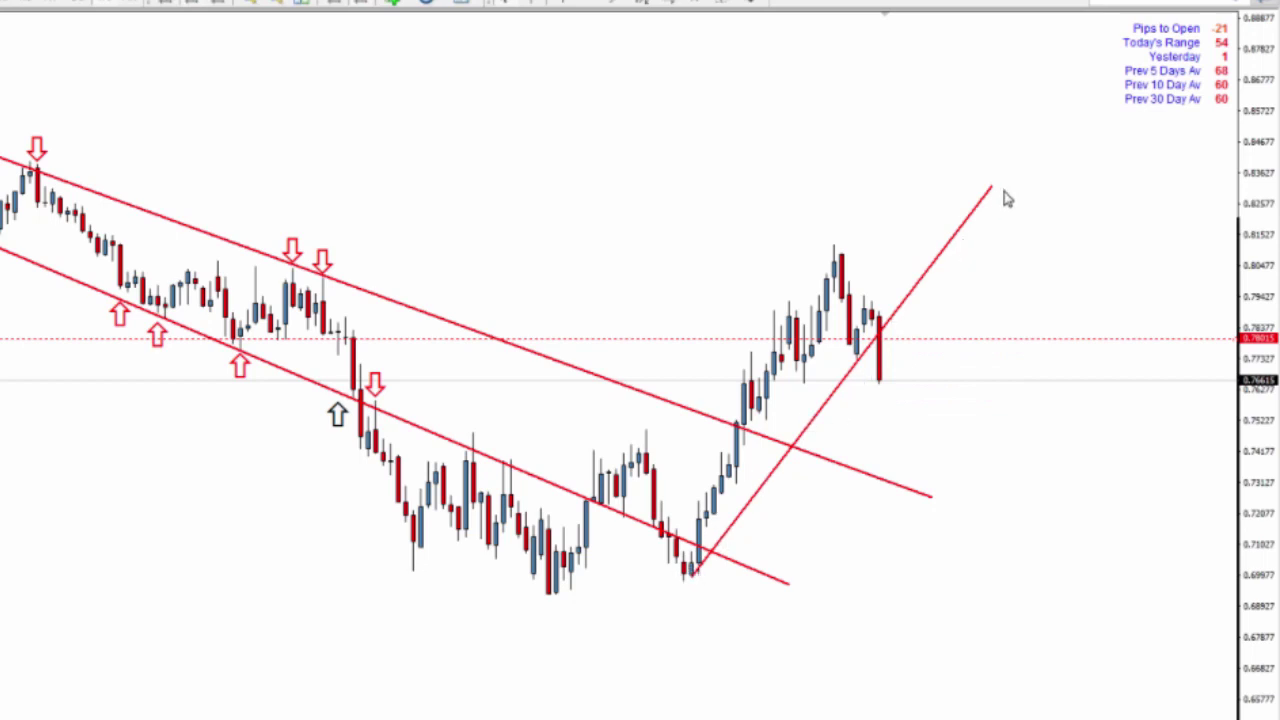
middle_click(897, 362)
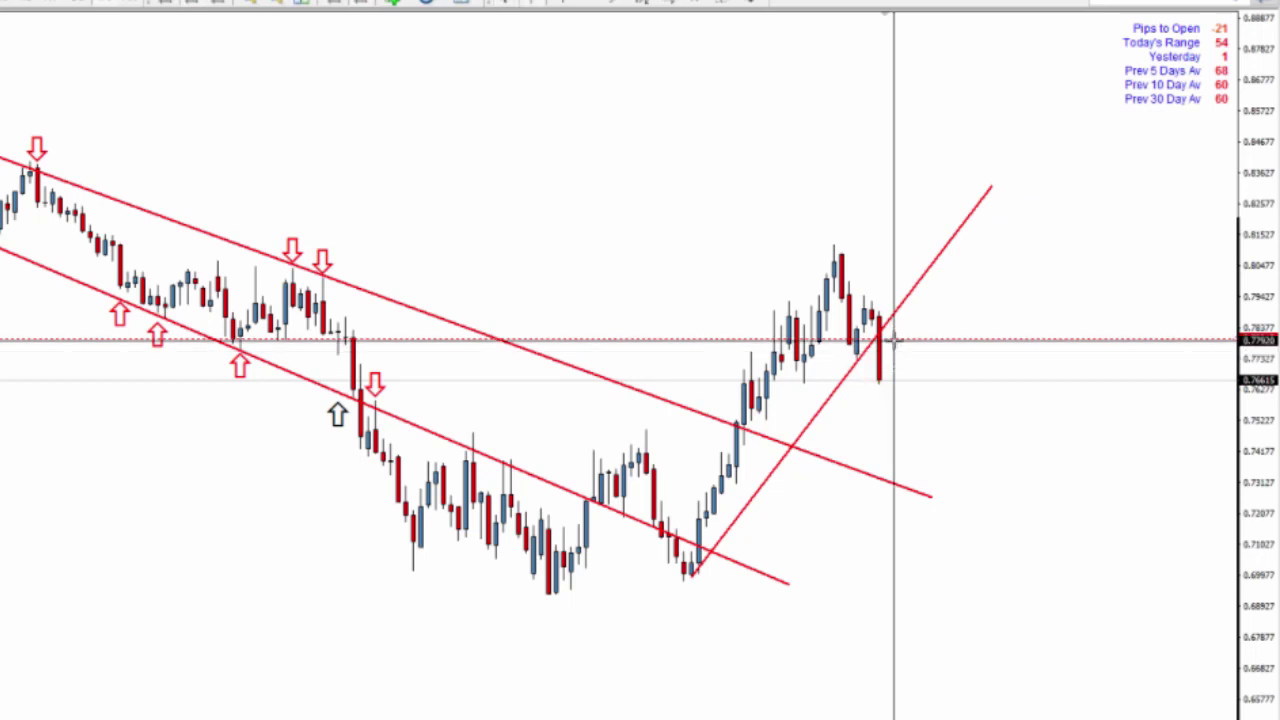
left_click_drag(896, 357, 884, 589)
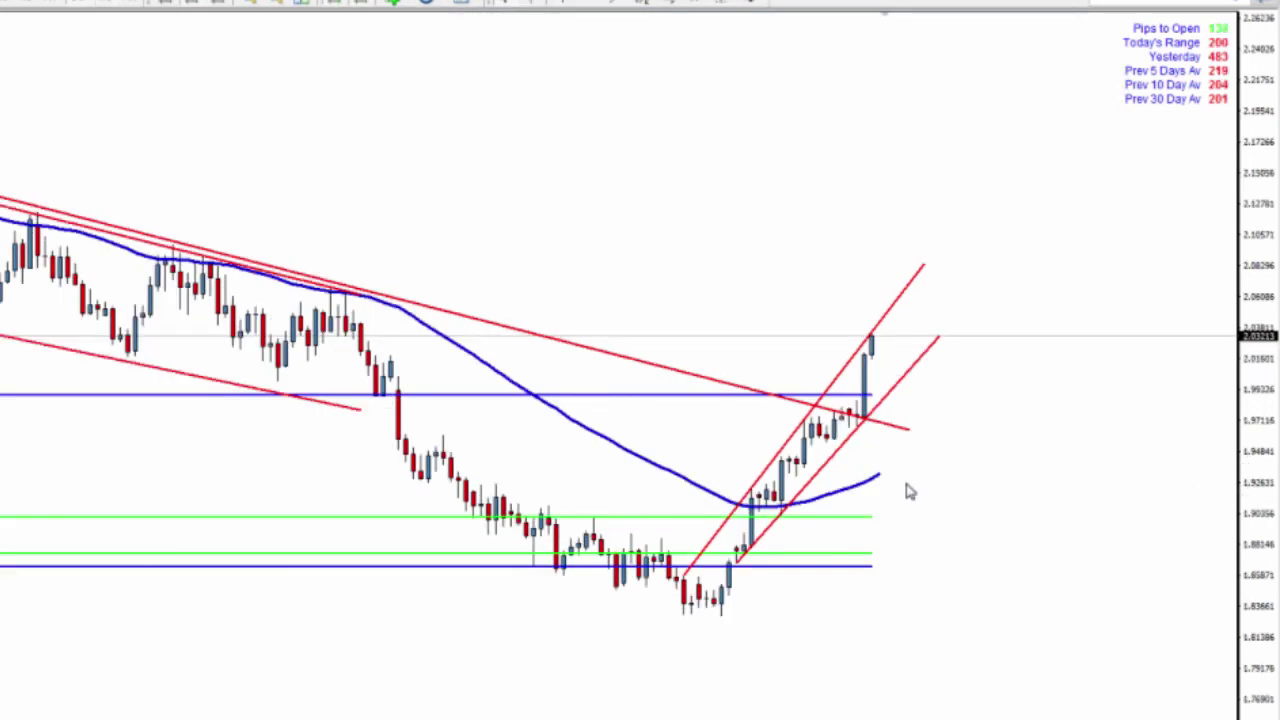
- Measure the rising channel's height on the GBPAUD chart and inspect the candle at the lower trendline
middle_click(821, 470)
left_click_drag(821, 470, 817, 410)
mouse_move(768, 540)
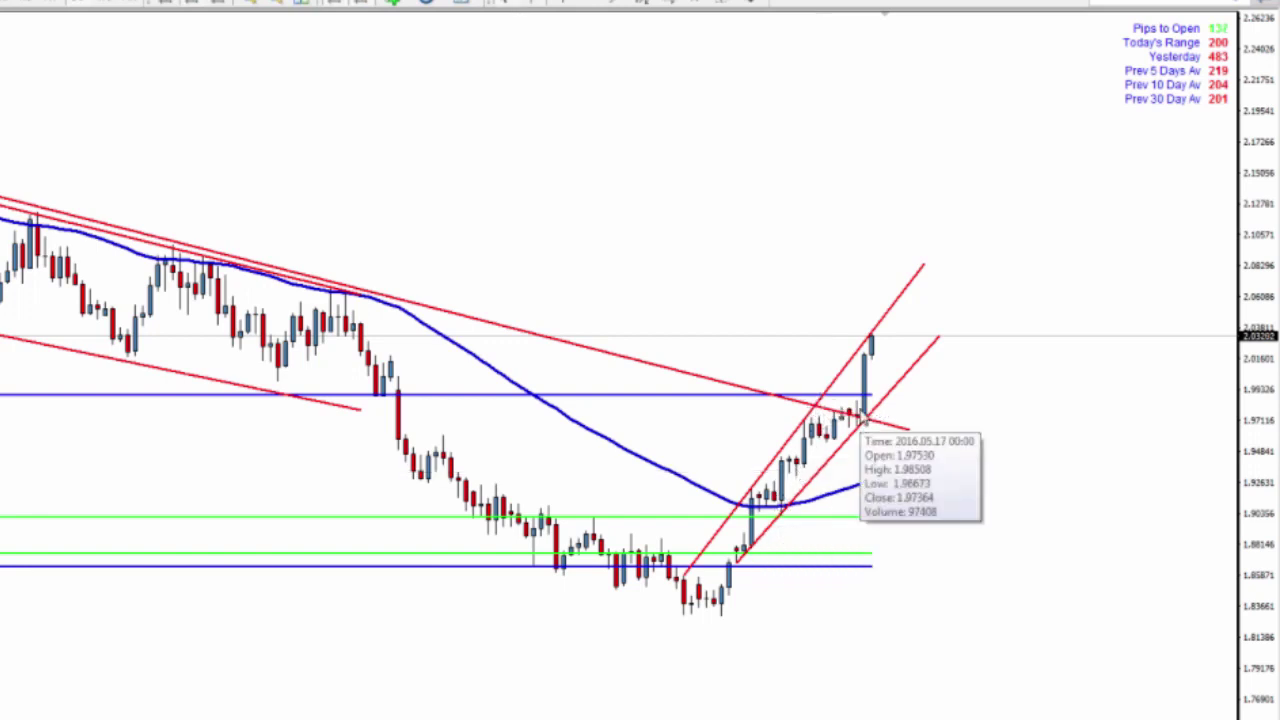
mouse_move(857, 402)
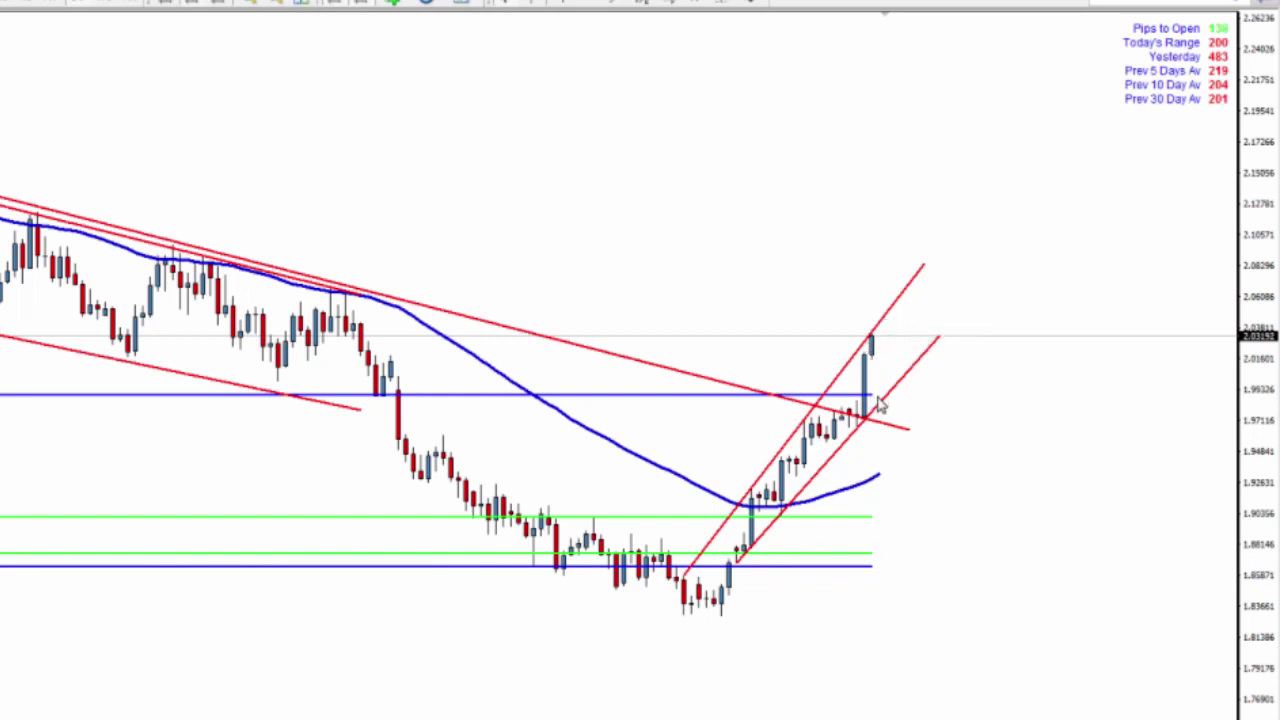
- Measure from the blue horizontal level to the channel's lower line, and from there up to its upper line
middle_click(877, 398)
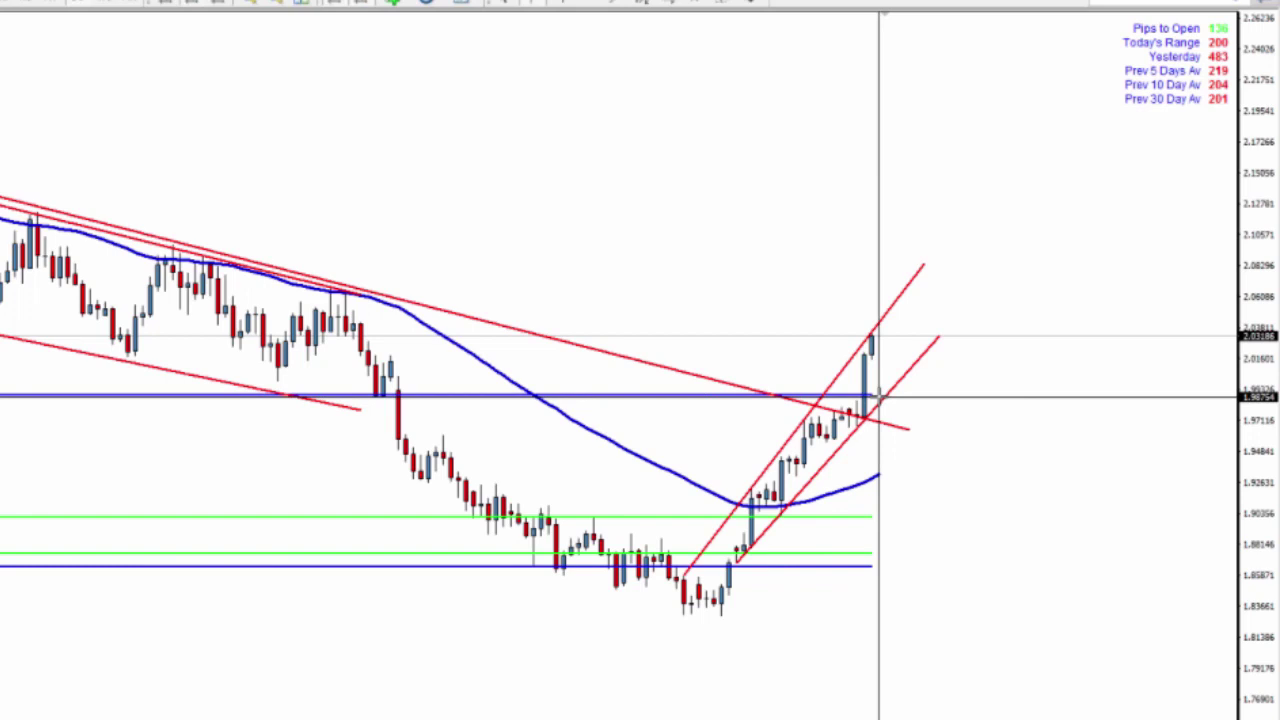
left_click_drag(878, 398, 884, 410)
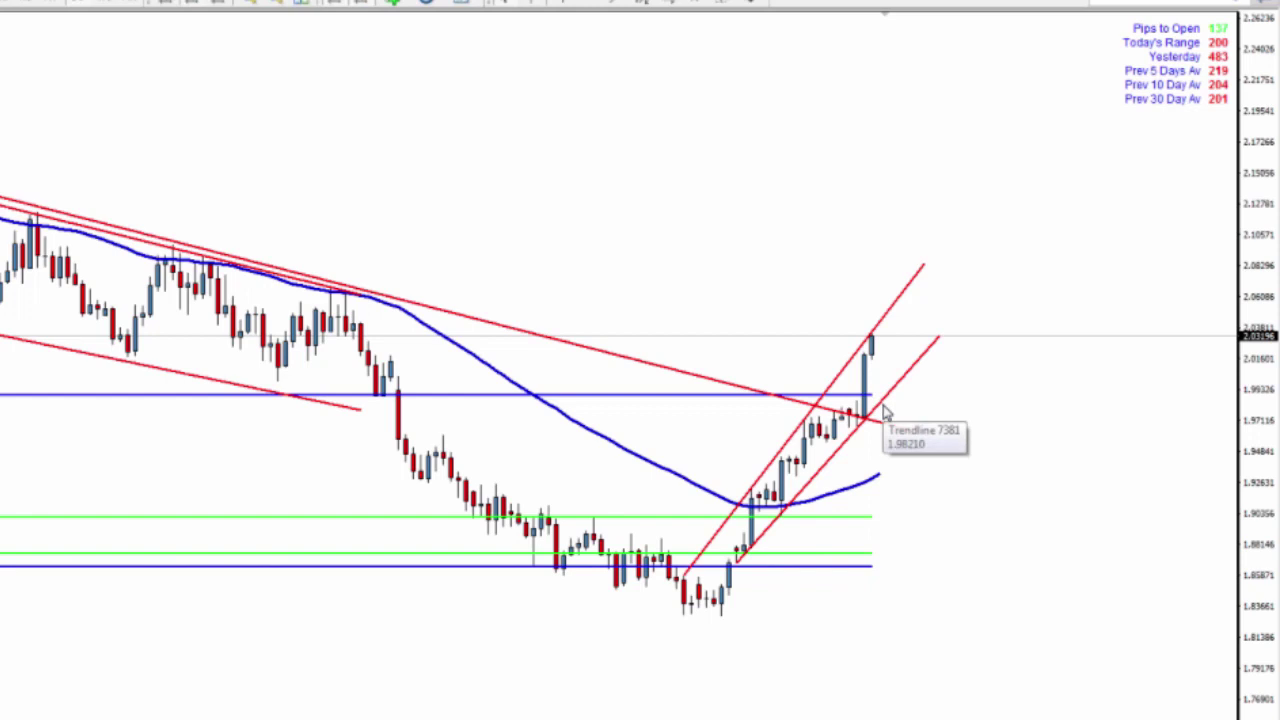
middle_click(884, 410)
left_click_drag(885, 397, 887, 316)
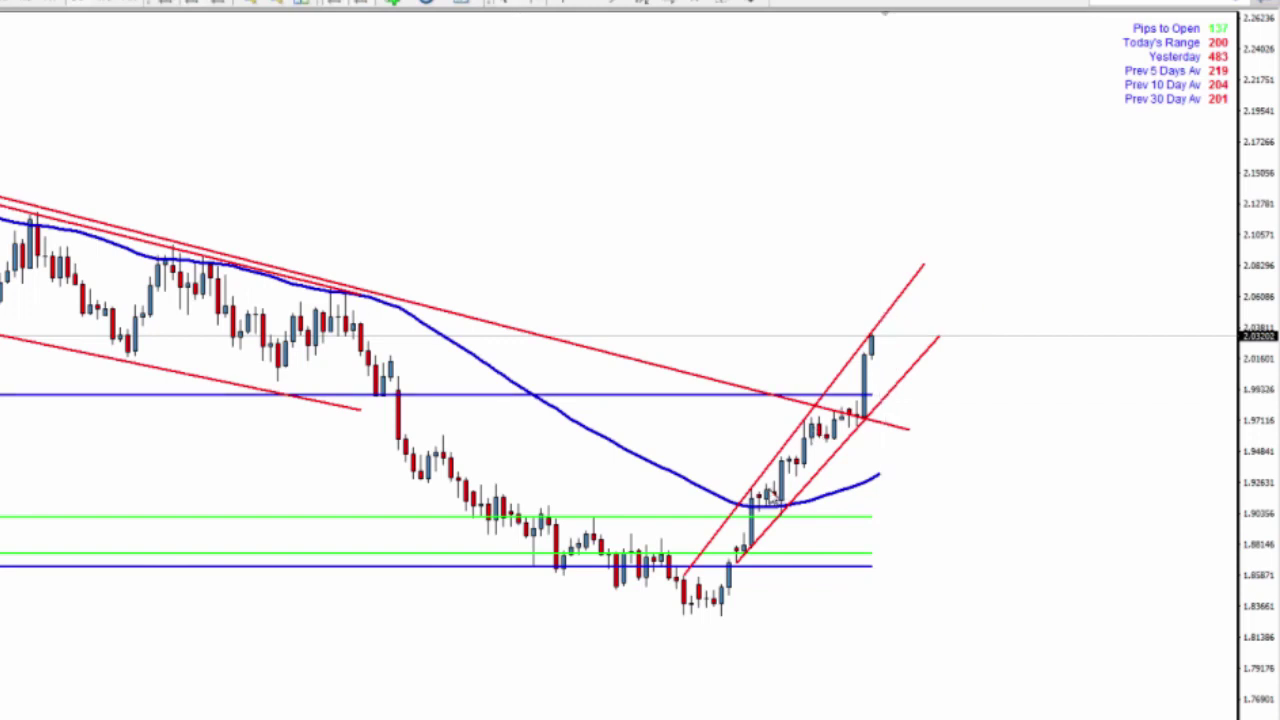
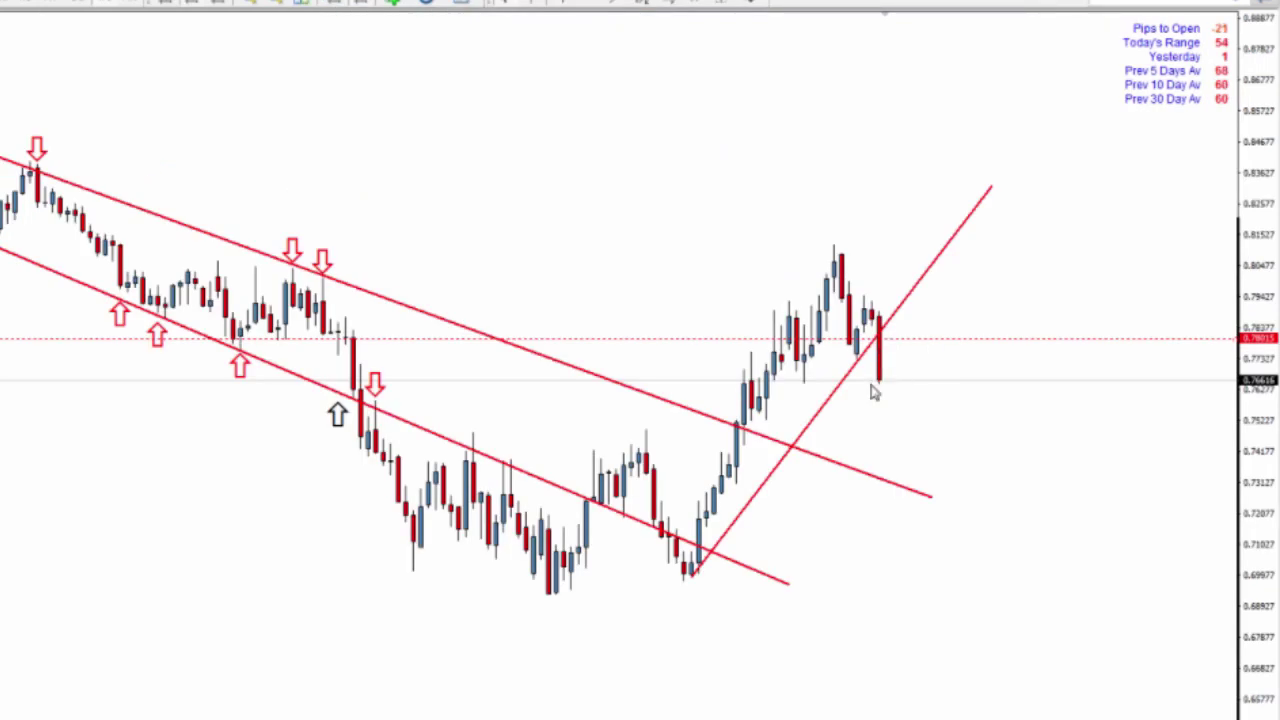
- Measure from the dashed 0.78015 level on the EUR/GBP channel chart down to the descending channel's upper line
middle_click(892, 341)
left_click_drag(892, 341, 940, 485)
mouse_move(880, 388)
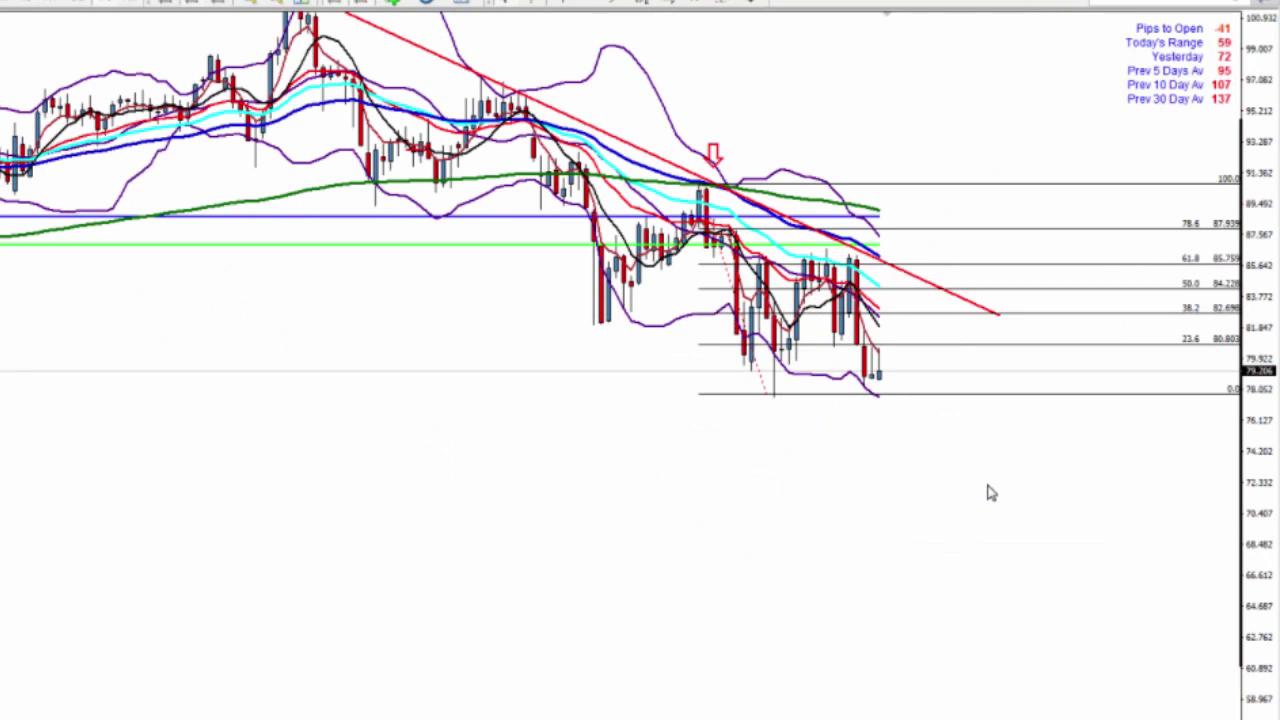
- Re-anchor the AUDJPY weekly Fibonacci retracement to the preceding downswing and inspect the rally highs against its levels
left_click_drag(987, 492, 975, 562)
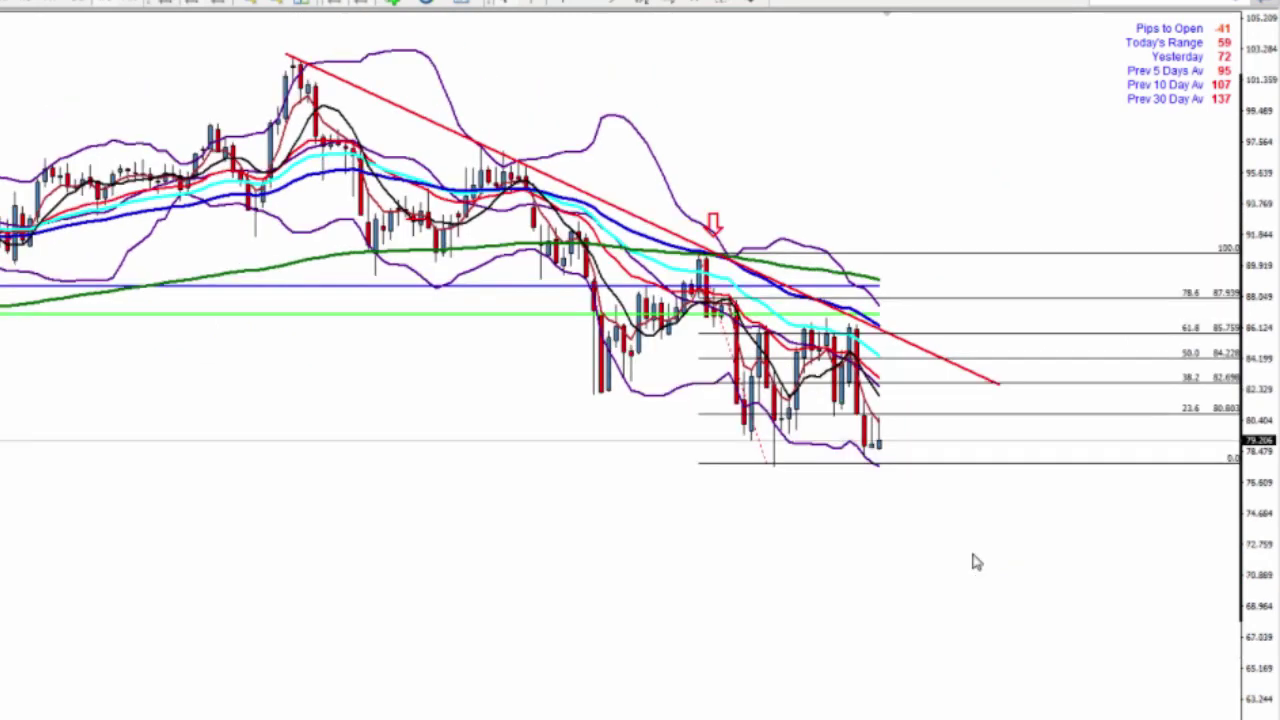
mouse_move(659, 334)
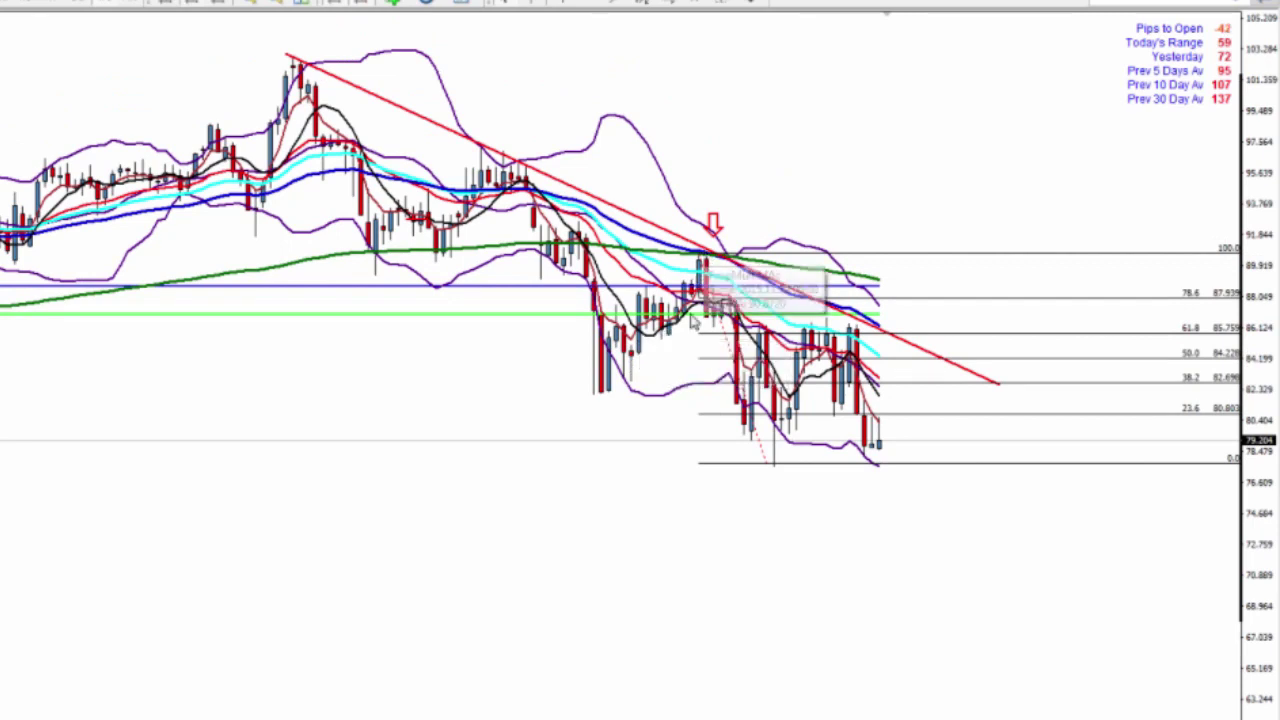
left_click_drag(700, 251, 505, 150)
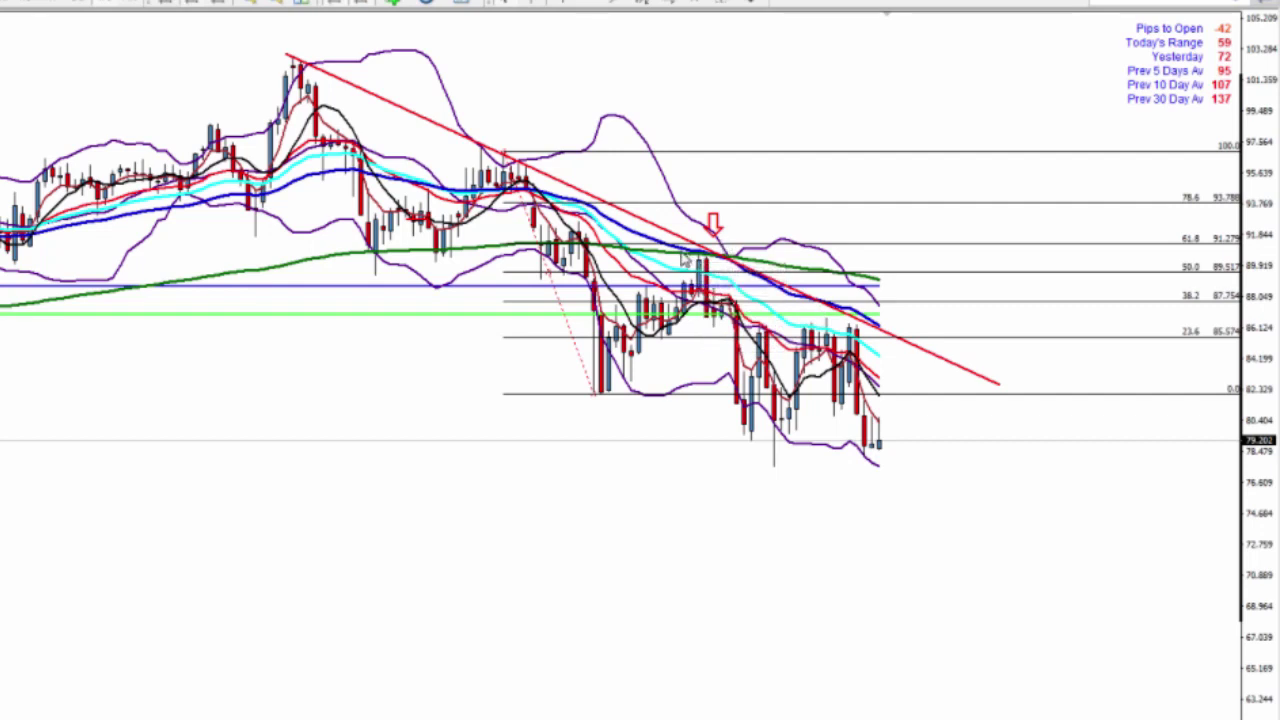
mouse_move(684, 260)
mouse_move(800, 328)
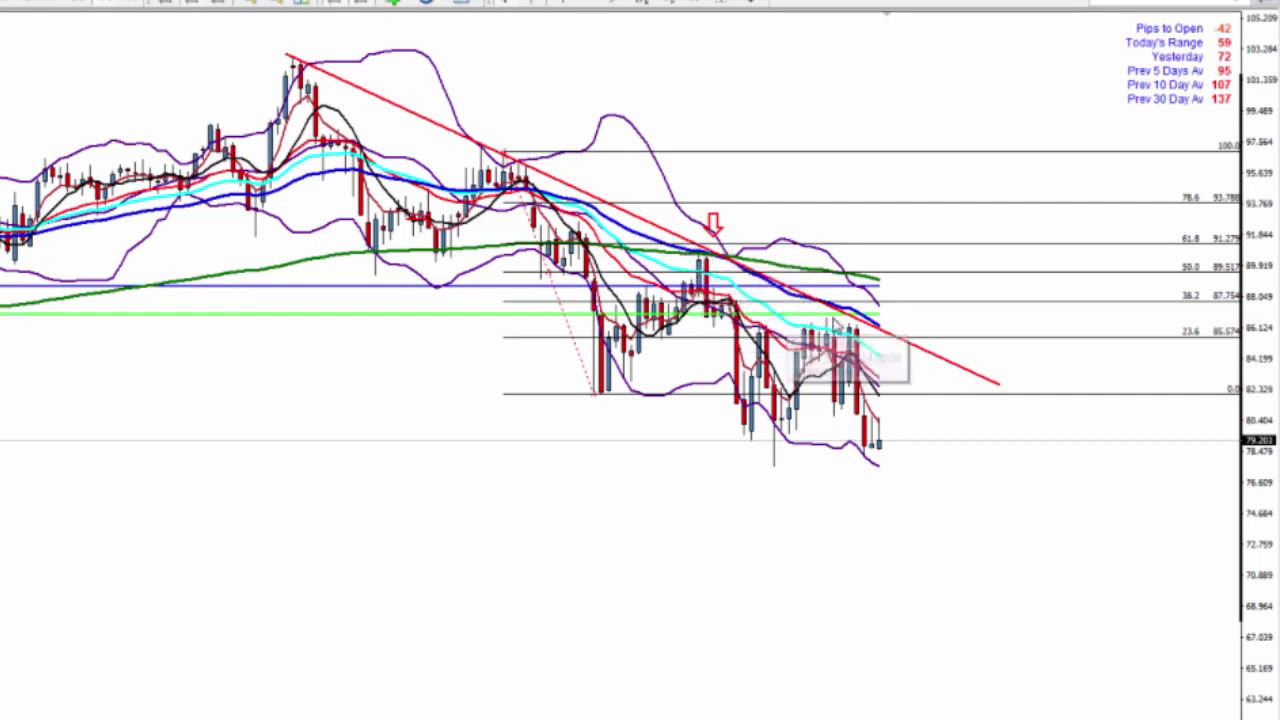
mouse_move(739, 259)
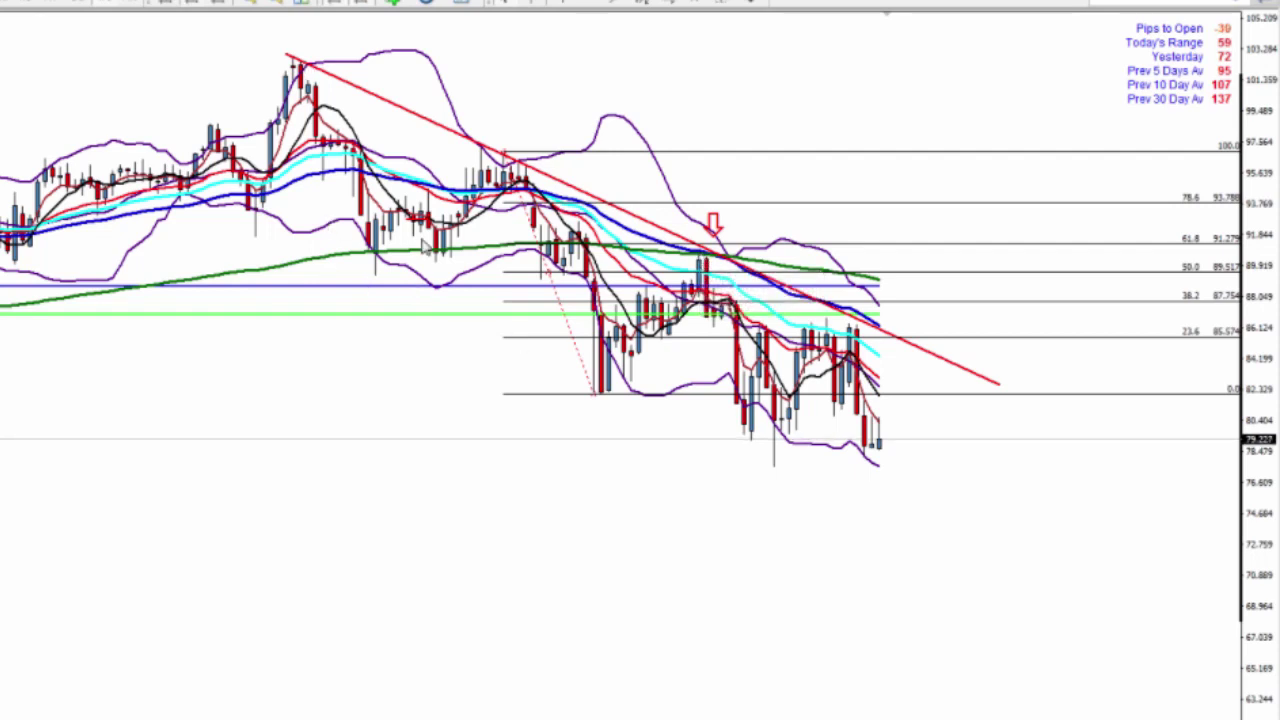
- Move the Fibonacci retracement to the latest downswing, from the arrow-marked high to the lowest wick, and measure that drop
left_click_drag(600, 400, 773, 462)
left_click_drag(503, 150, 698, 250)
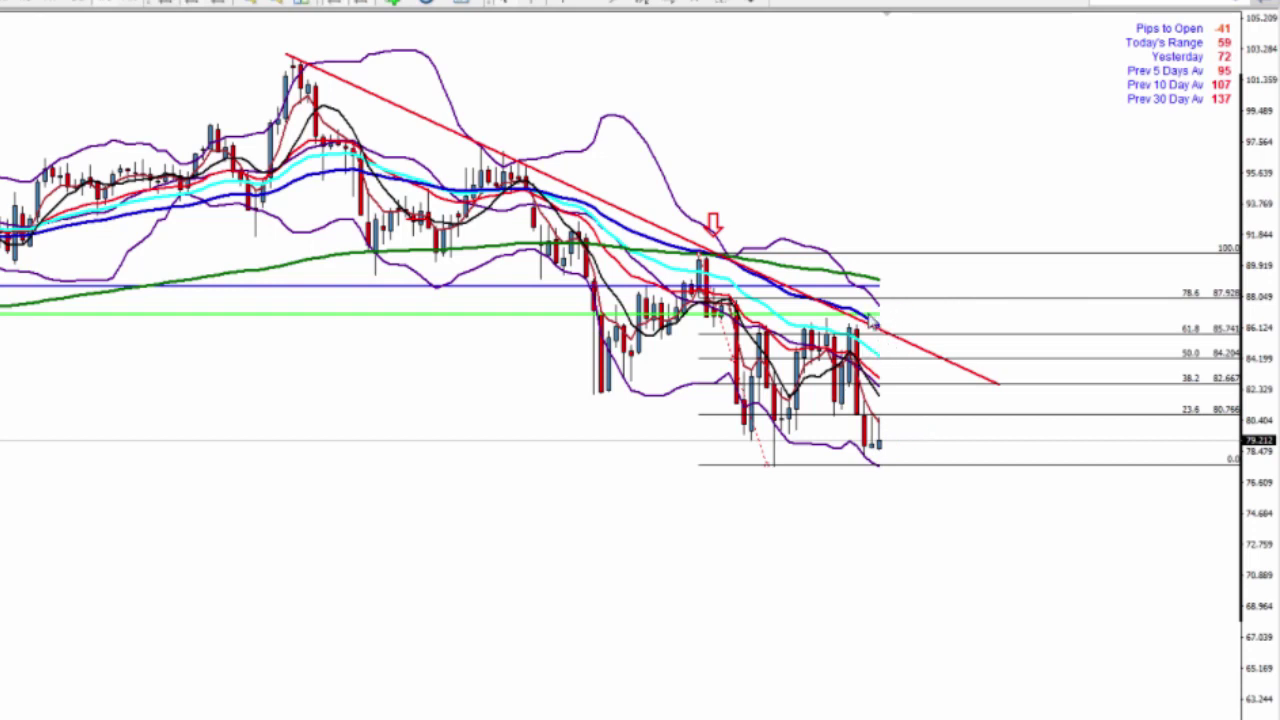
middle_click(840, 327)
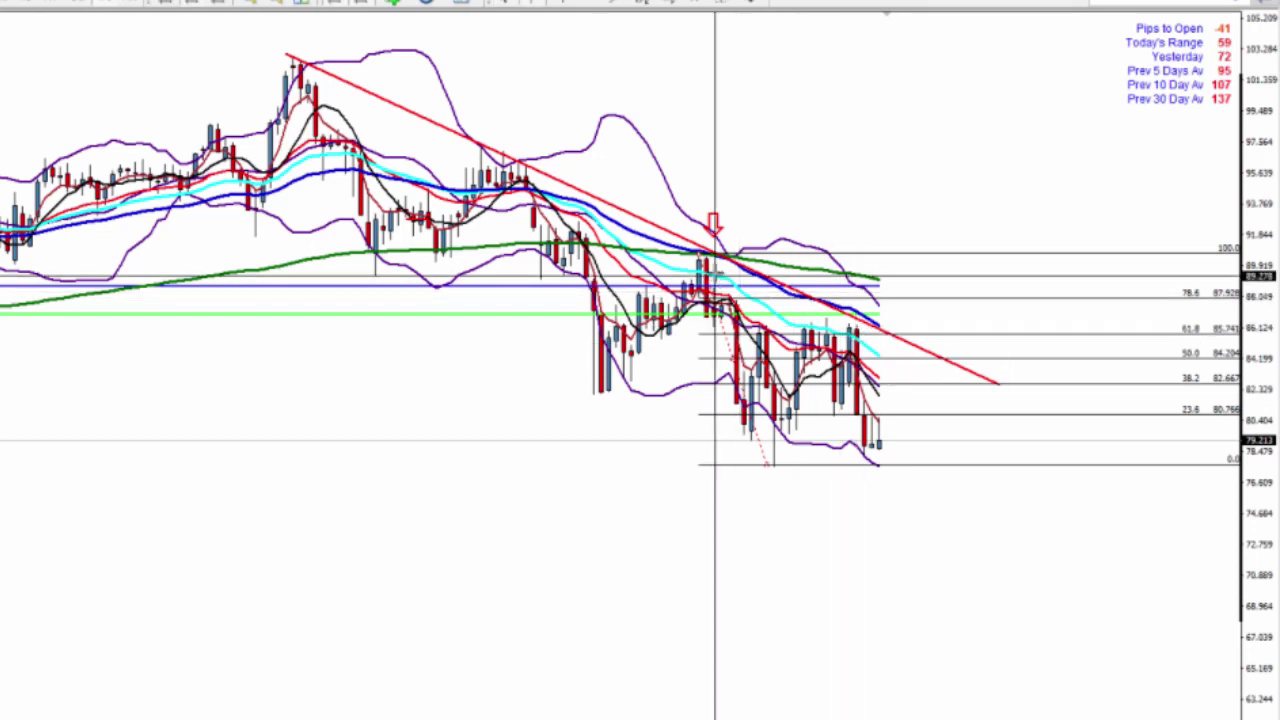
left_click_drag(705, 265, 770, 470)
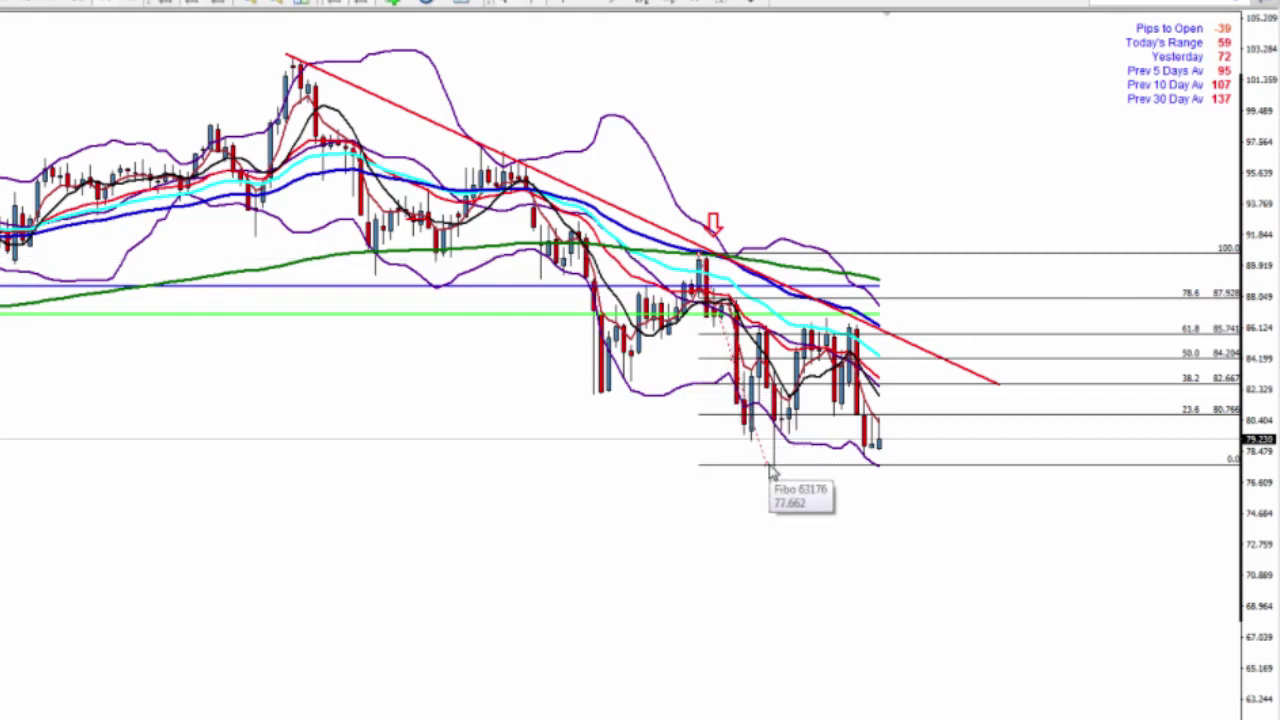
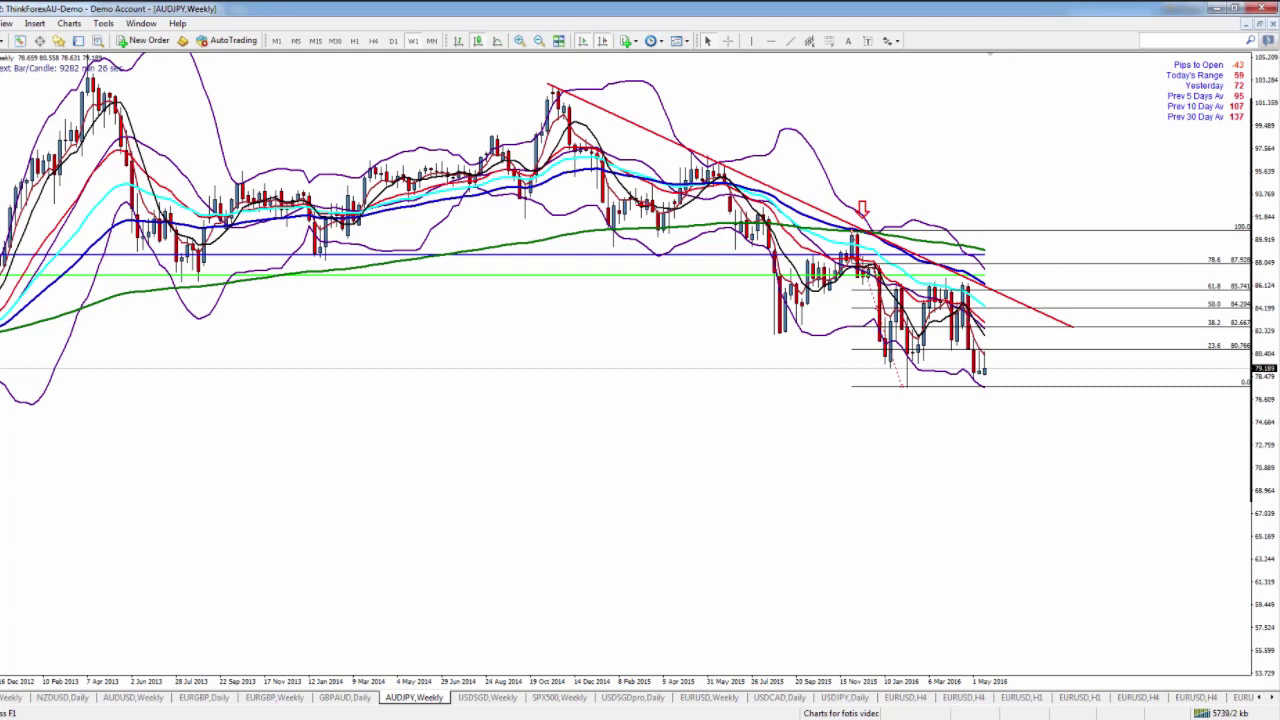
- Switch to the browser and review the NZDUSD trade section of the Theory into Practice page
mouse_move(386, 719)
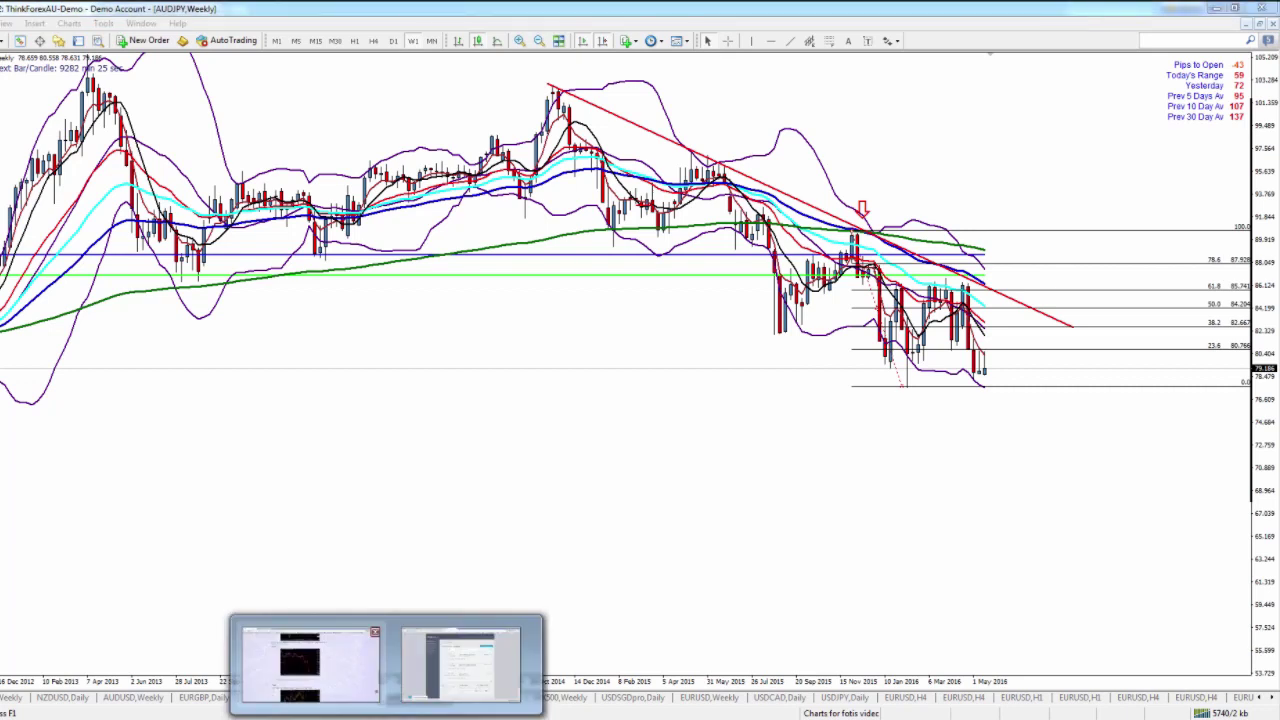
left_click(305, 663)
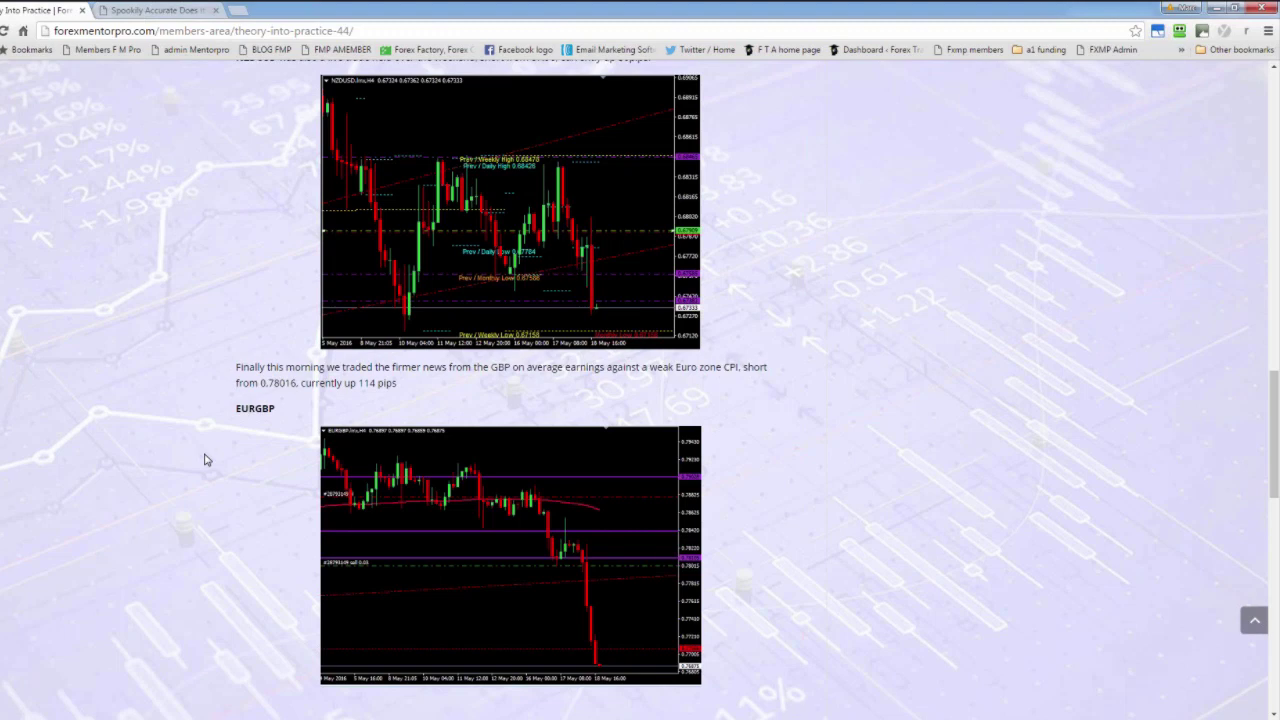
scroll(210, 462, "up", 2)
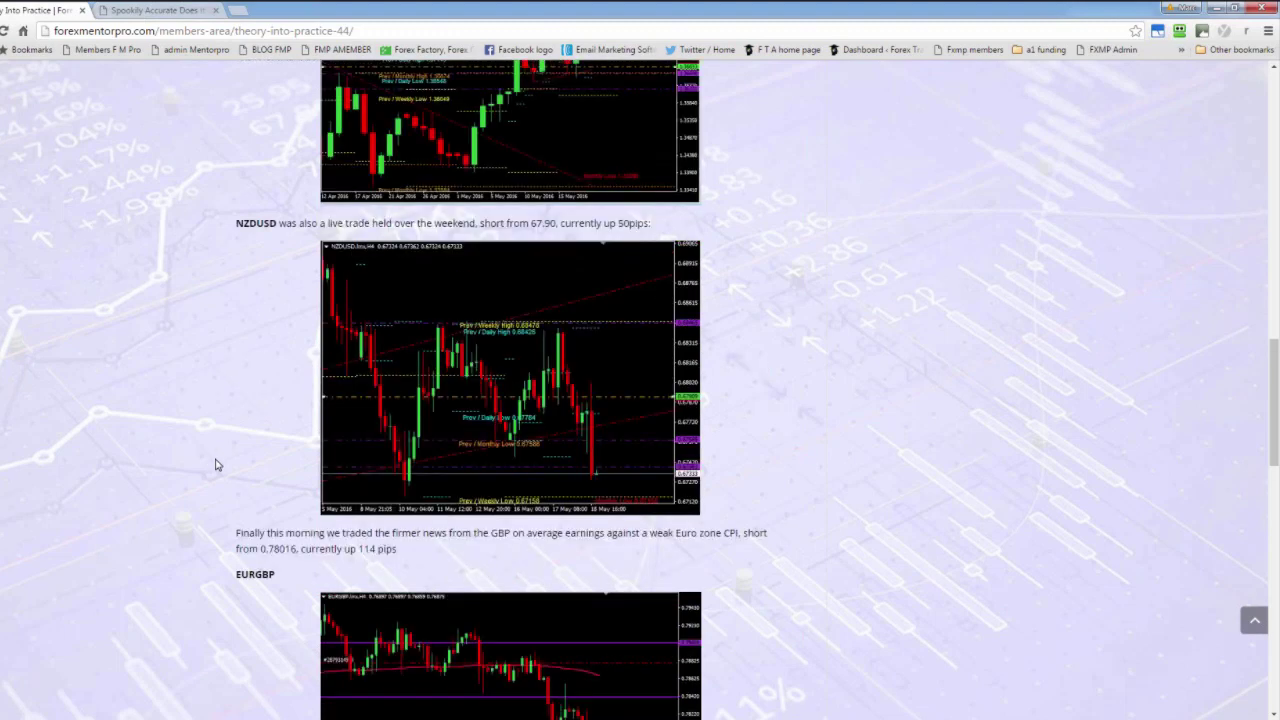
scroll(215, 464, "down", 1)
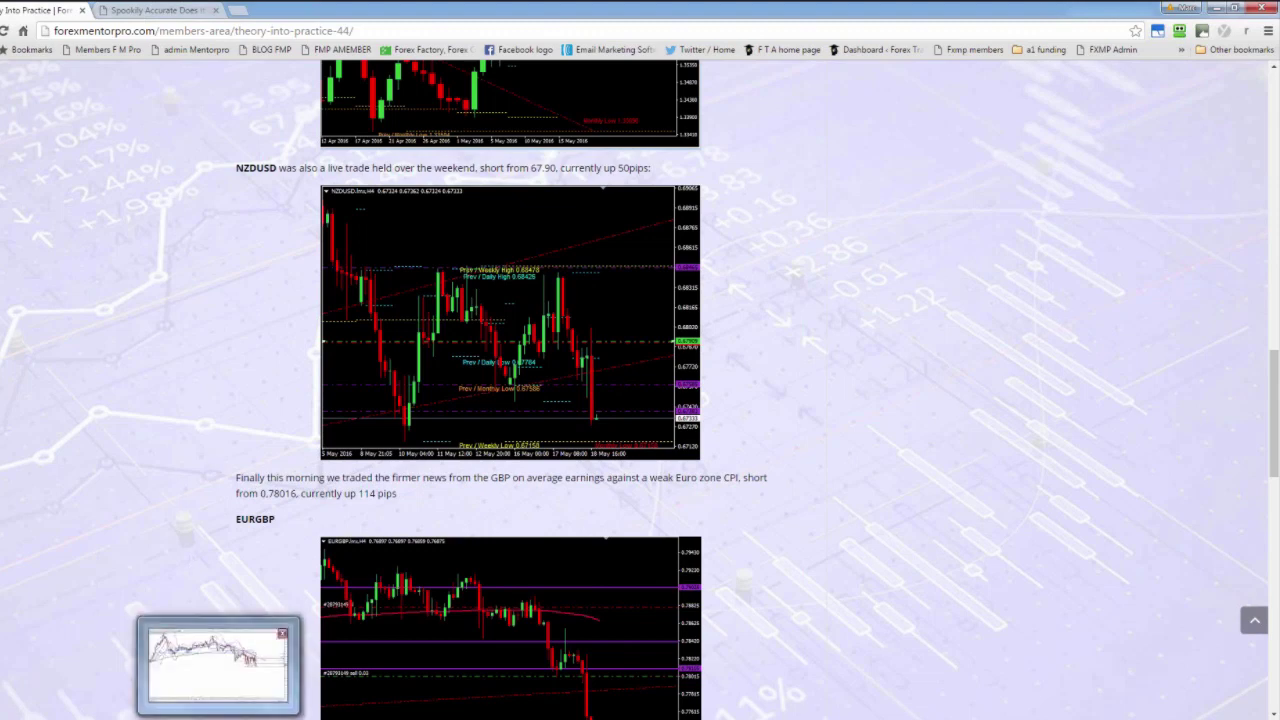
- Switch to MetaTrader and measure on the Nzd/$ chart from the horizontal line to the latest candle, and down to the lower channel line
left_click(218, 719)
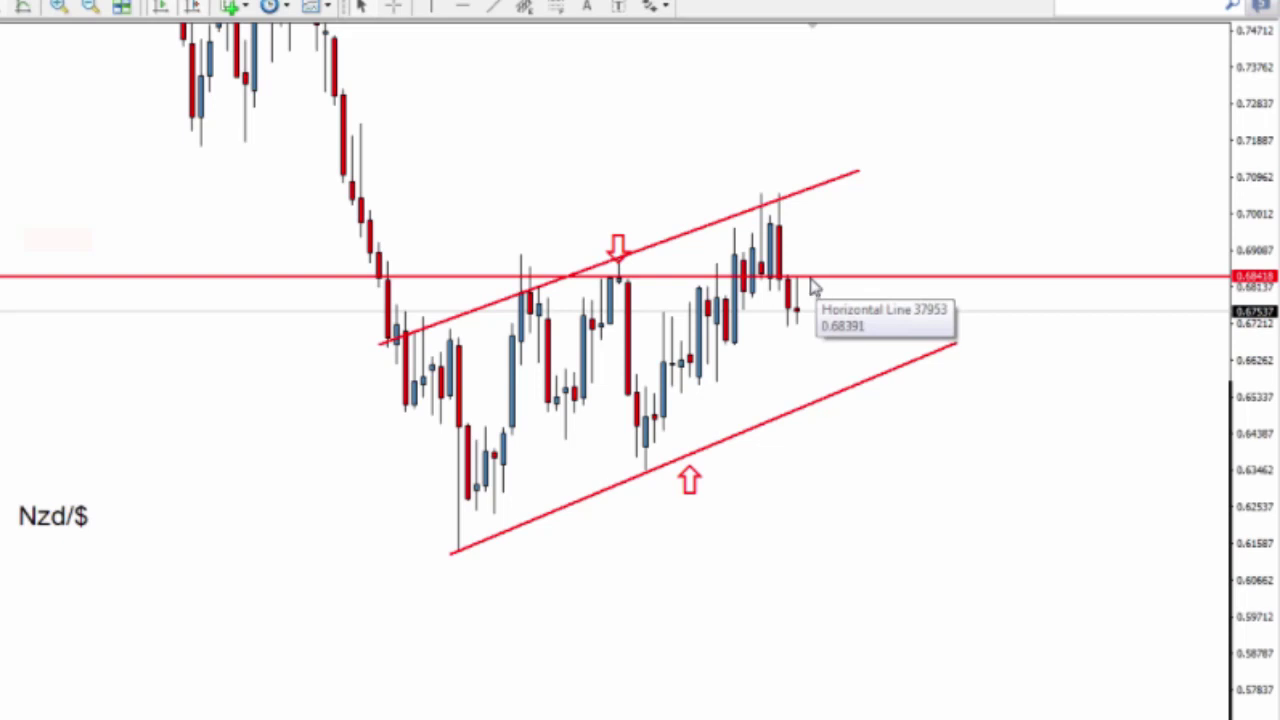
middle_click(810, 278)
left_click_drag(810, 278, 798, 317)
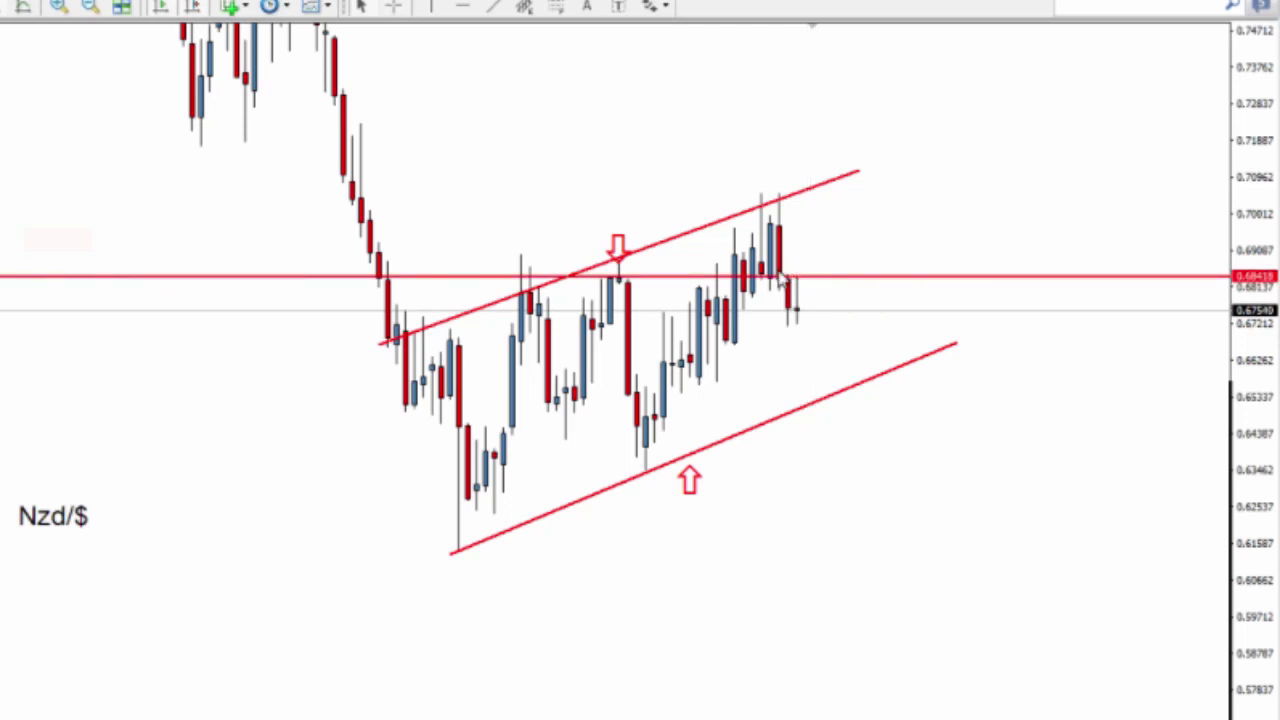
middle_click(814, 314)
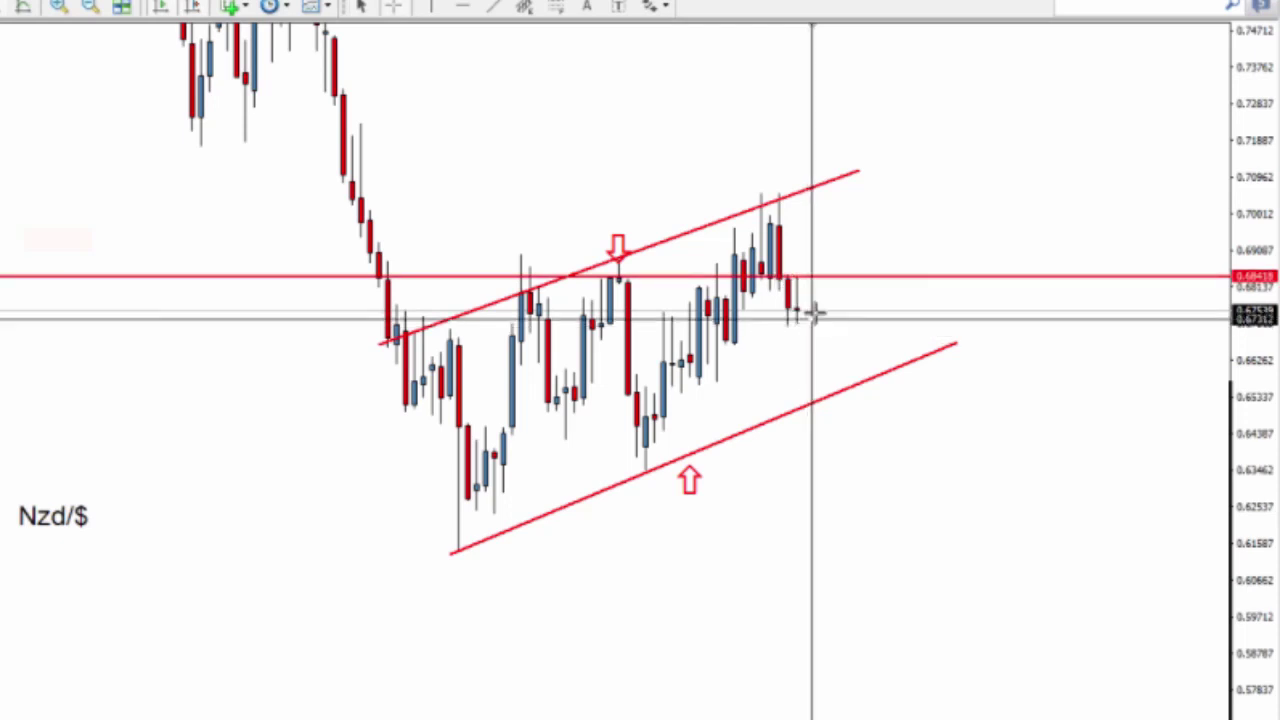
left_click_drag(816, 313, 818, 402)
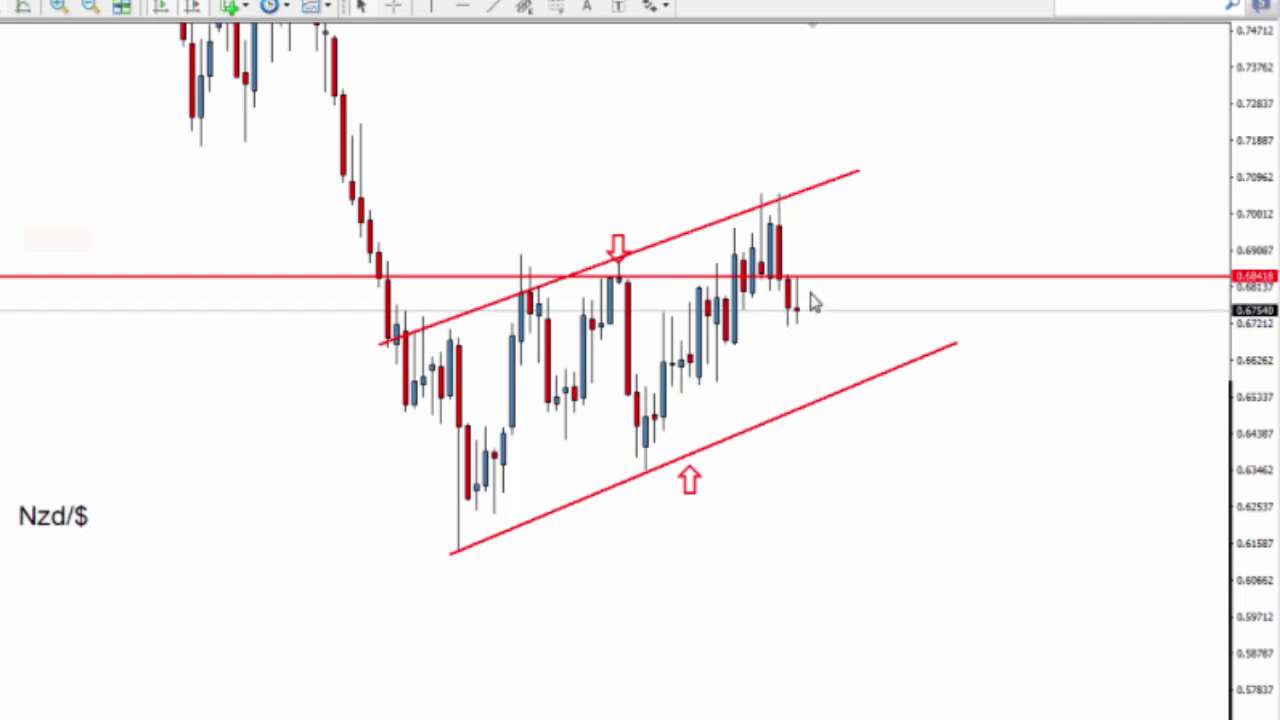
mouse_move(801, 317)
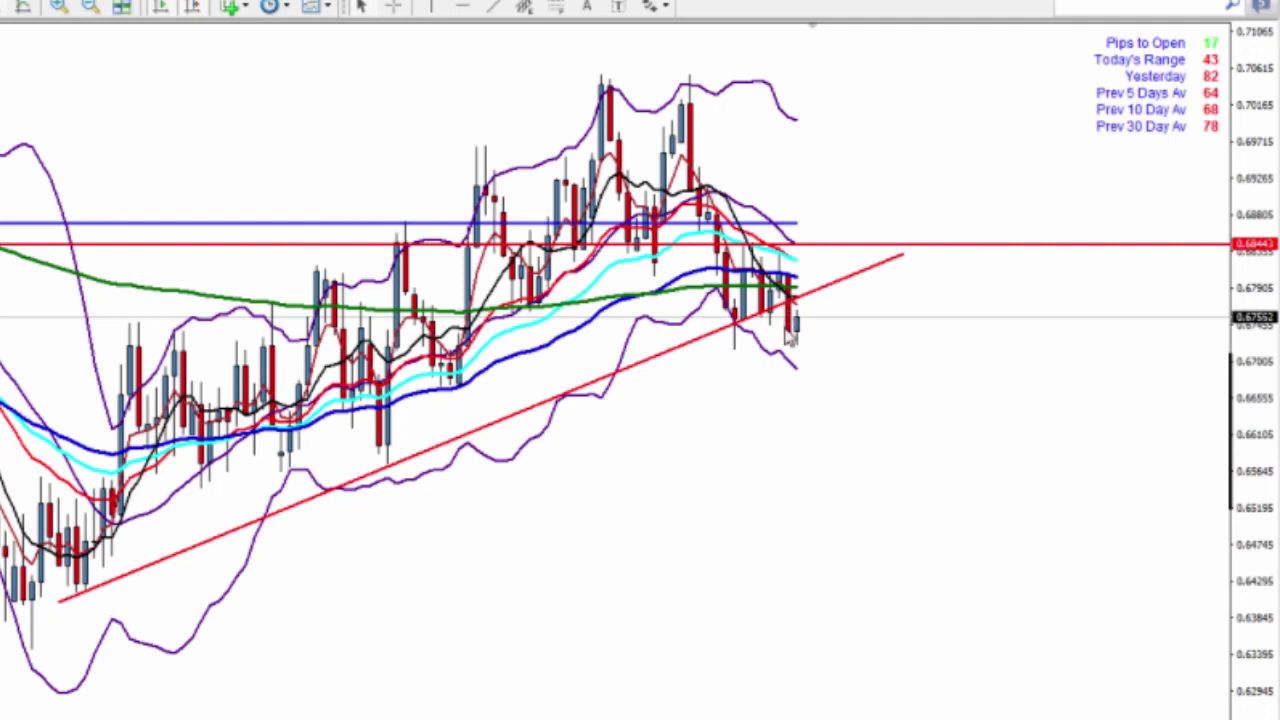
- Inspect the latest NZDUSD daily candles at the rising trendline with the crosshair and measure the distance downward below current price
mouse_move(790, 338)
middle_click(800, 302)
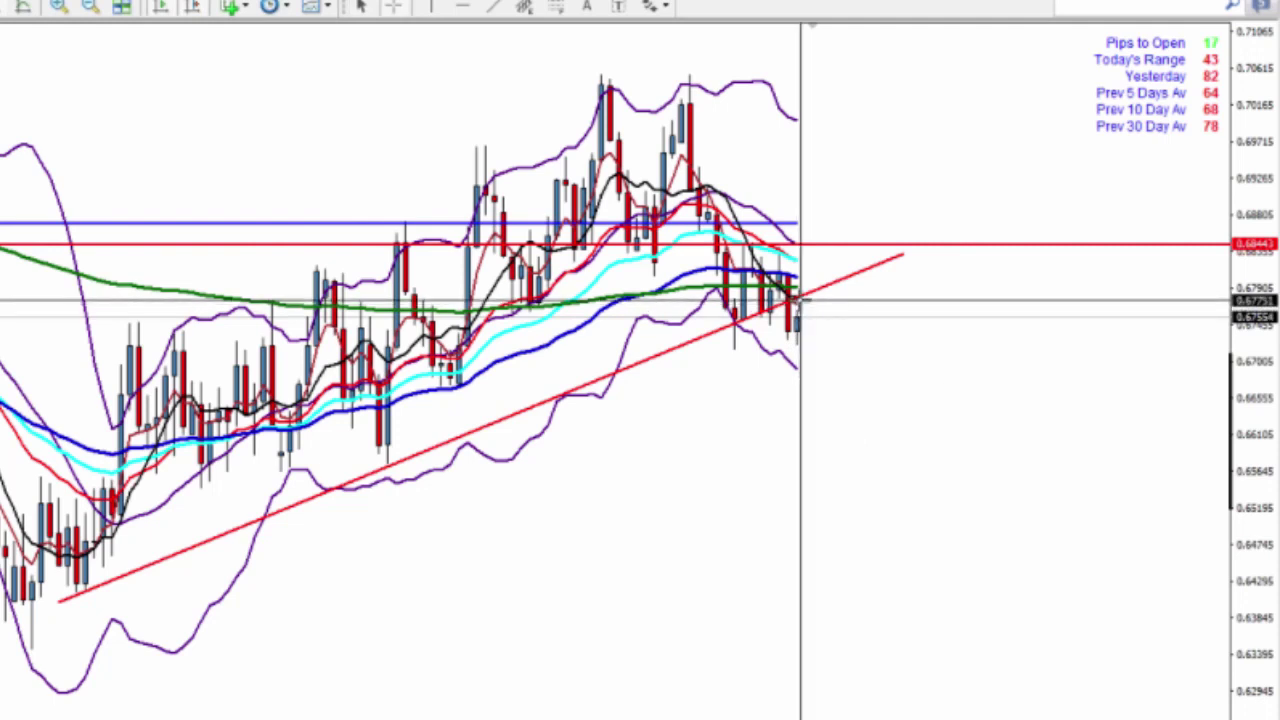
middle_click(803, 300)
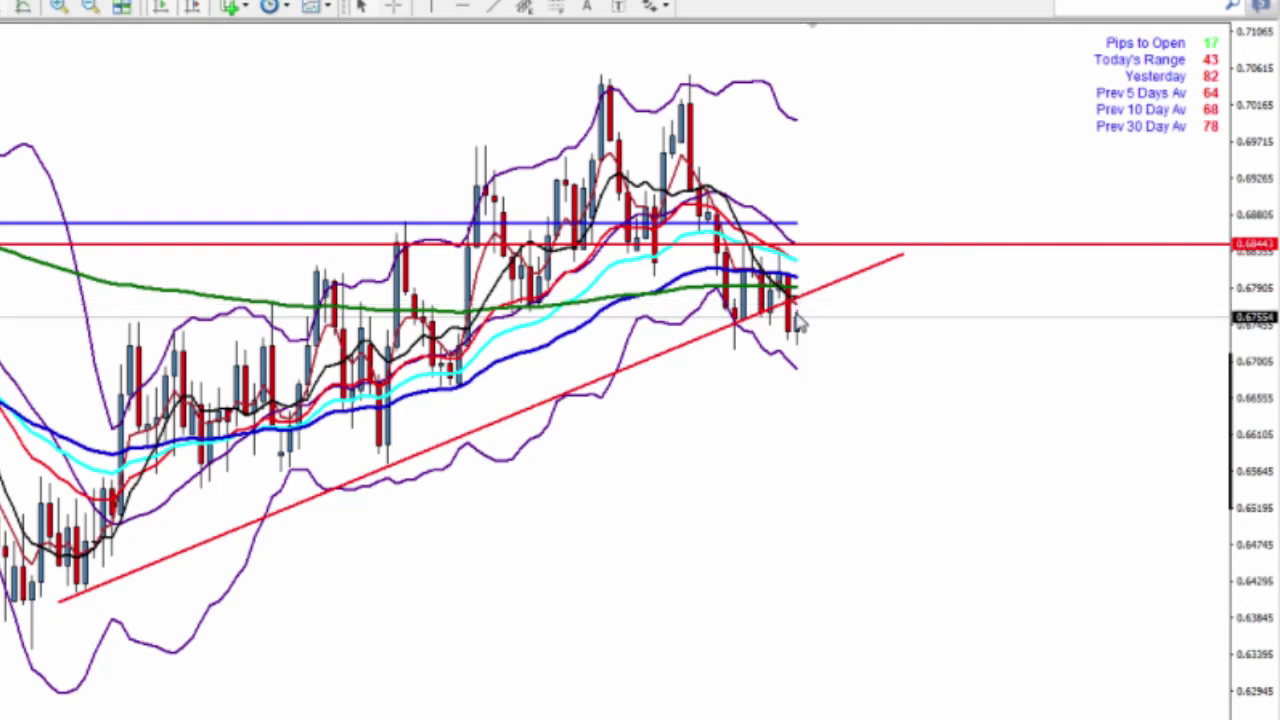
middle_click(852, 403)
left_click_drag(846, 393, 877, 682)
middle_click(800, 265)
mouse_move(800, 265)
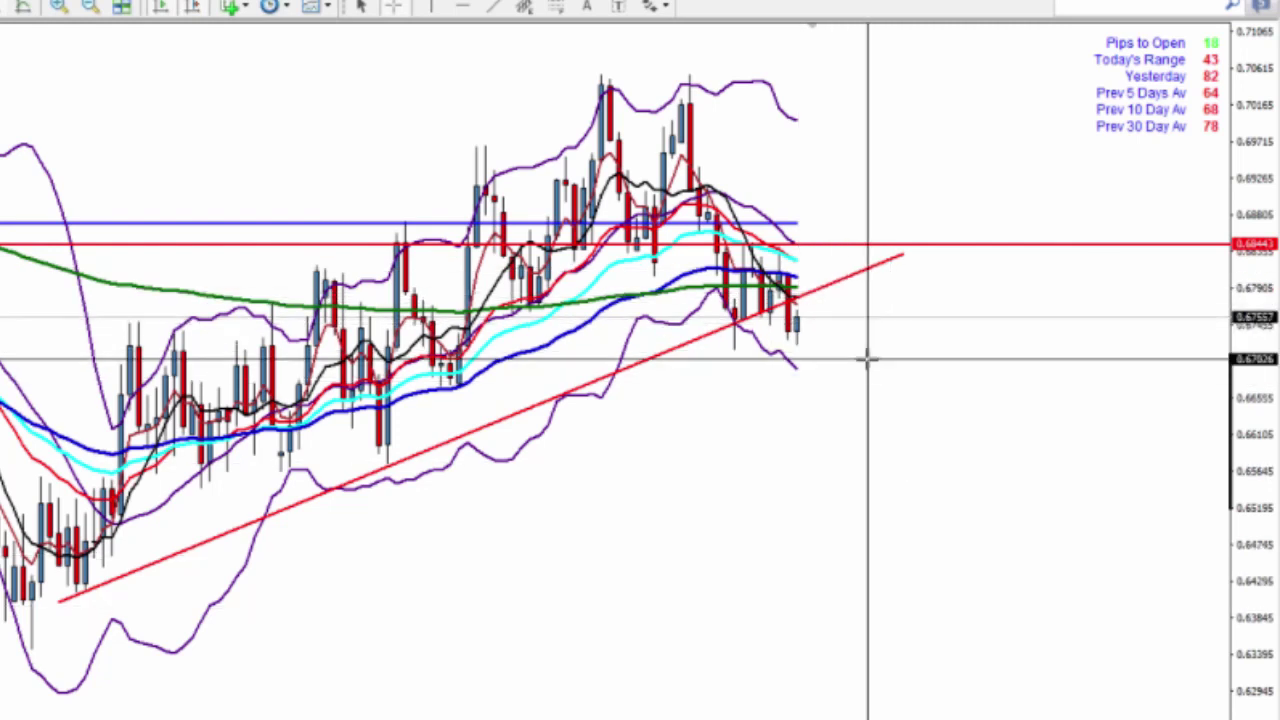
key("Escape")
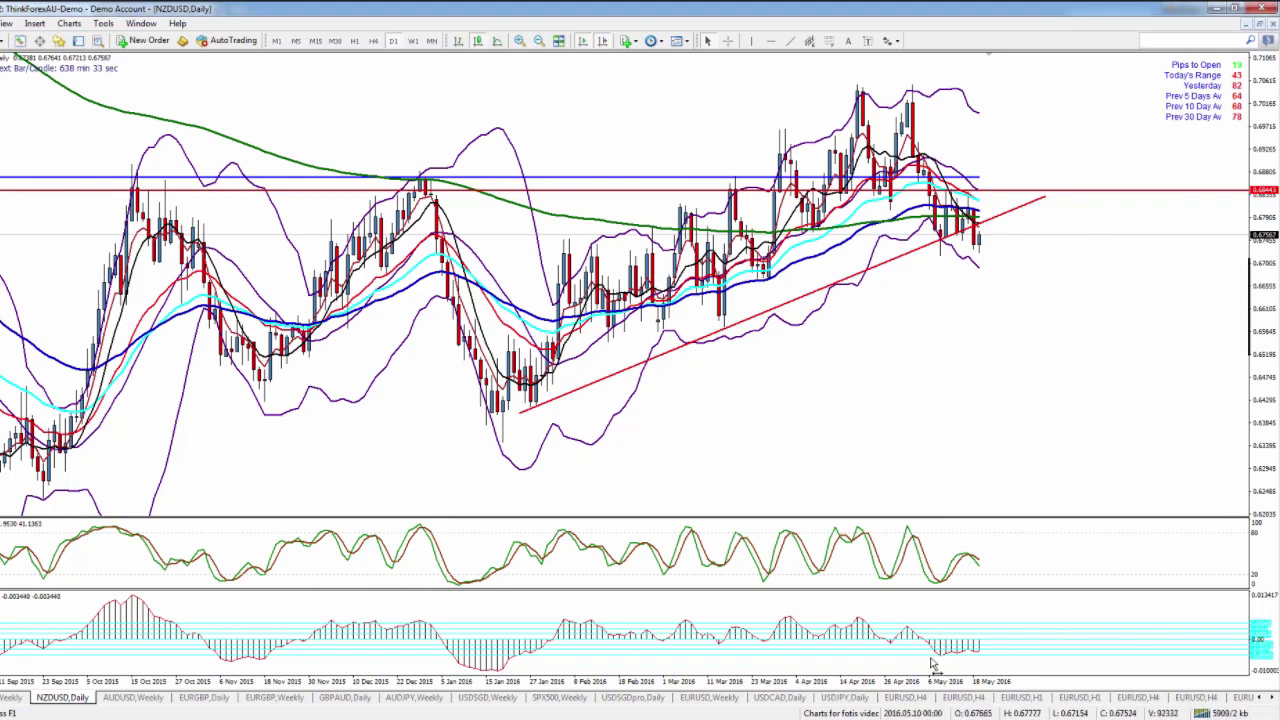
- Open the EURUSD H4 chart and enlarge the currency strength pane by shrinking the oscillator pane above it
left_click(907, 705)
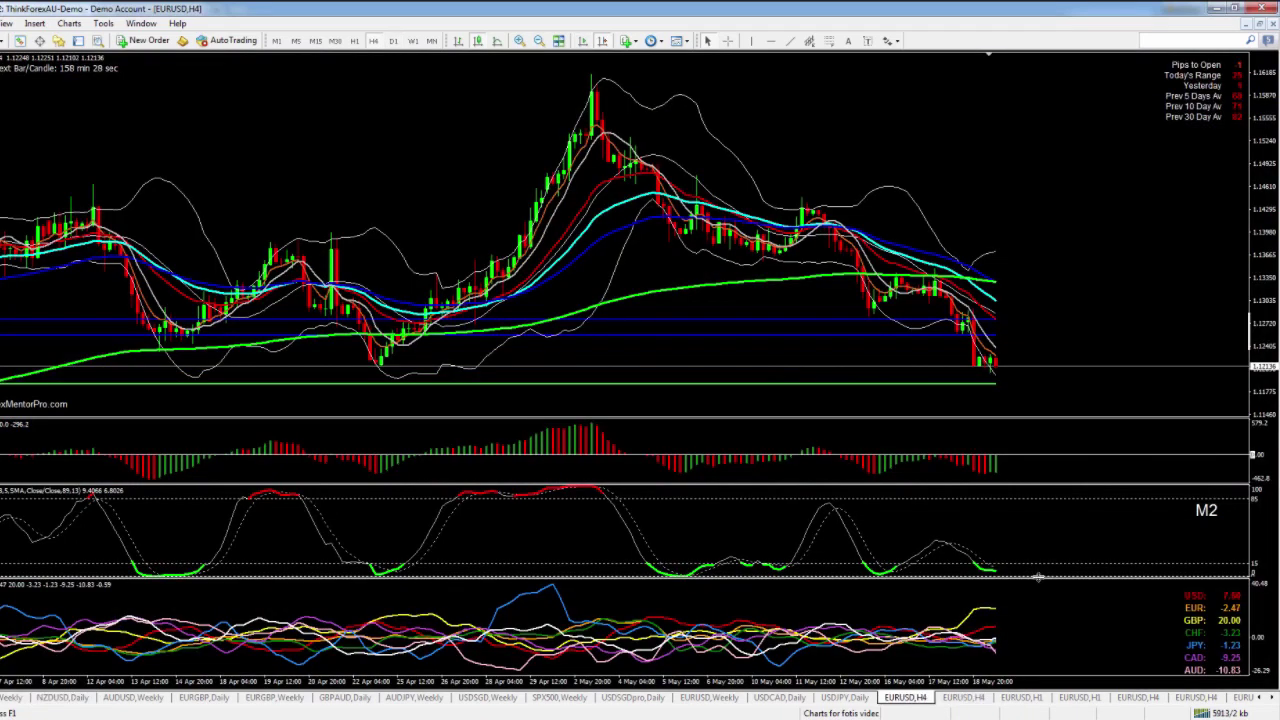
left_click_drag(1038, 577, 1062, 497)
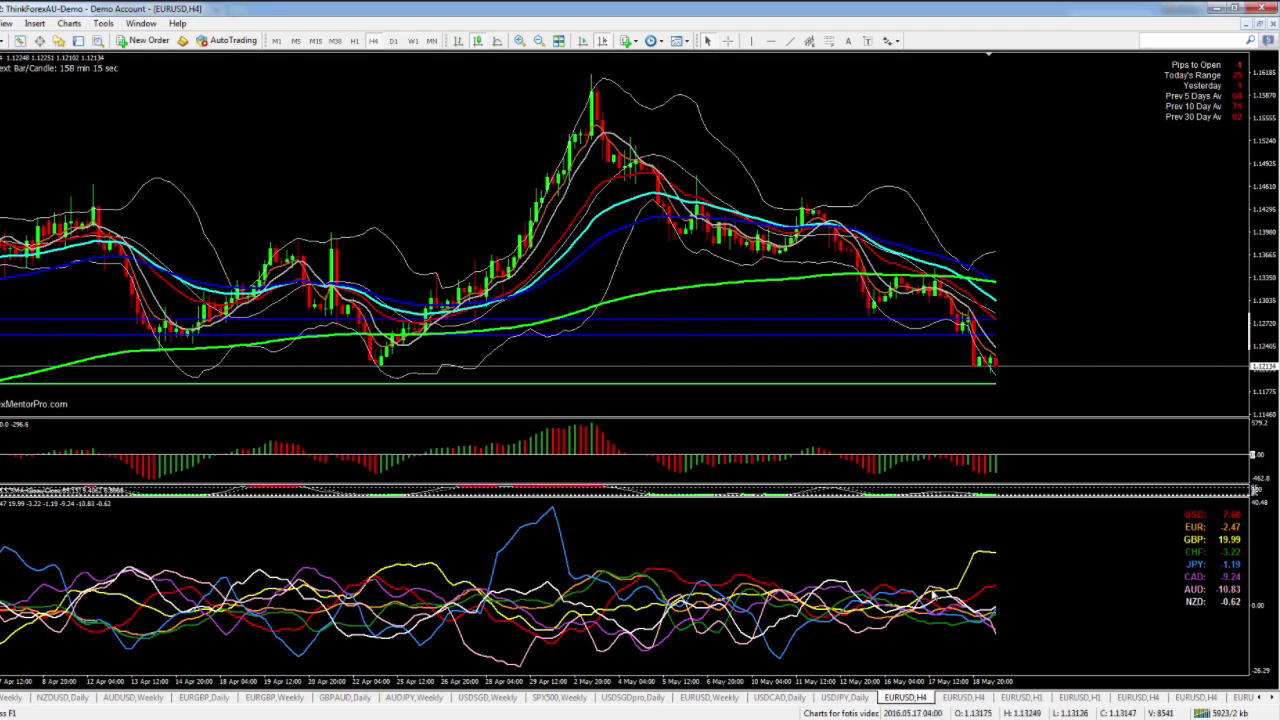
mouse_move(931, 591)
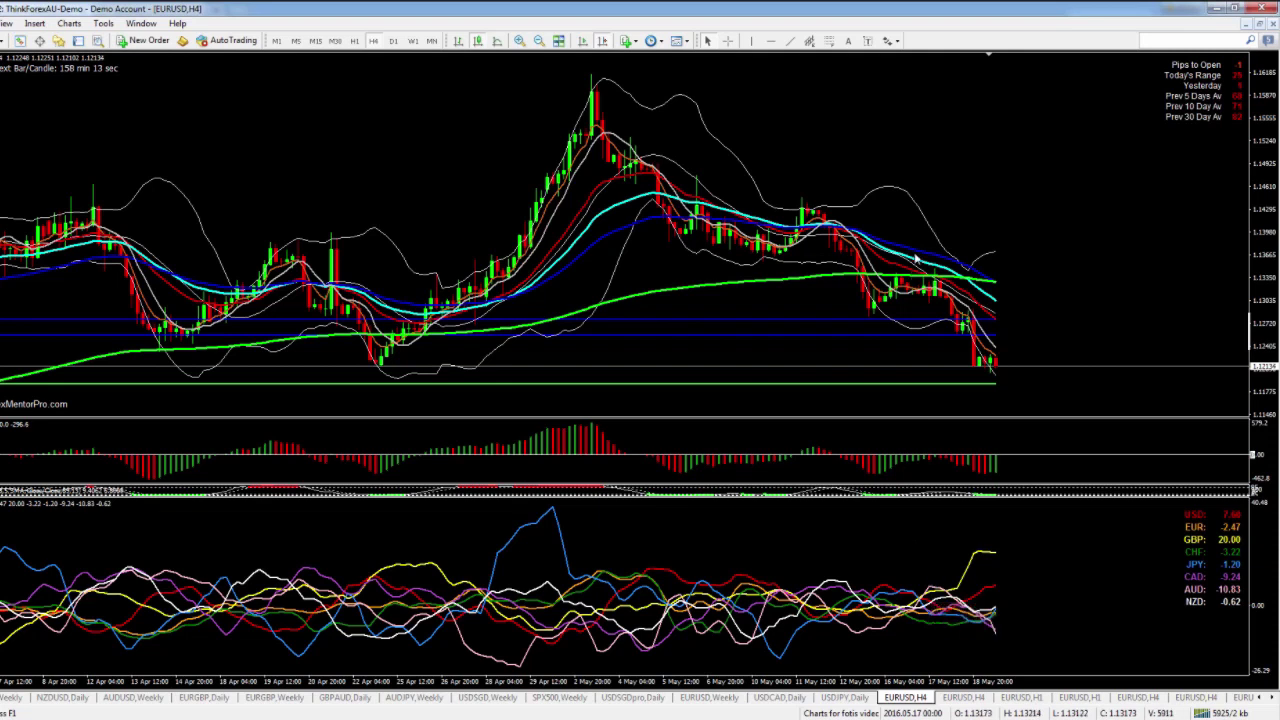
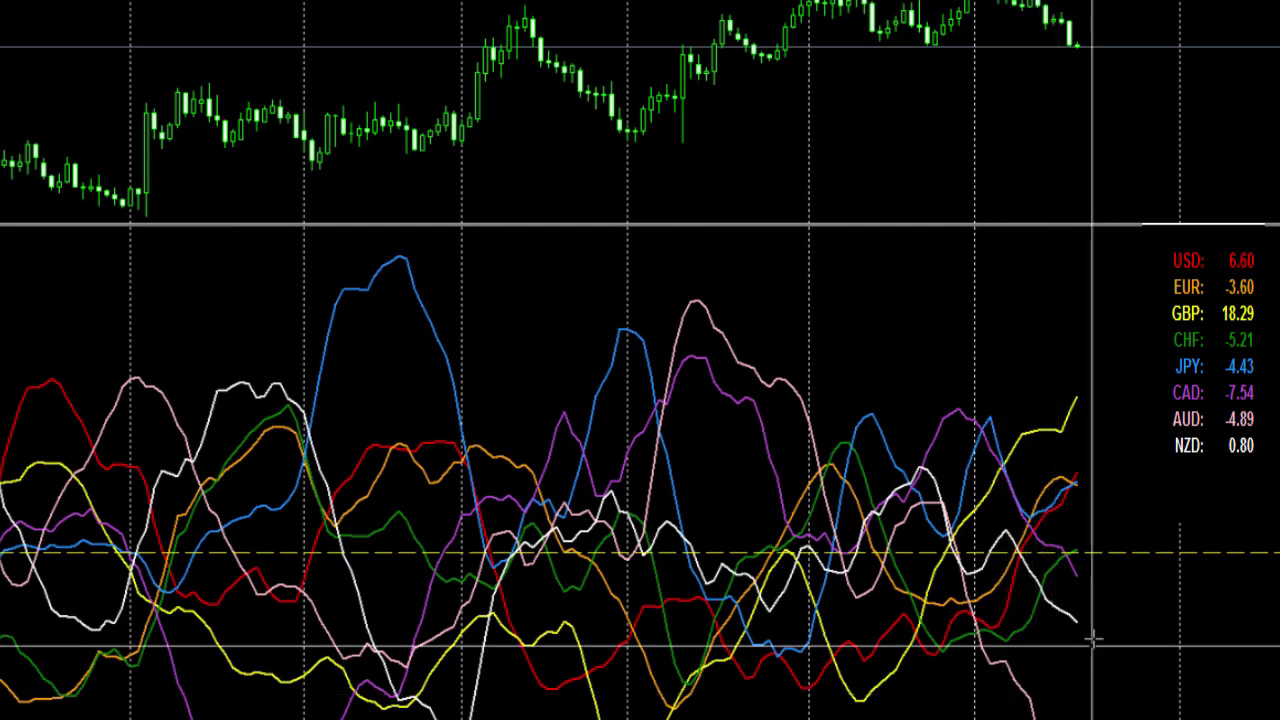
- Examine the currency strength lines around their zero line on the daily EURUSD chart, temporarily enlarging the price pane for comparison
mouse_move(1085, 620)
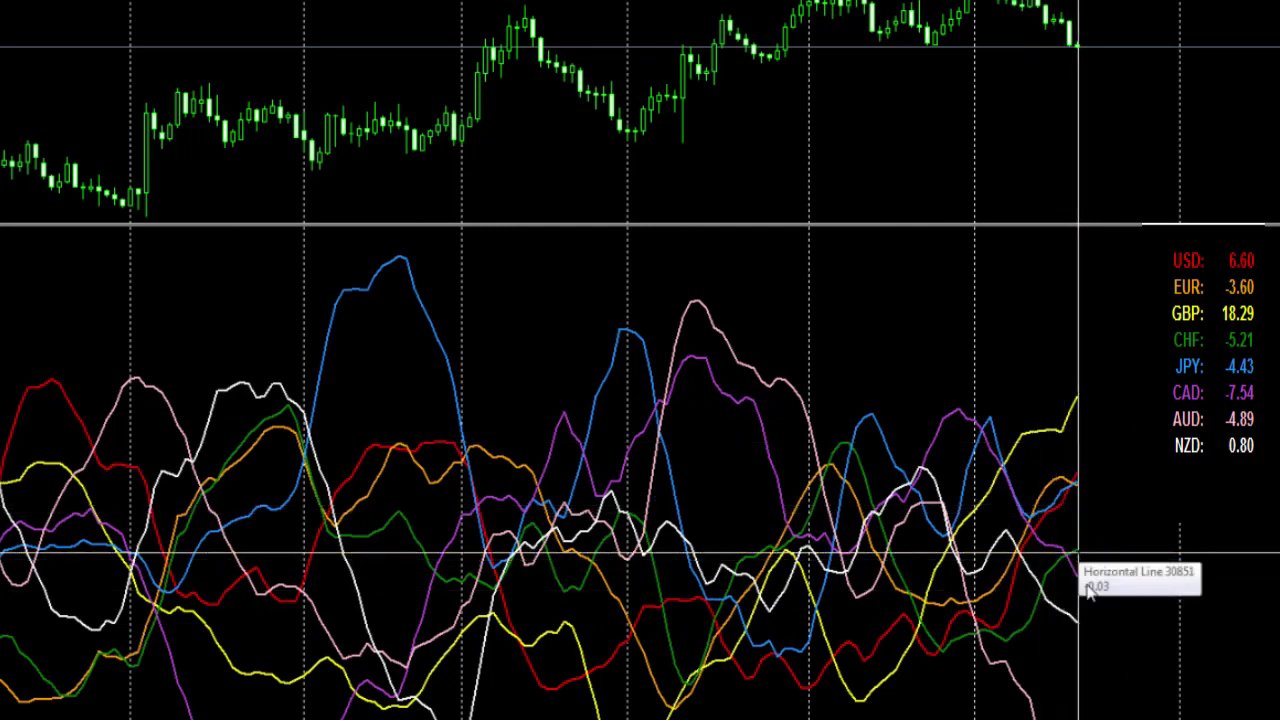
left_click(1150, 651)
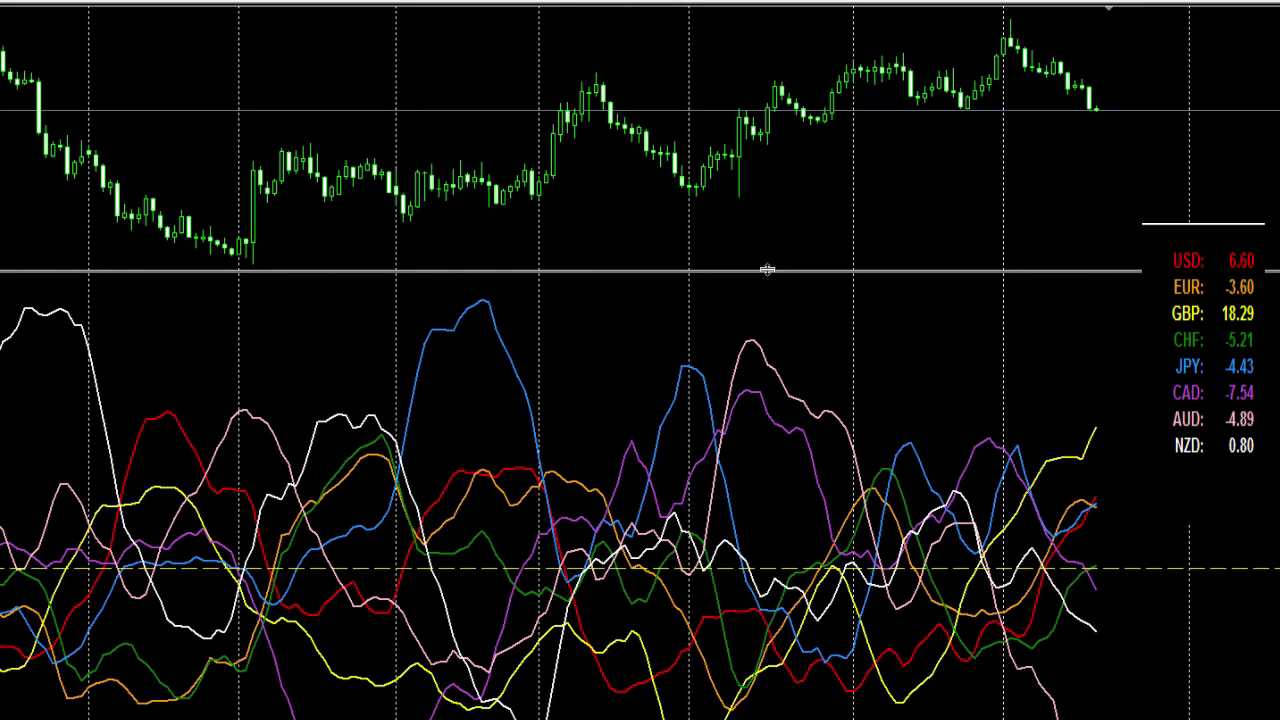
left_click_drag(767, 276, 731, 565)
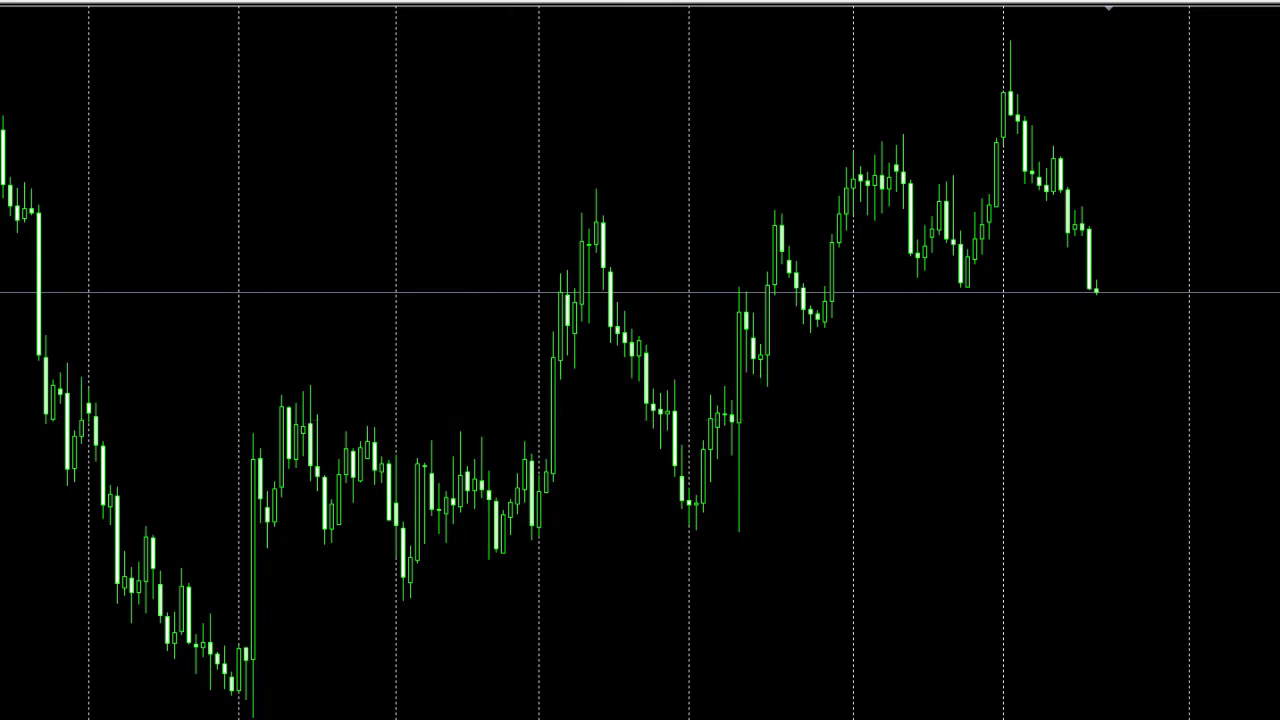
left_click_drag(663, 714, 666, 231)
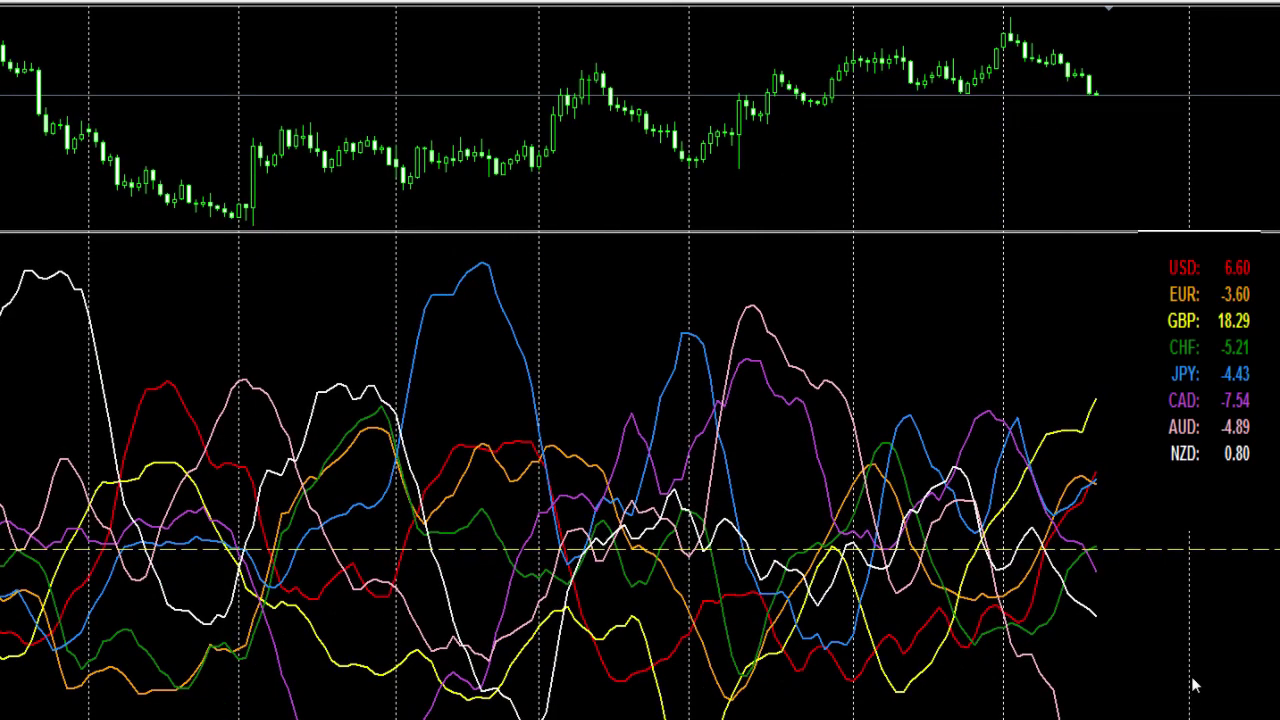
middle_click(1193, 683)
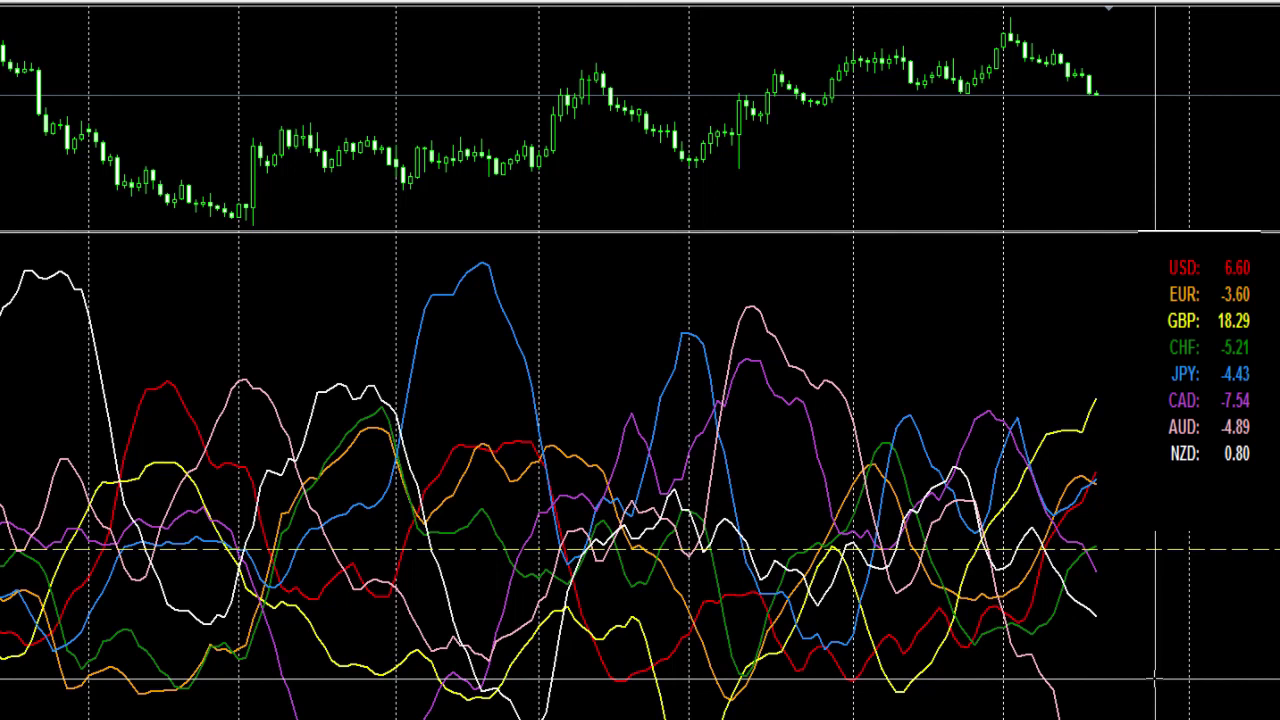
left_click(1155, 682)
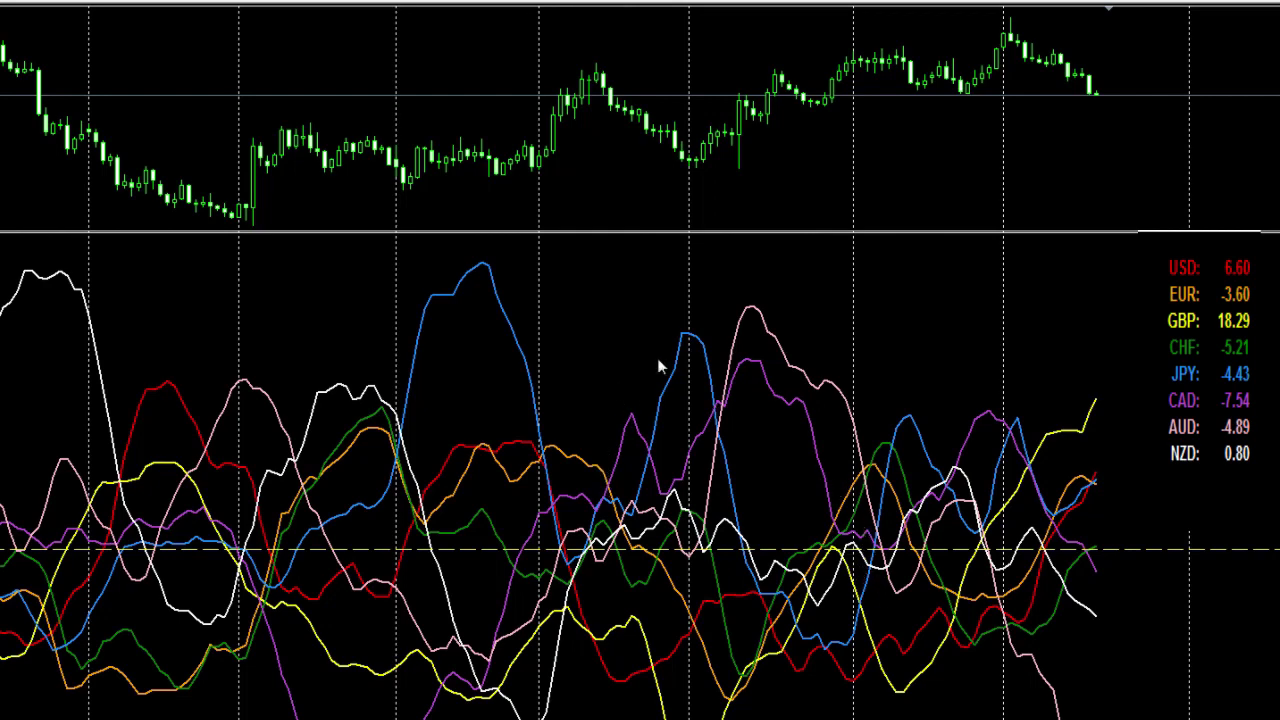
- Review the input settings of the RS All.v1.1 indicator, including its ROC Period, and close them without changes
right_click(928, 322)
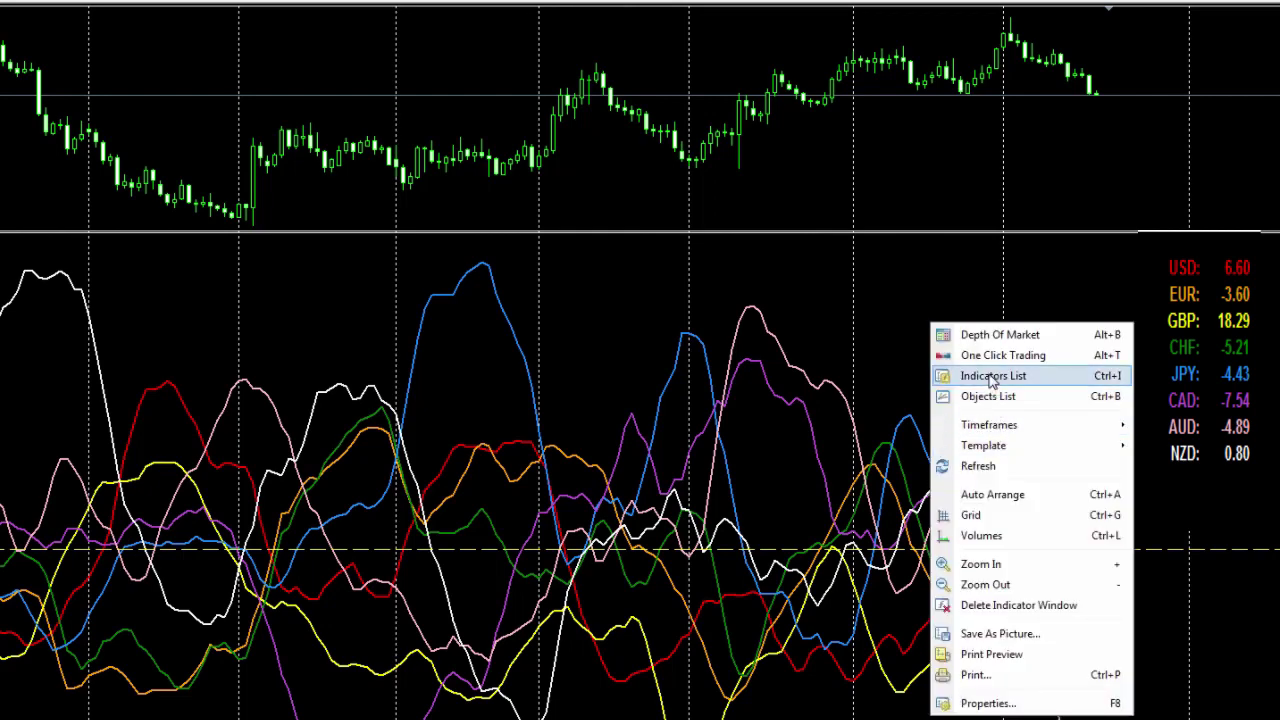
left_click(992, 375)
double_click(385, 177)
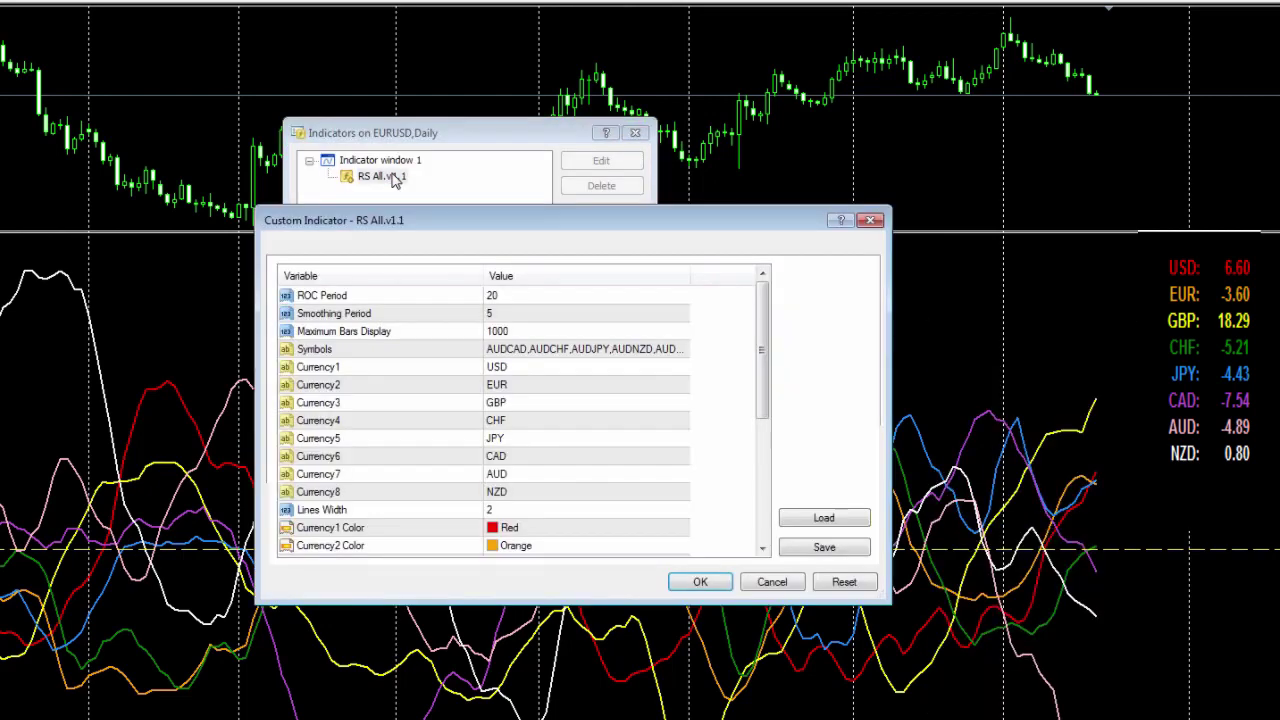
left_click(533, 297)
left_click(533, 296)
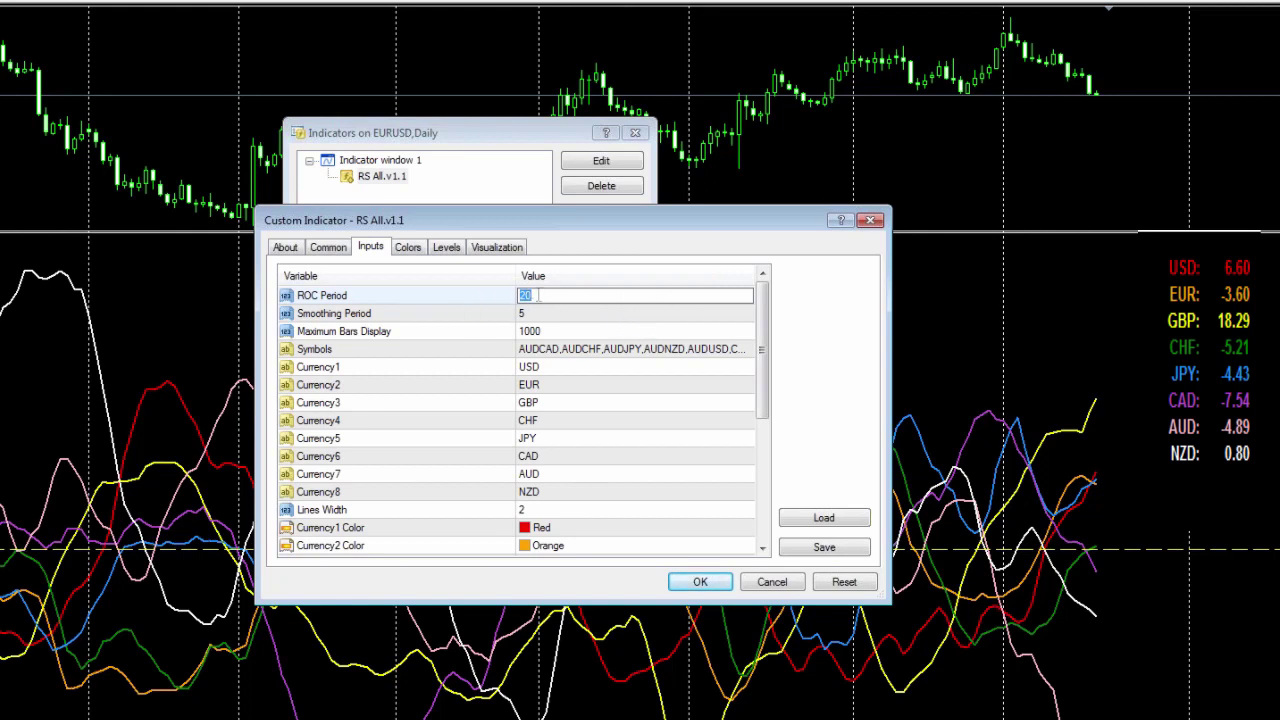
left_click(870, 216)
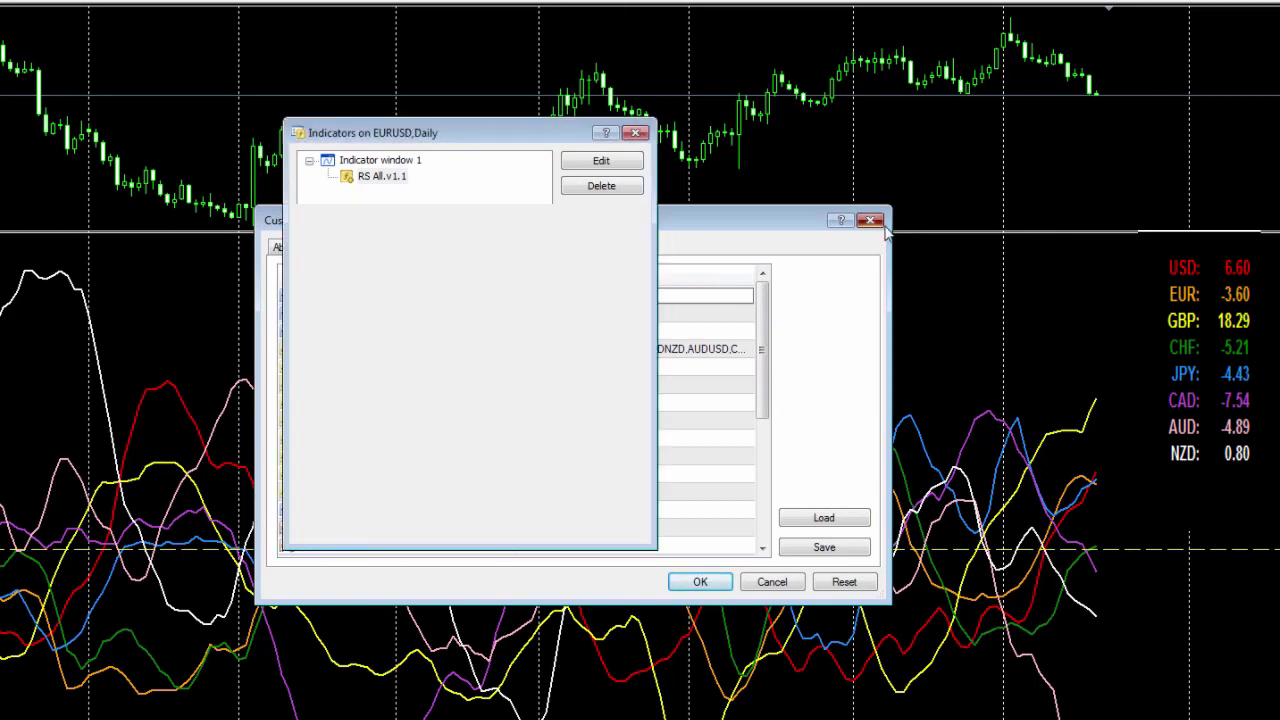
left_click(636, 131)
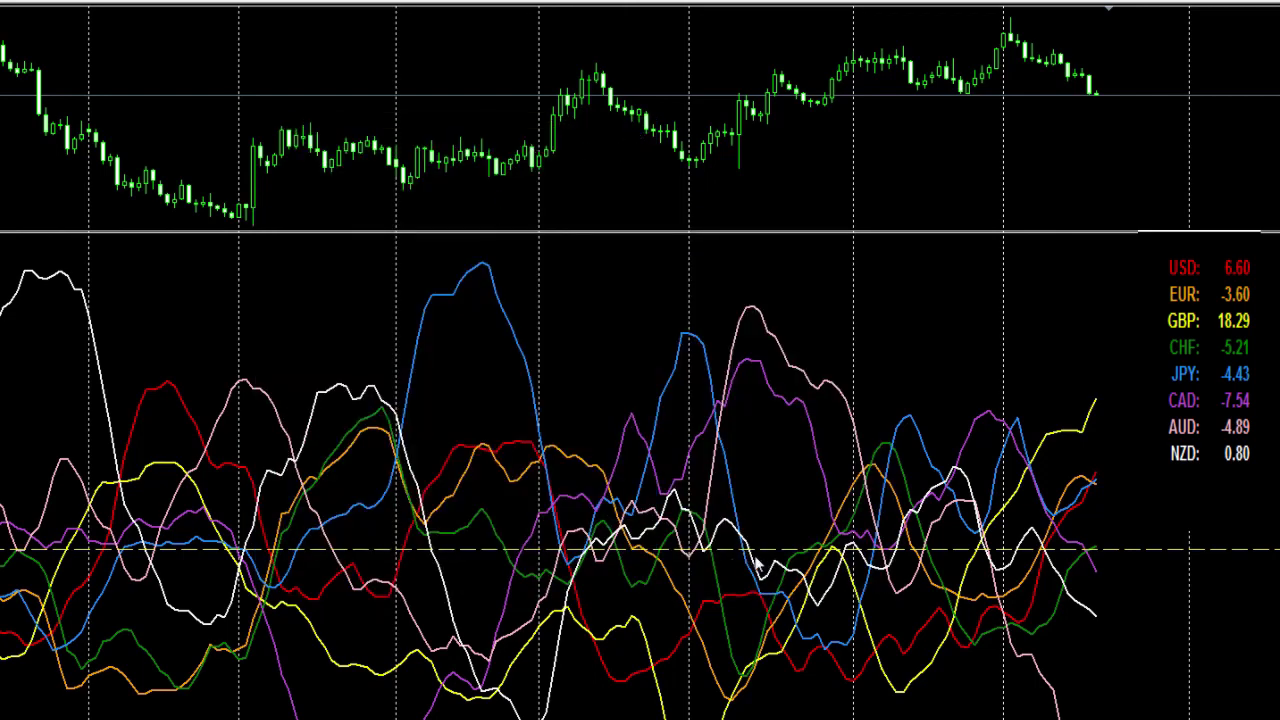
- Switch the EURUSD chart to the 4-hour timeframe and enlarge the price pane to compare price with the currency strength lines
right_click(594, 293)
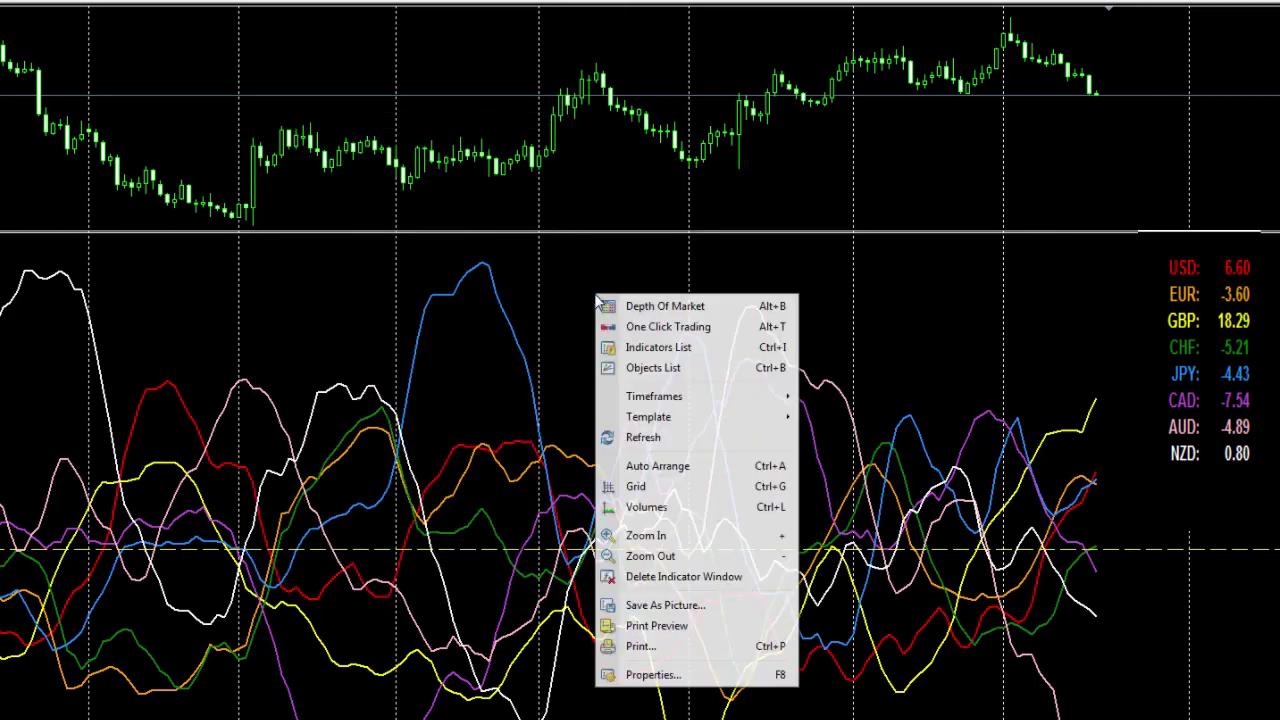
mouse_move(700, 400)
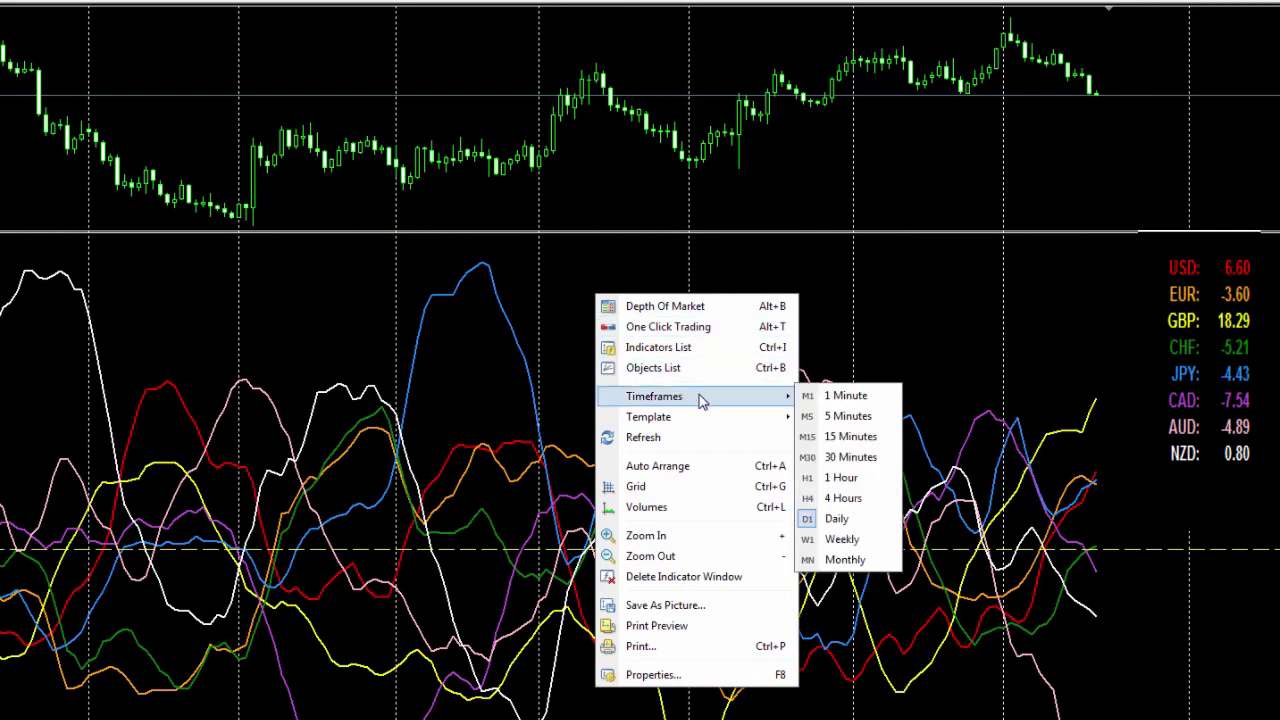
left_click(813, 478)
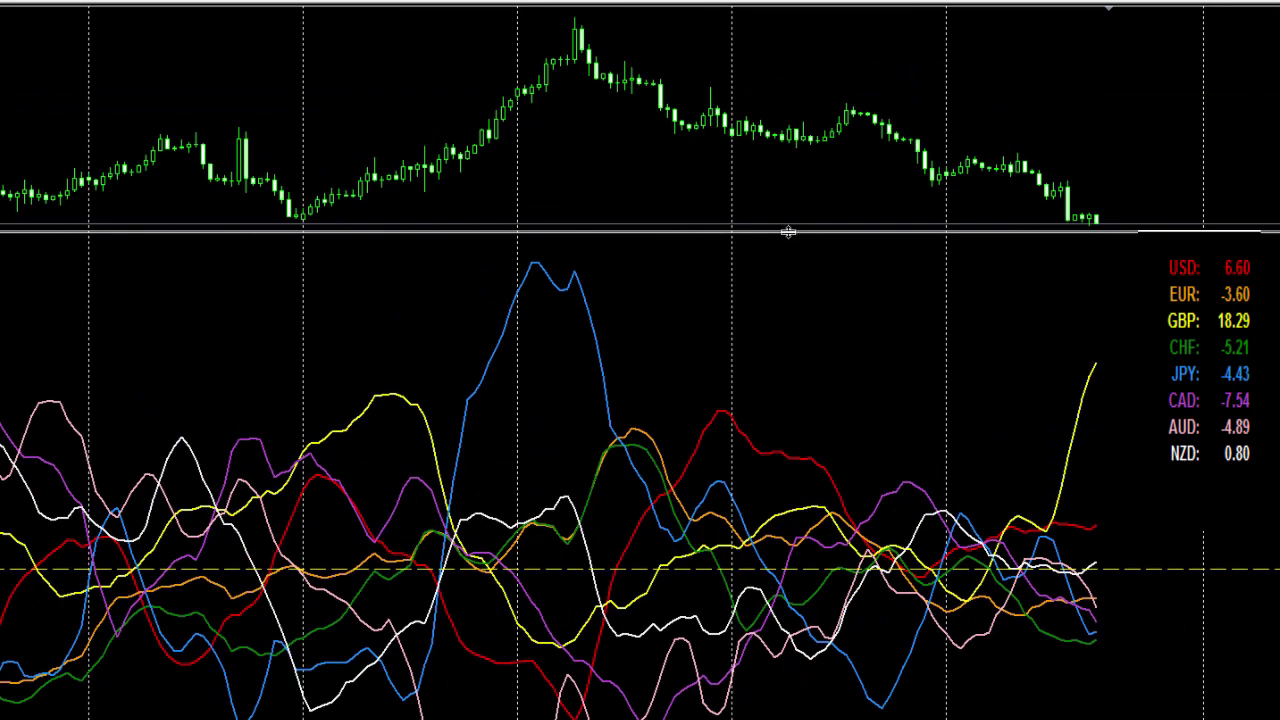
left_click_drag(790, 229, 782, 410)
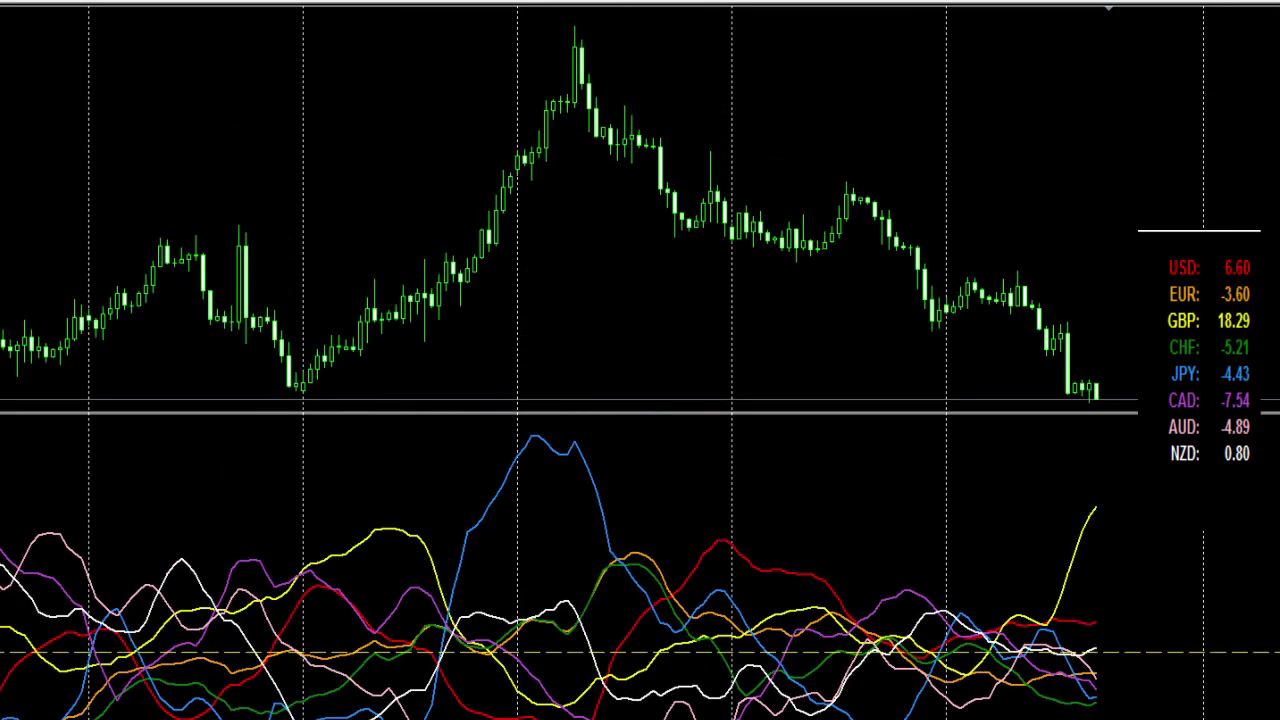
key("Left")
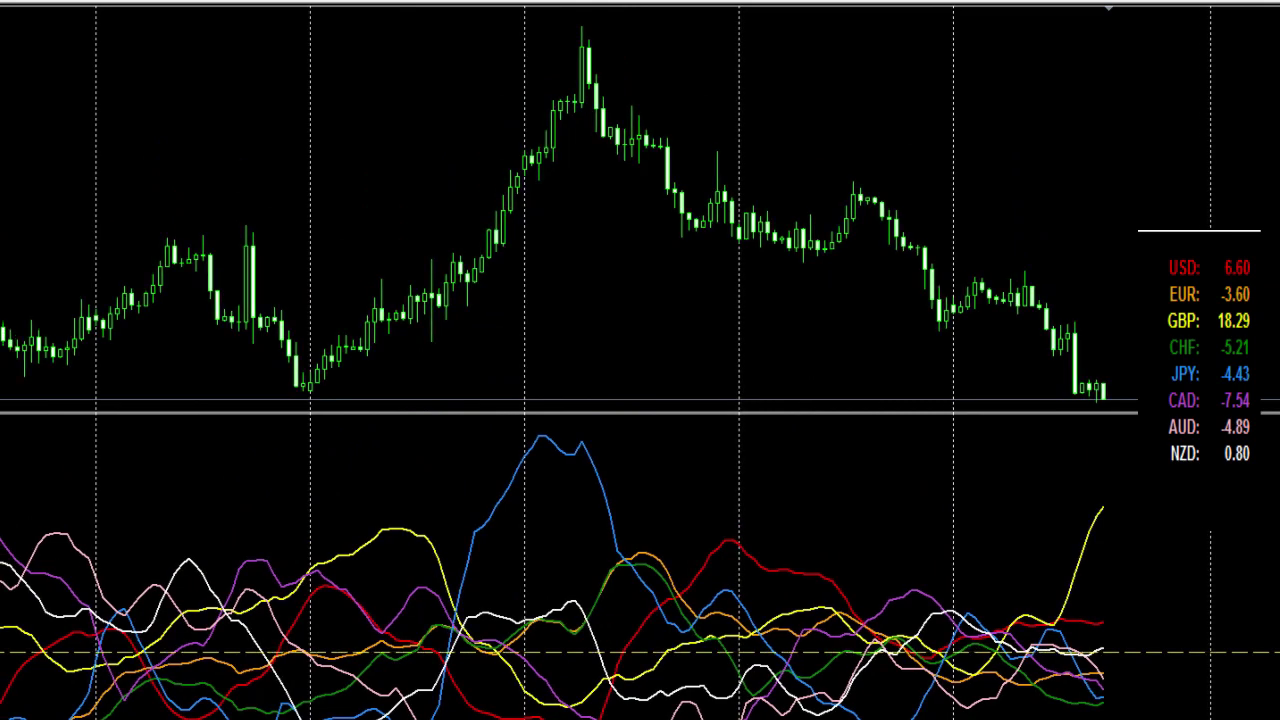
key("Right")
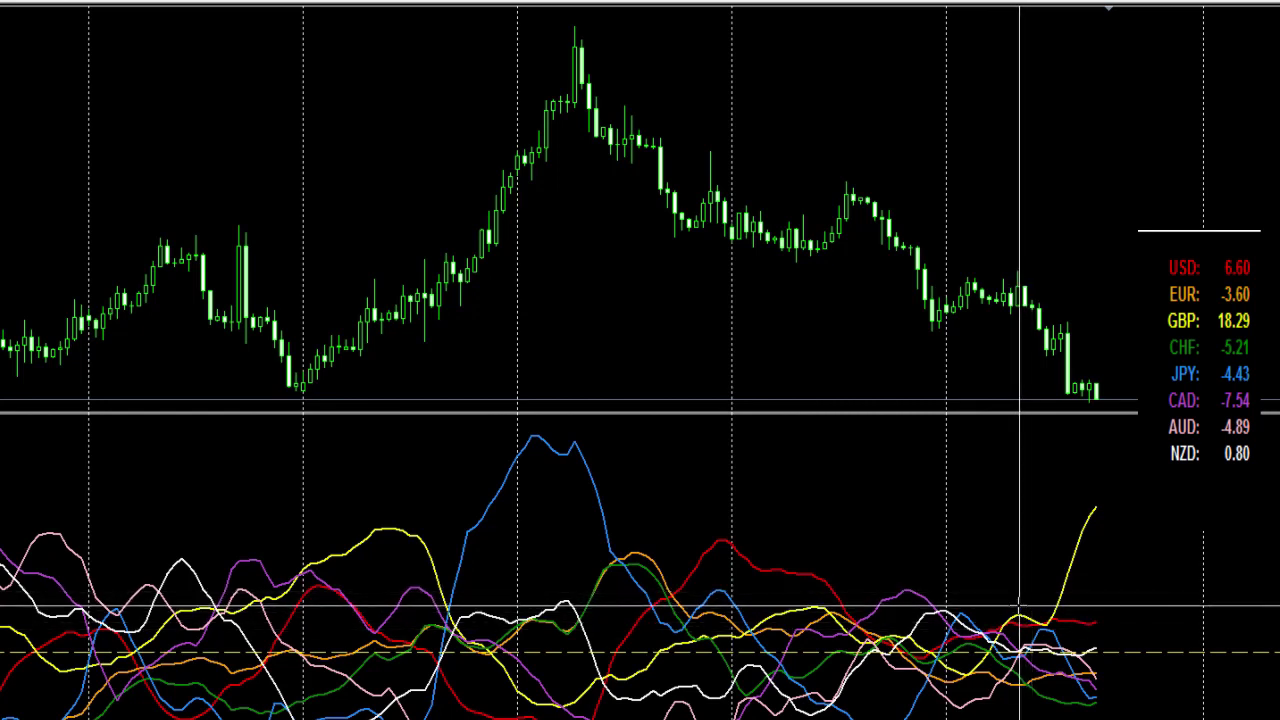
mouse_move(1085, 623)
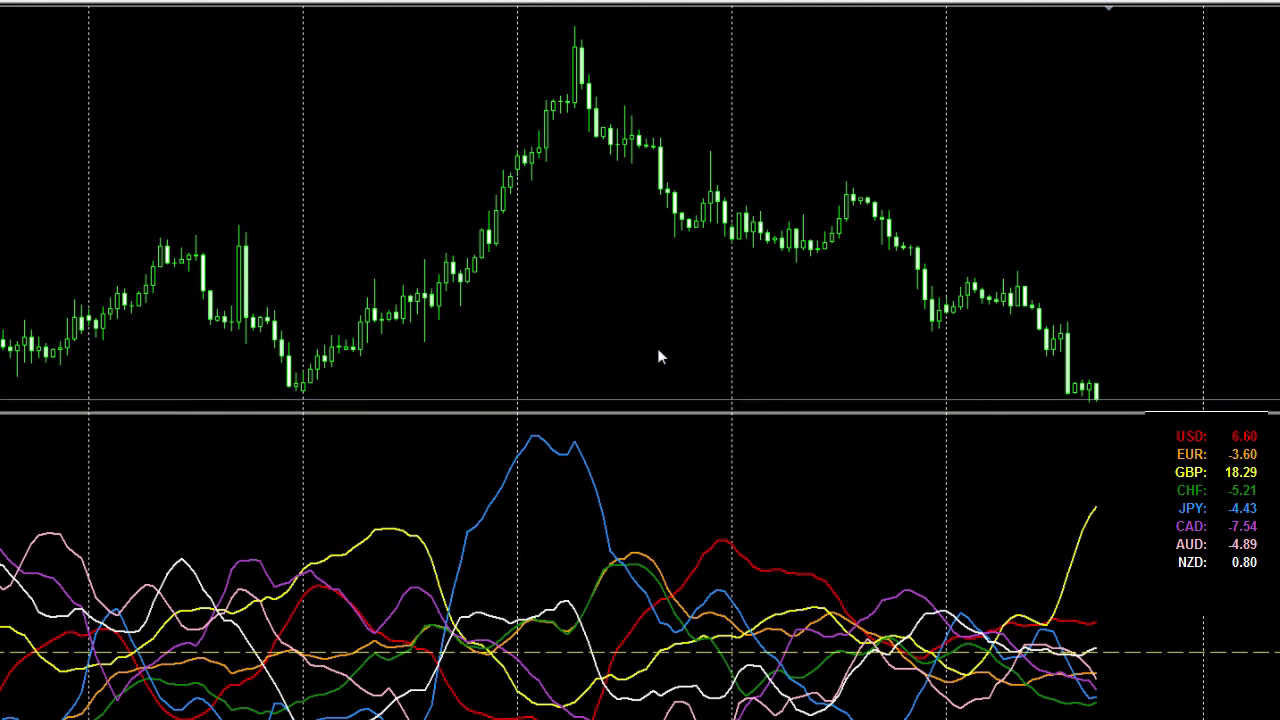
- Set the EURUSD chart back to the daily timeframe and trace the peak of the JPY strength line with the crosshair
right_click(400, 156)
mouse_move(491, 309)
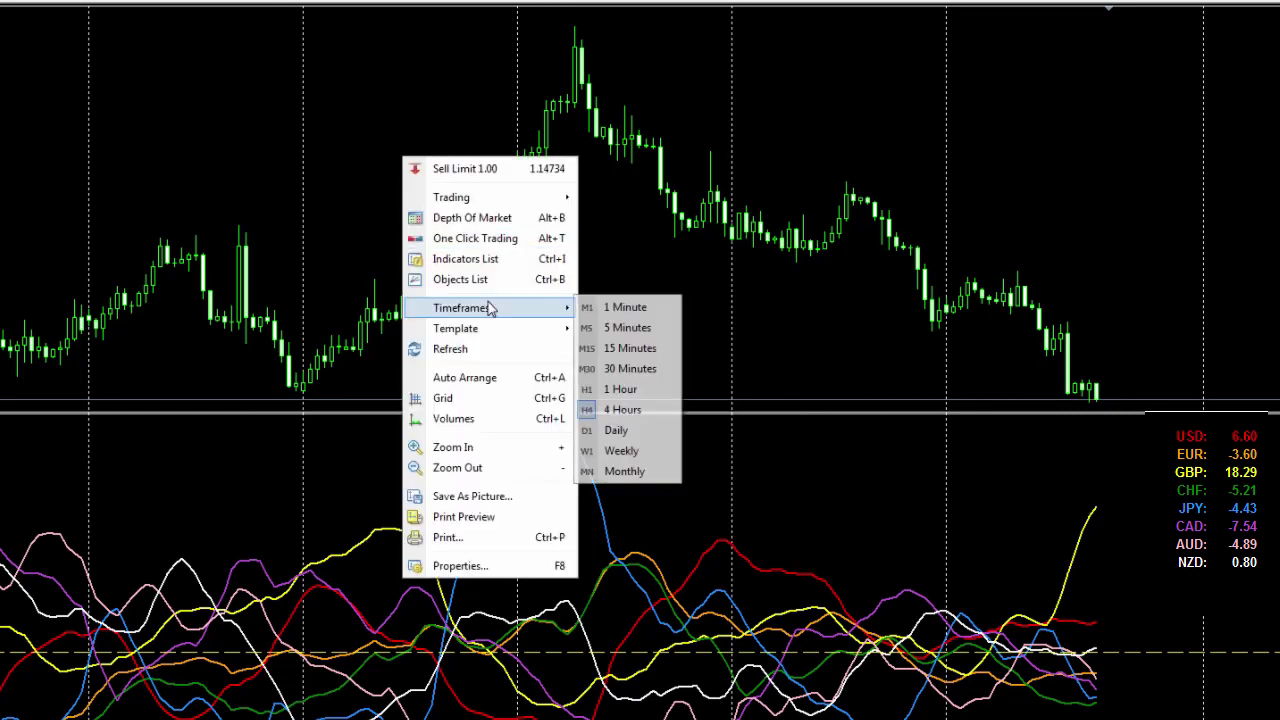
left_click(418, 447)
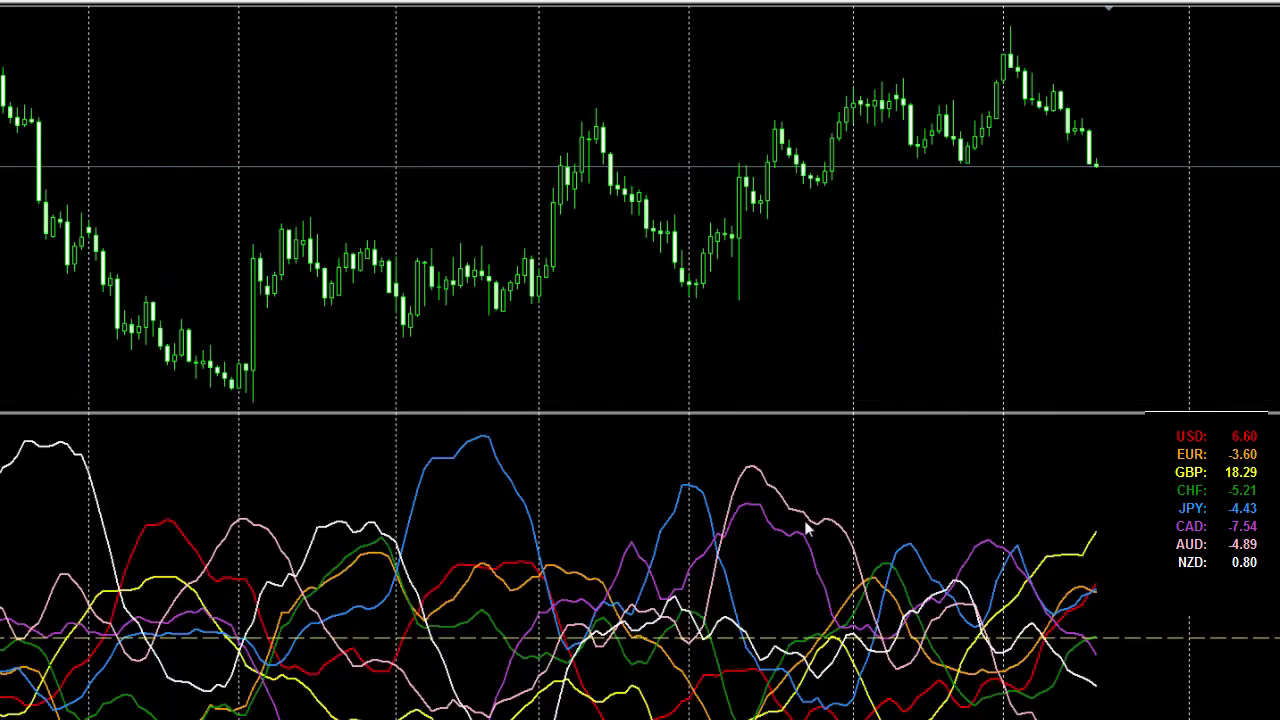
middle_click(898, 484)
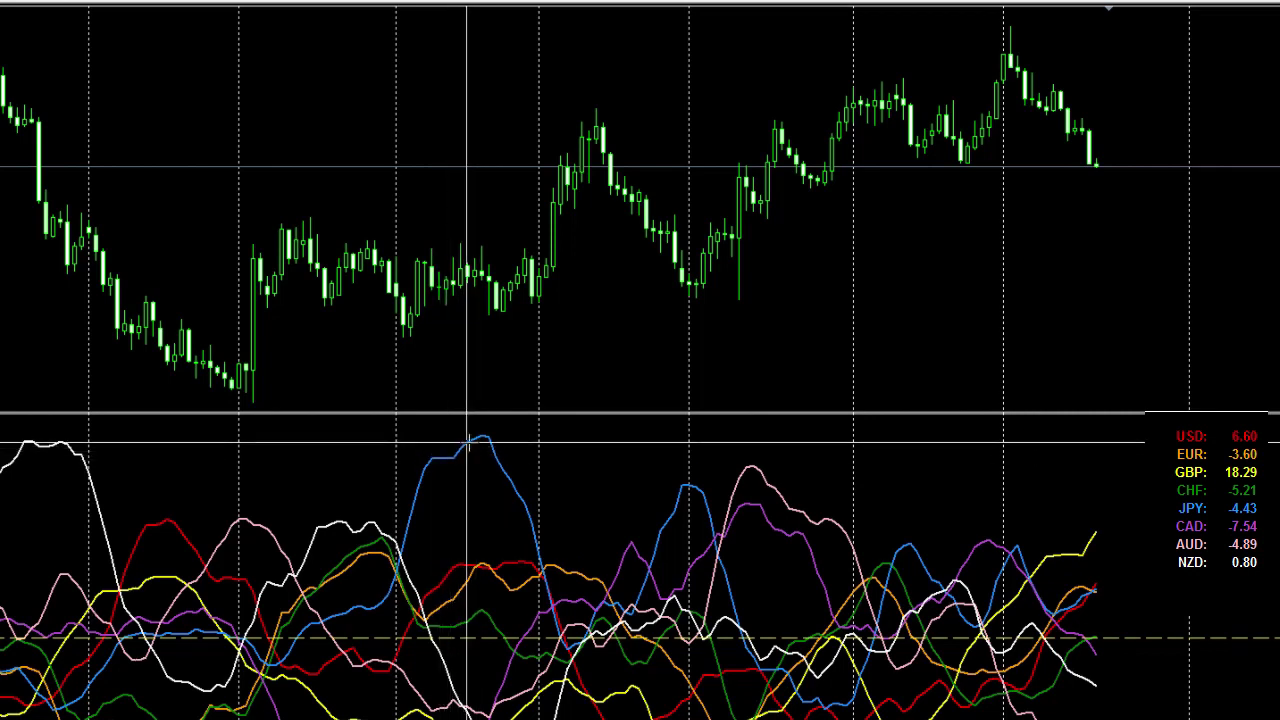
mouse_move(478, 437)
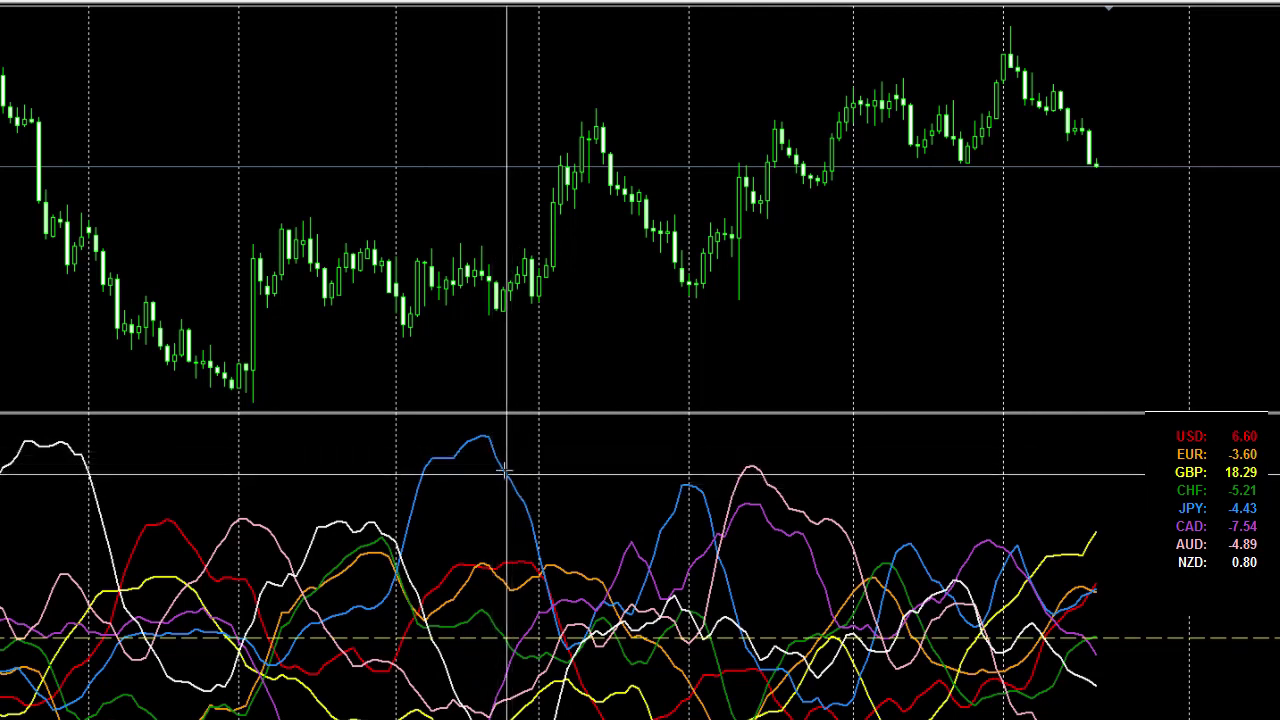
mouse_move(501, 467)
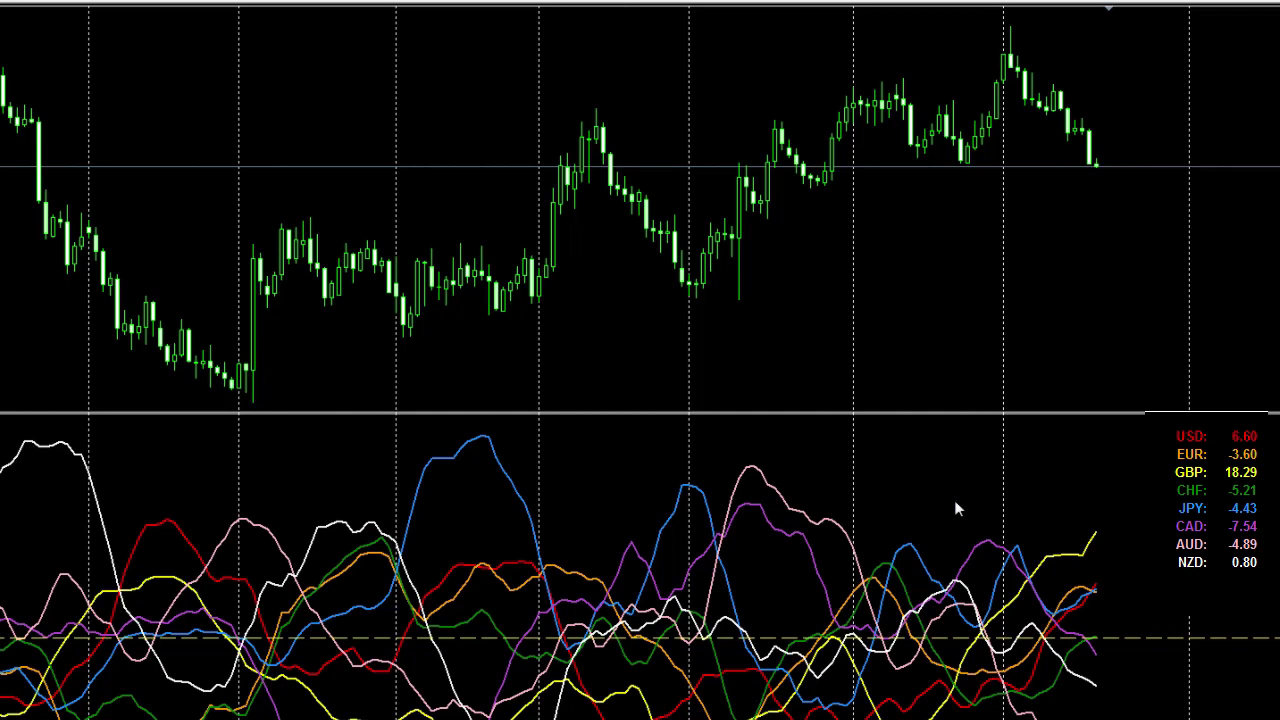
- View the currency strength lines on the weekly timeframe and return the EURUSD chart to daily
right_click(354, 88)
mouse_move(430, 241)
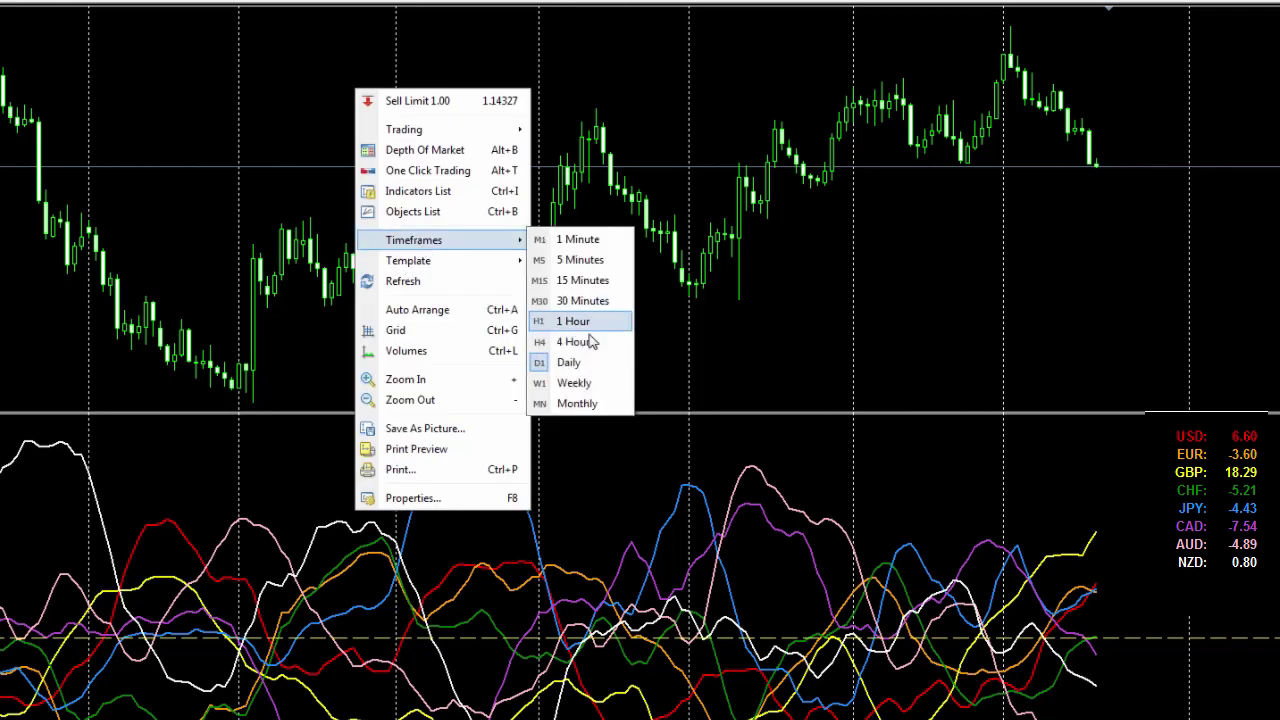
left_click(573, 385)
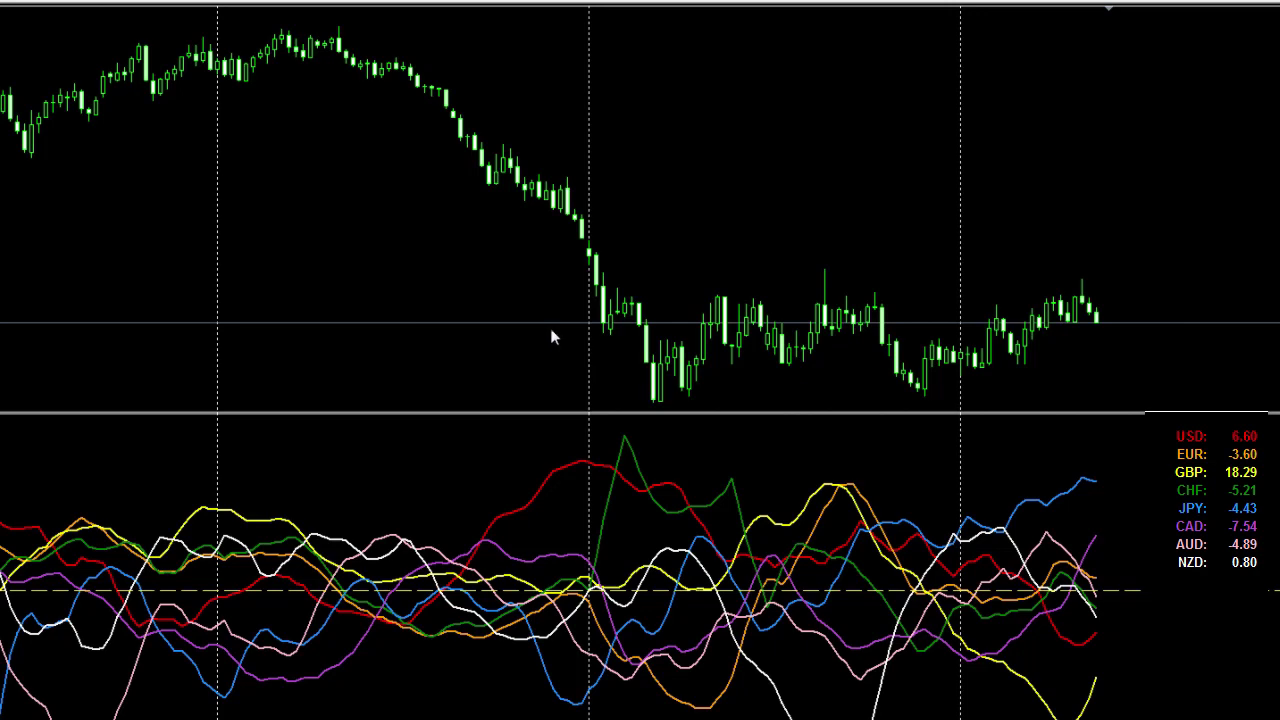
right_click(384, 206)
mouse_move(455, 350)
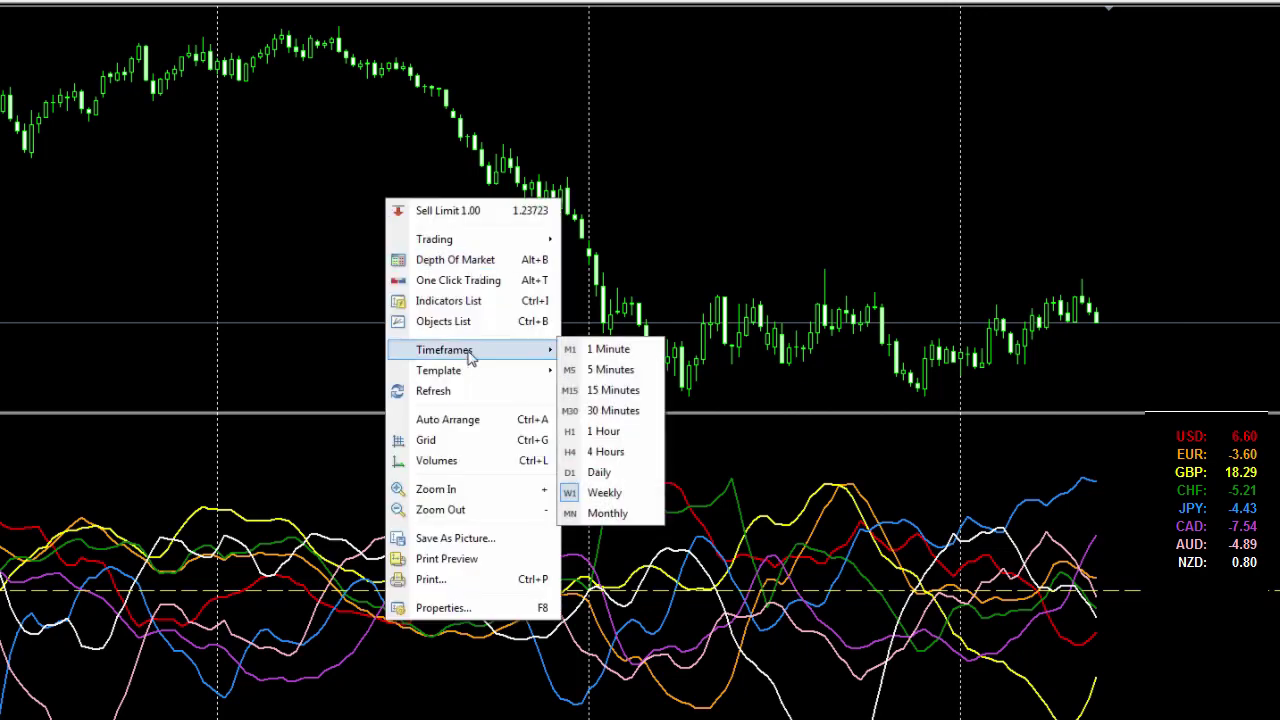
left_click(628, 473)
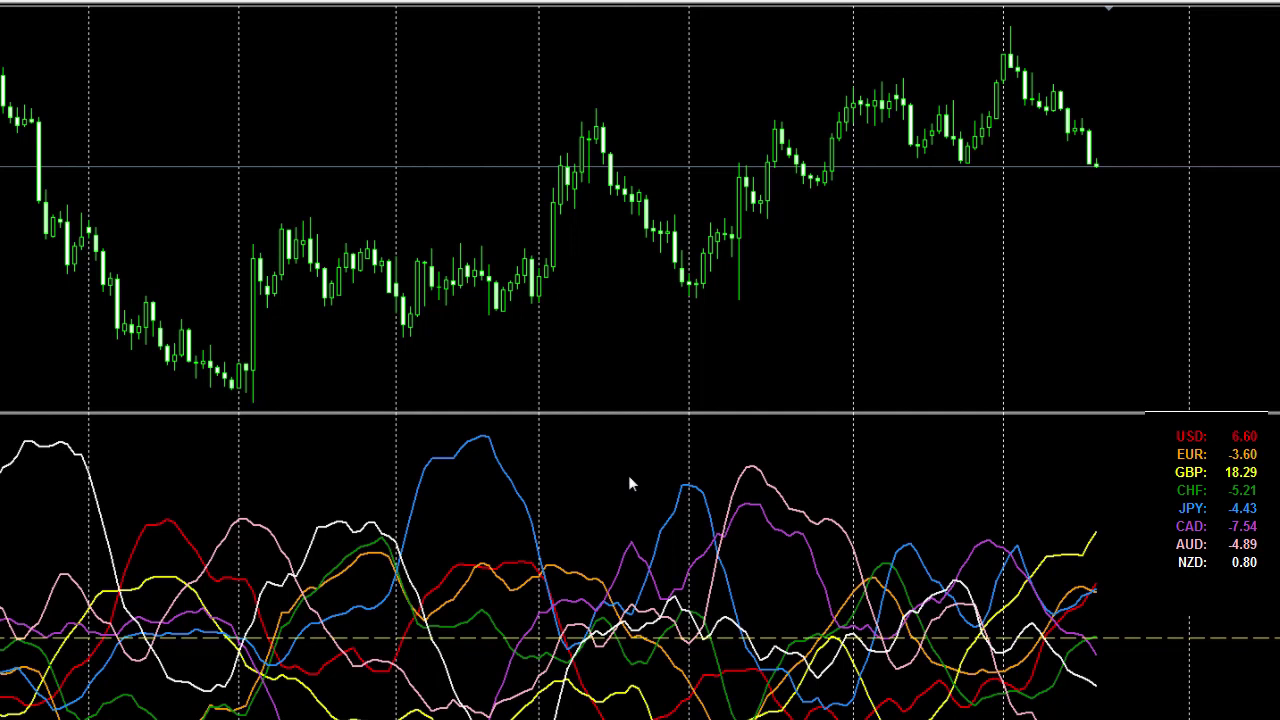
- Trace the currency strength lines on the daily EURUSD chart with the crosshair around the zero line
middle_click(980, 471)
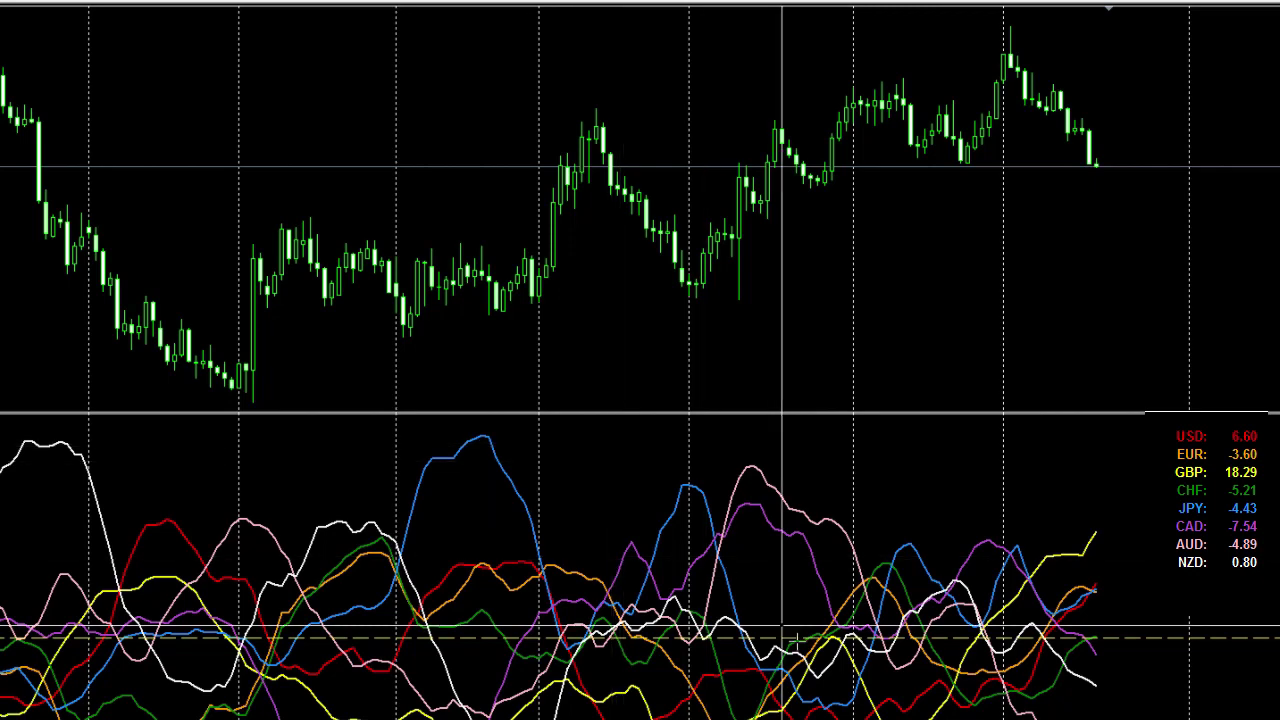
mouse_move(1053, 645)
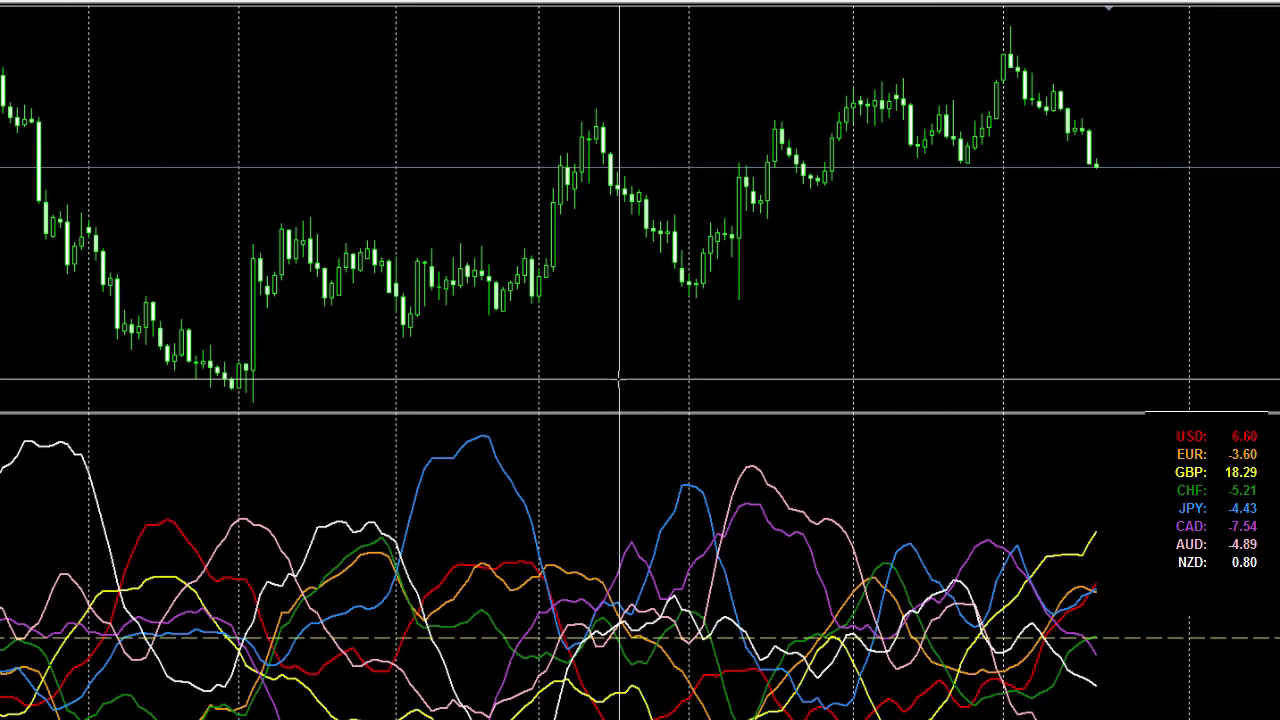
left_click(607, 299)
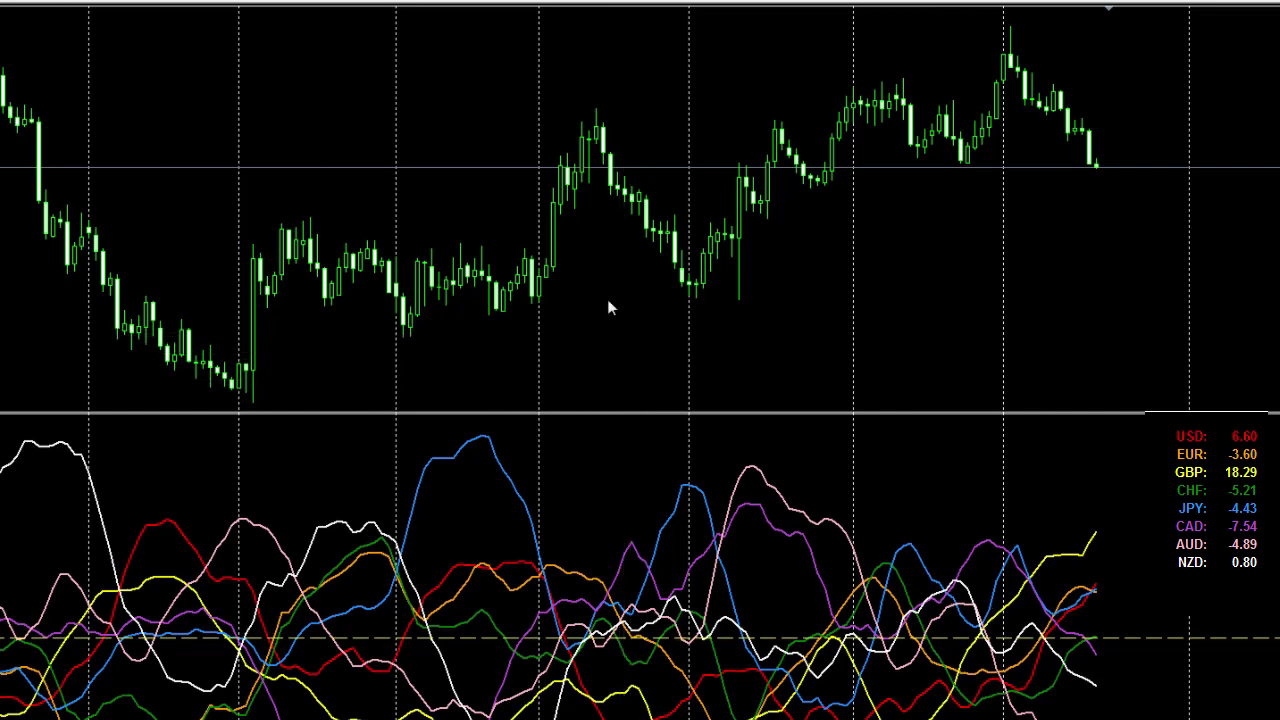
- Review the currency pairs in the Symbols input of the RS All.v1.1 indicator and close its settings without changes
right_click(607, 299)
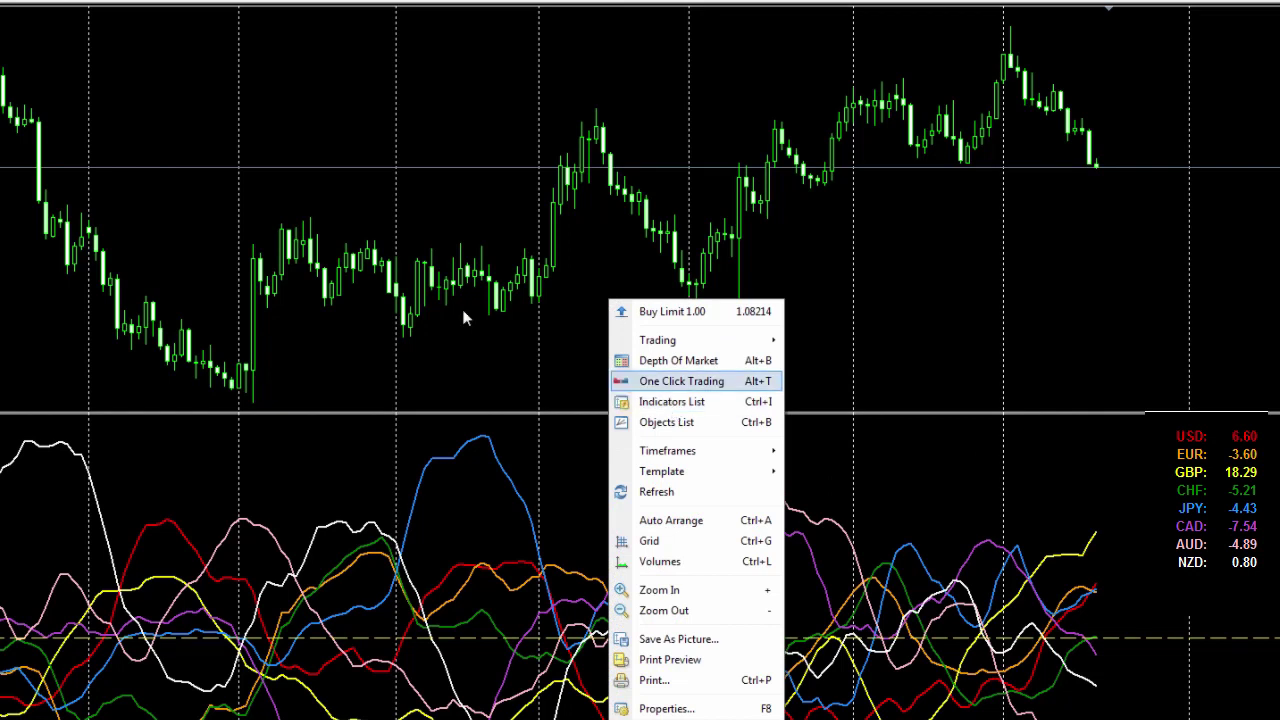
left_click(673, 402)
double_click(396, 178)
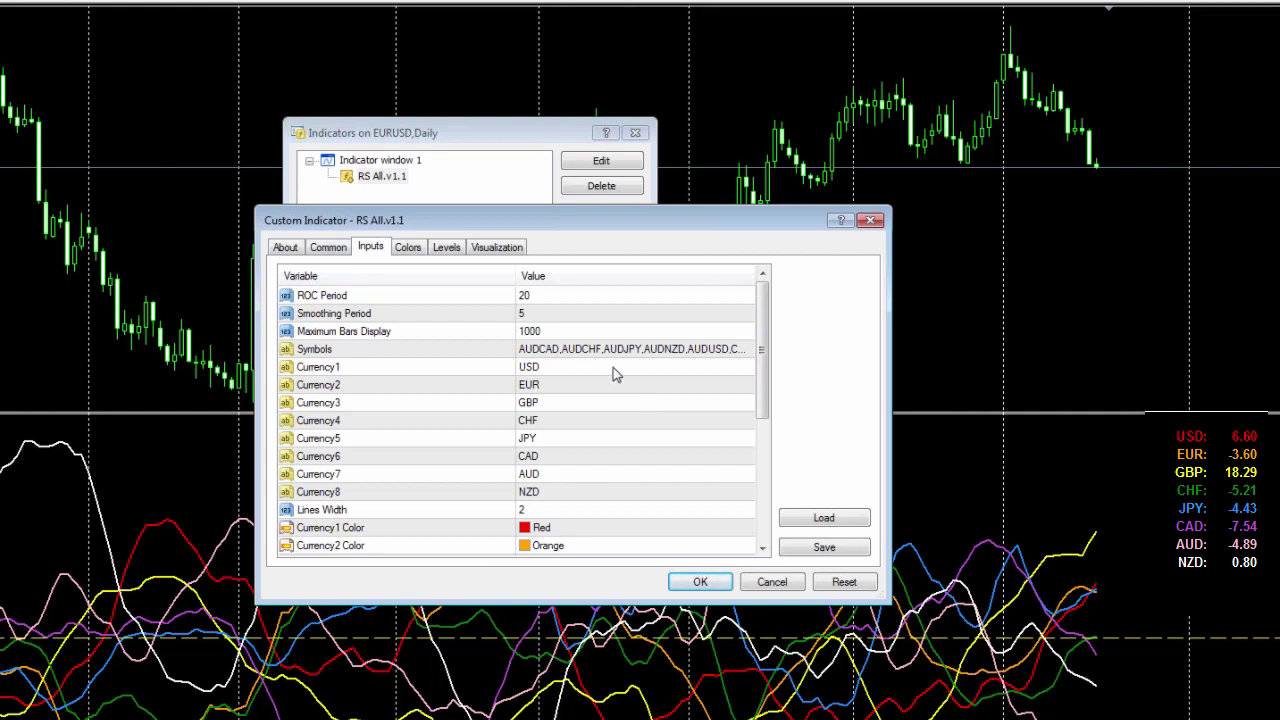
double_click(556, 352)
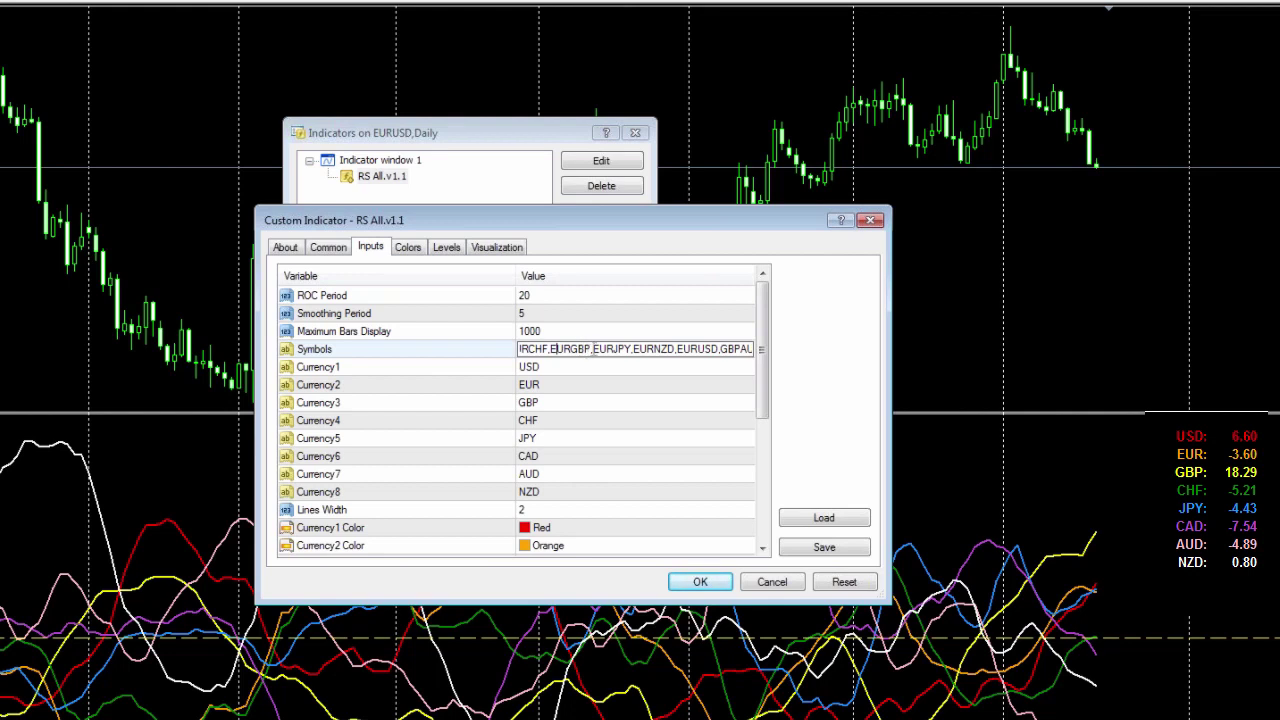
key("Left")
key("Left")
key("Left")
key("Left")
key("Left")
key("Left")
key("Left")
key("Left")
key("Left")
key("Left")
key("Left")
key("Left")
key("Left")
key("Left")
key("Left")
key("Left")
key("Left")
key("Left")
key("Left")
key("Left")
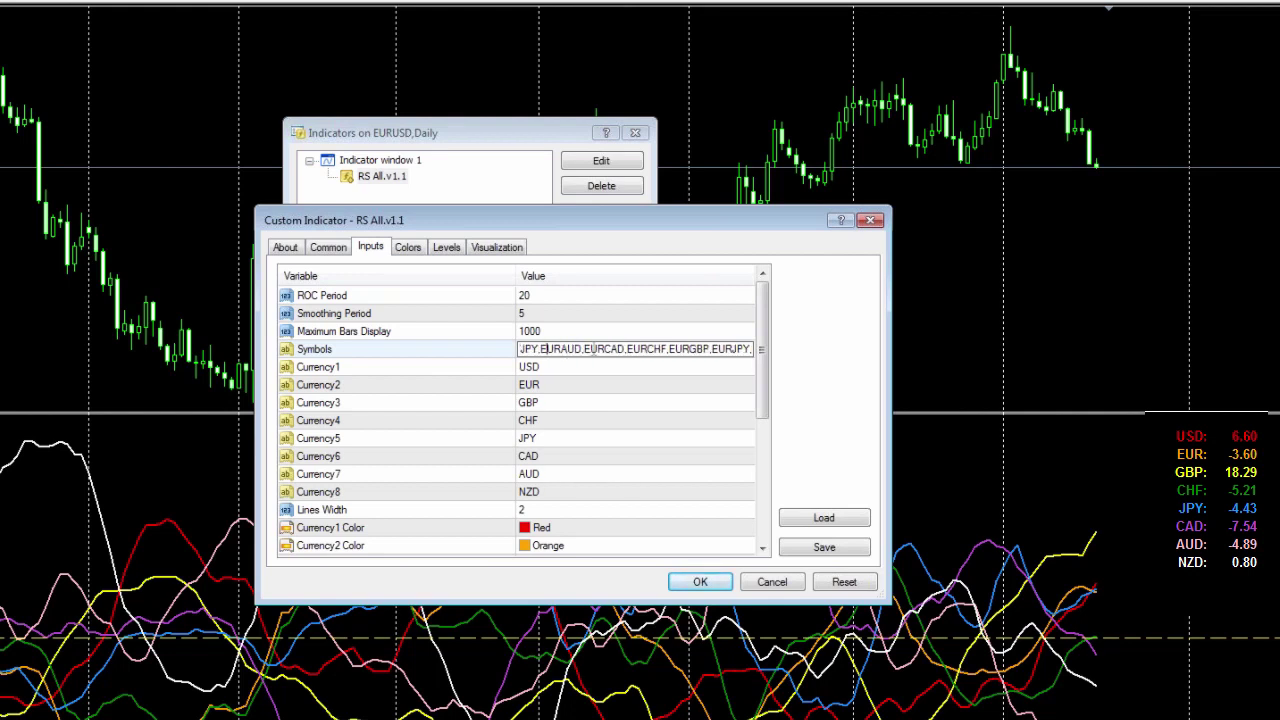
key("Left")
key("Left")
key("Left")
key("Left")
key("Left")
key("Left")
key("Left")
key("Left")
key("Left")
key("Left")
key("Left")
key("Left")
key("Left")
key("Left")
key("Left")
key("Left")
key("Left")
key("Left")
key("Left")
key("Left")
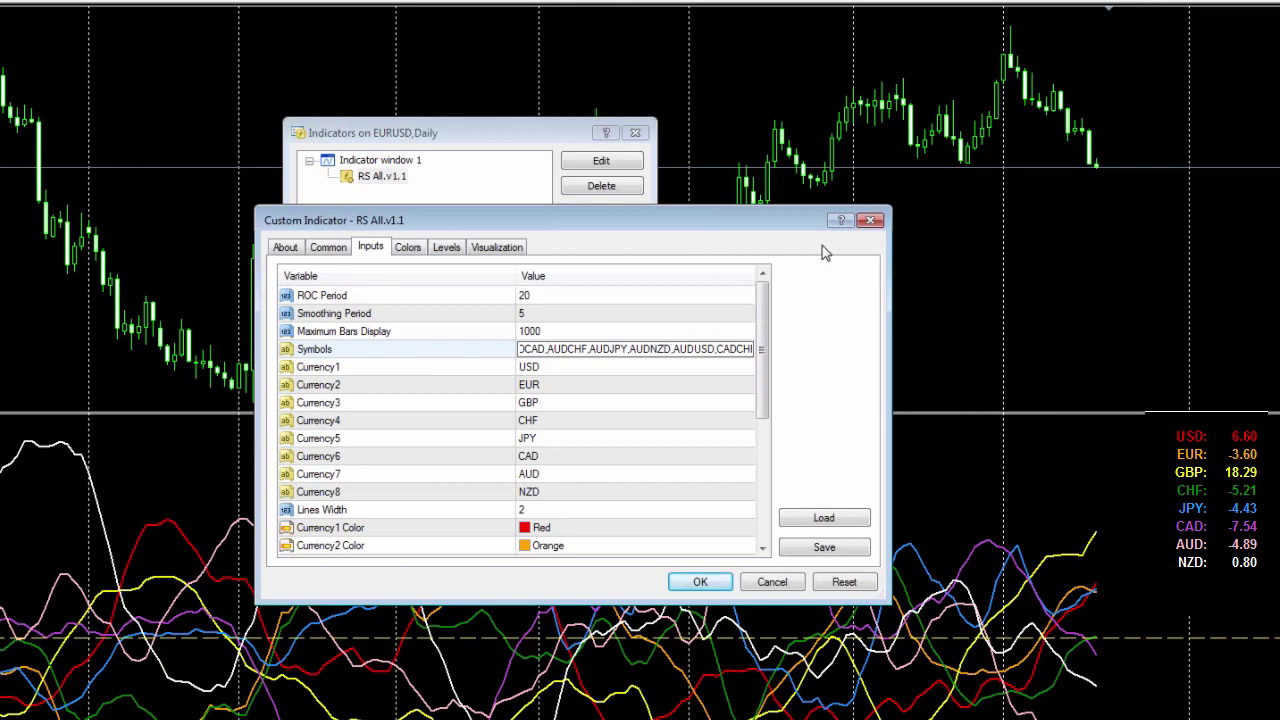
left_click(870, 220)
left_click(634, 133)
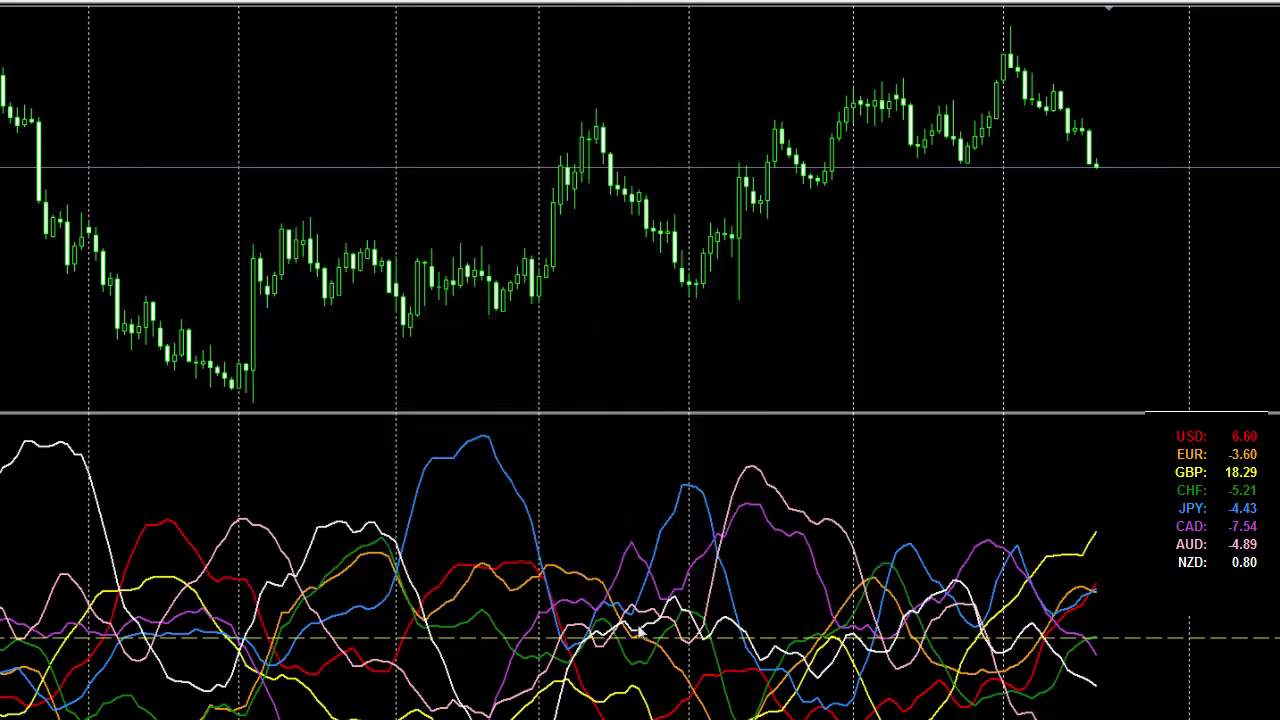
- Compare the currency strength lines with the price swings on the daily EURUSD chart using the crosshair
middle_click(522, 628)
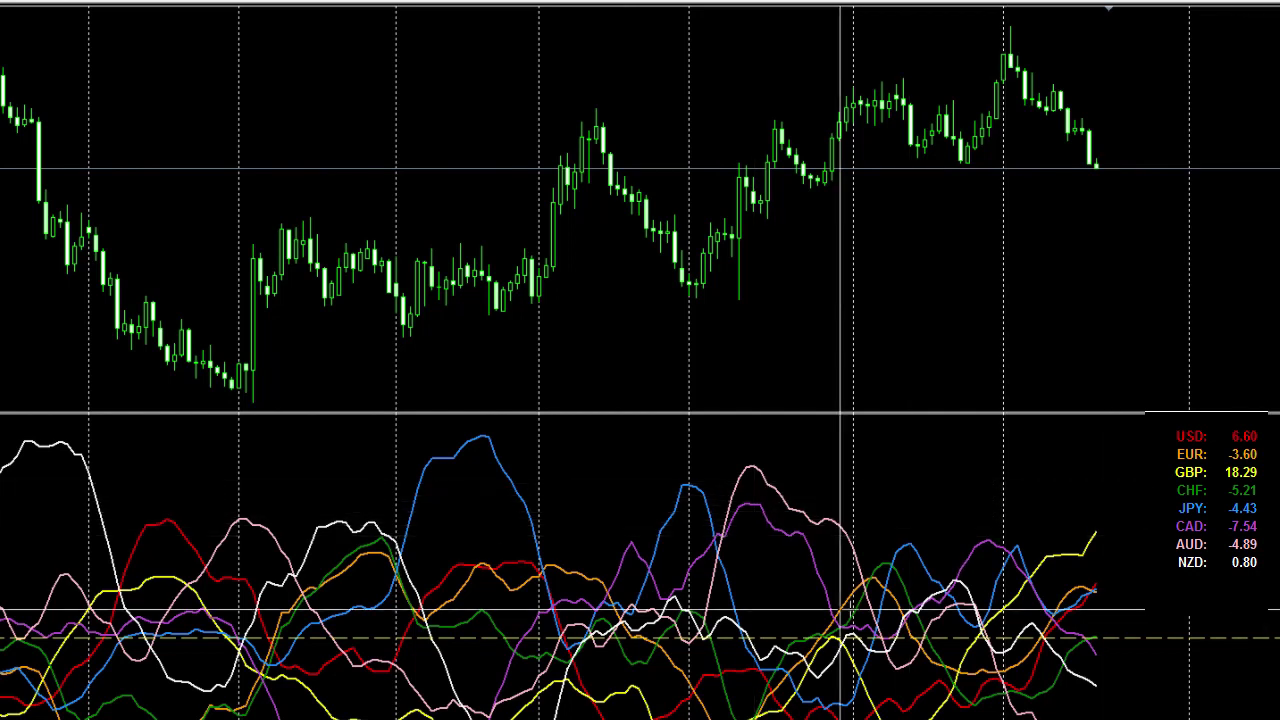
mouse_move(848, 660)
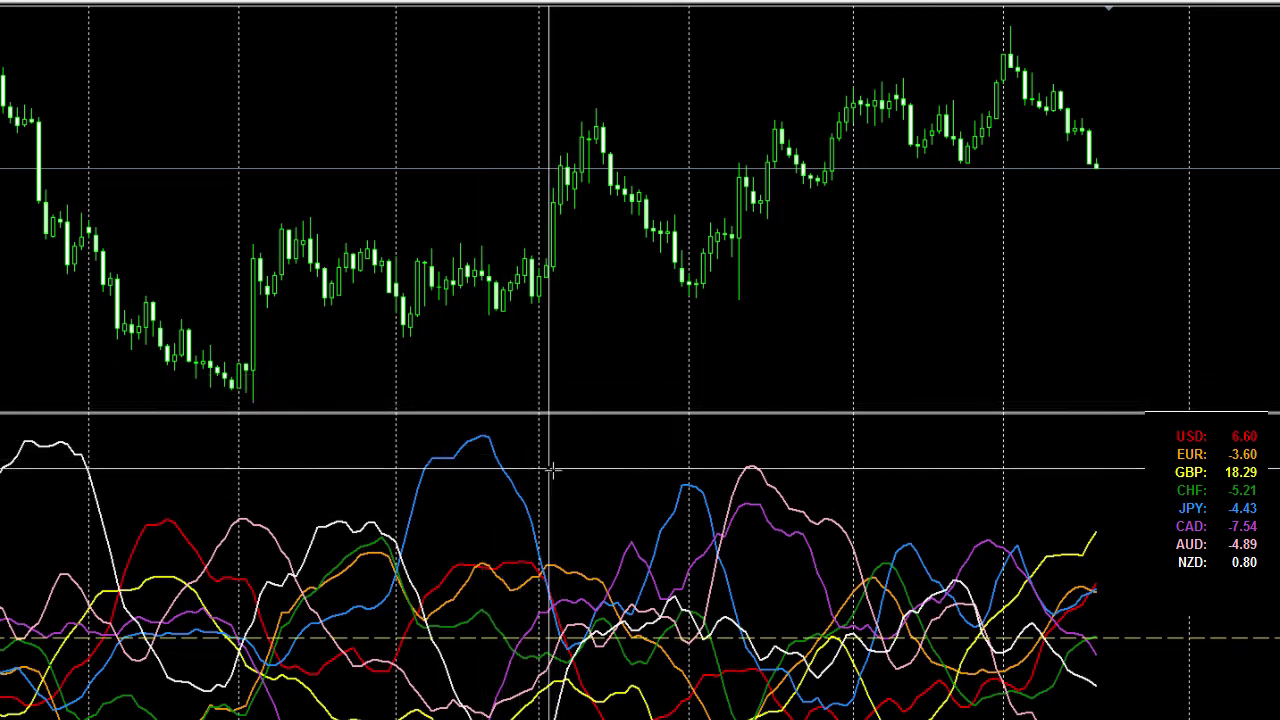
left_click(615, 515)
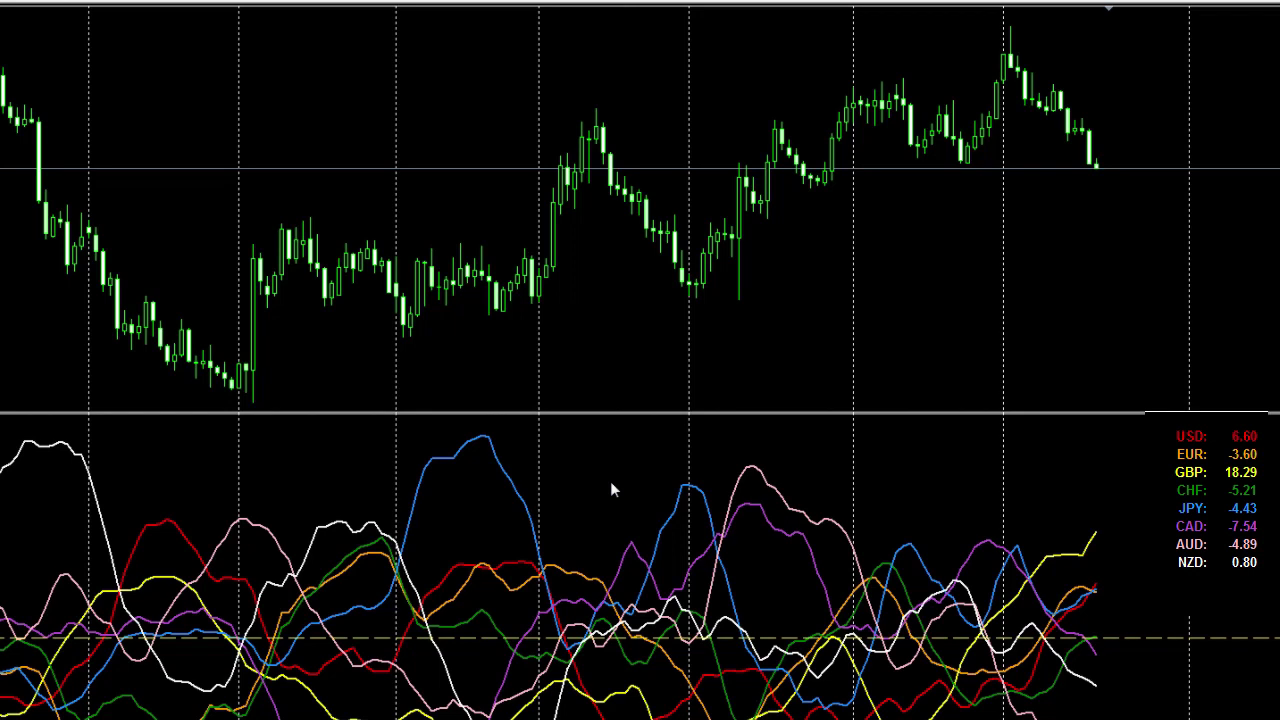
- Inspect the Maximum Bars Display input of the RS All.v1.1 indicator and close its settings without changes
right_click(499, 124)
left_click(558, 226)
left_click(386, 177)
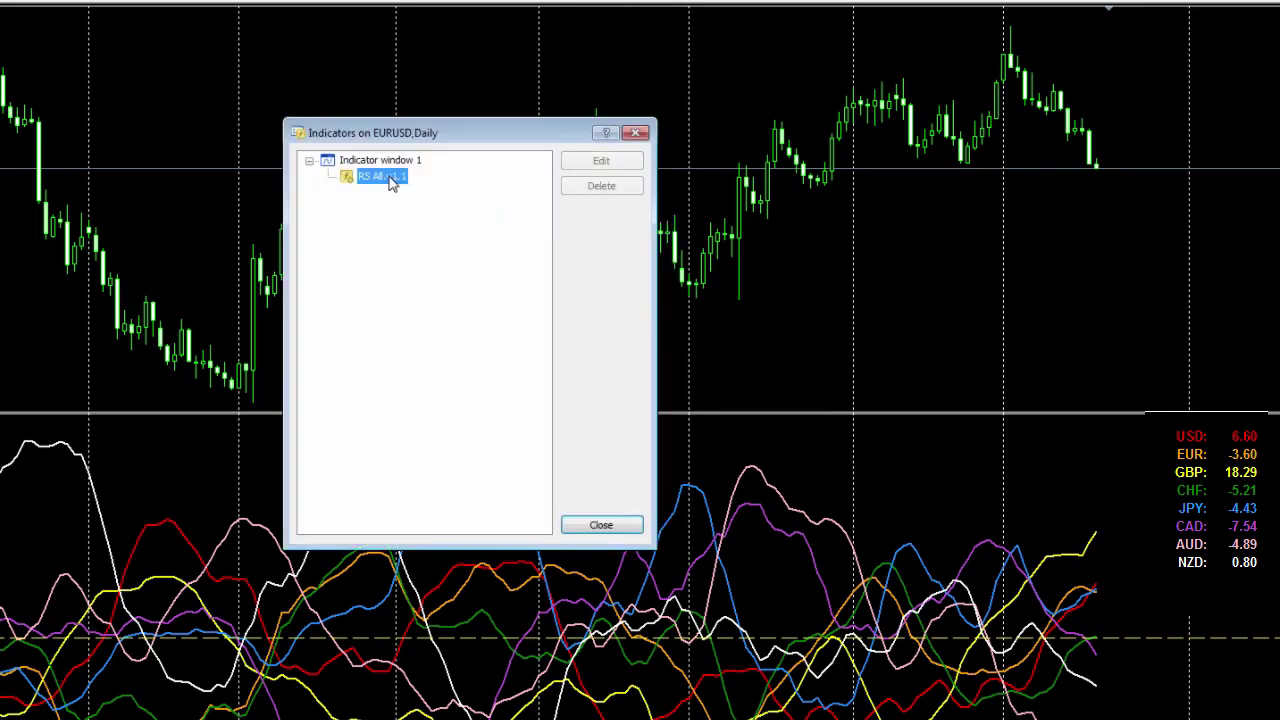
double_click(393, 178)
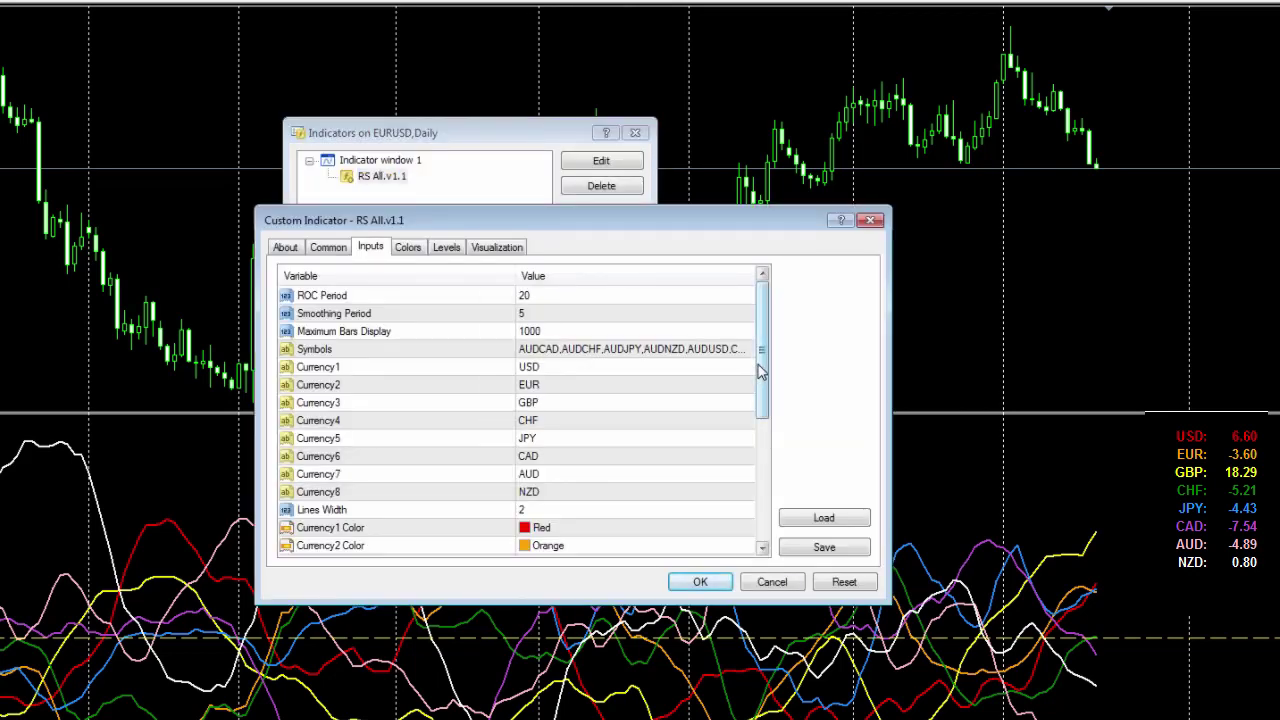
double_click(551, 329)
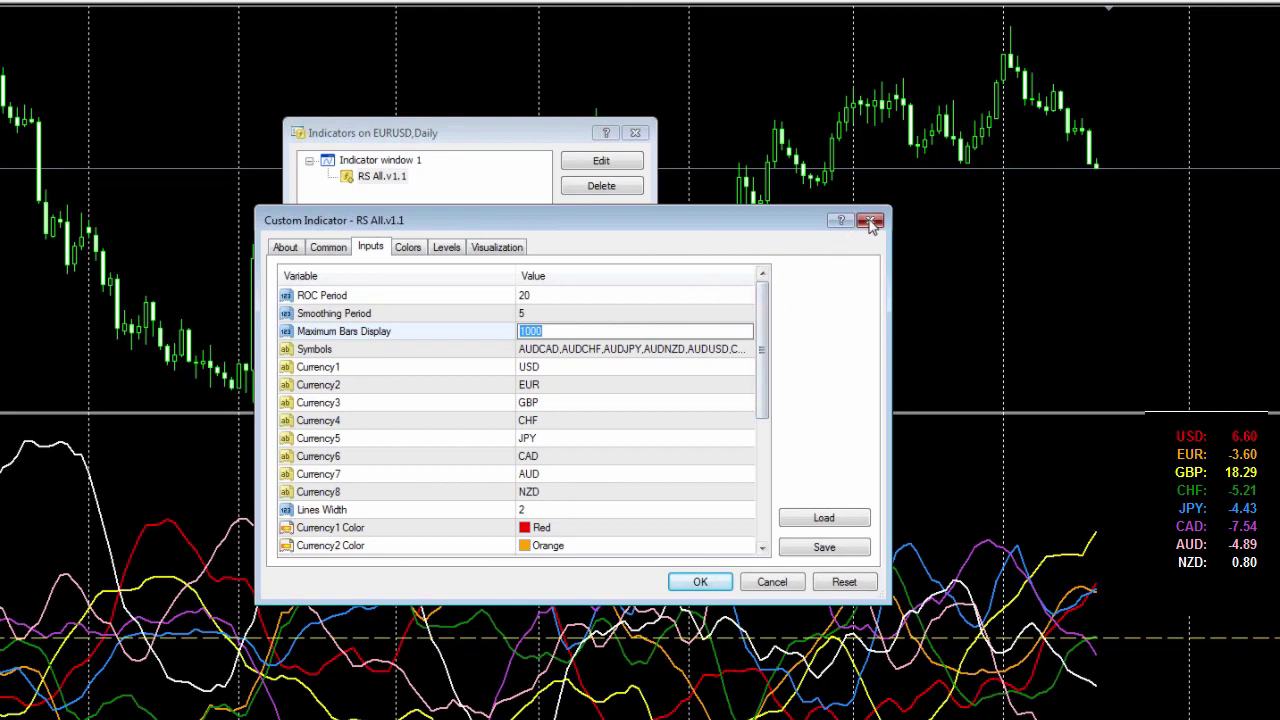
left_click(772, 581)
left_click(634, 132)
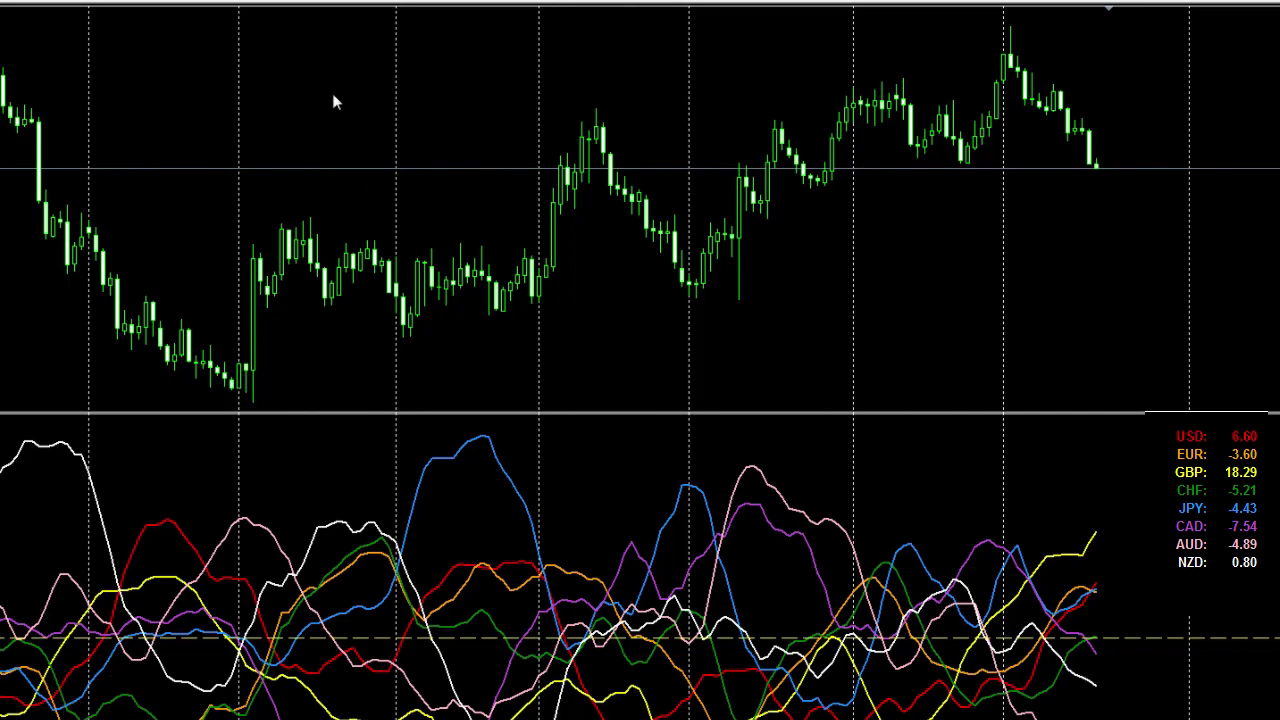
- Reopen the RS All.v1.1 indicator's inputs, highlight part of the Symbols list, and close the settings without changes
right_click(308, 114)
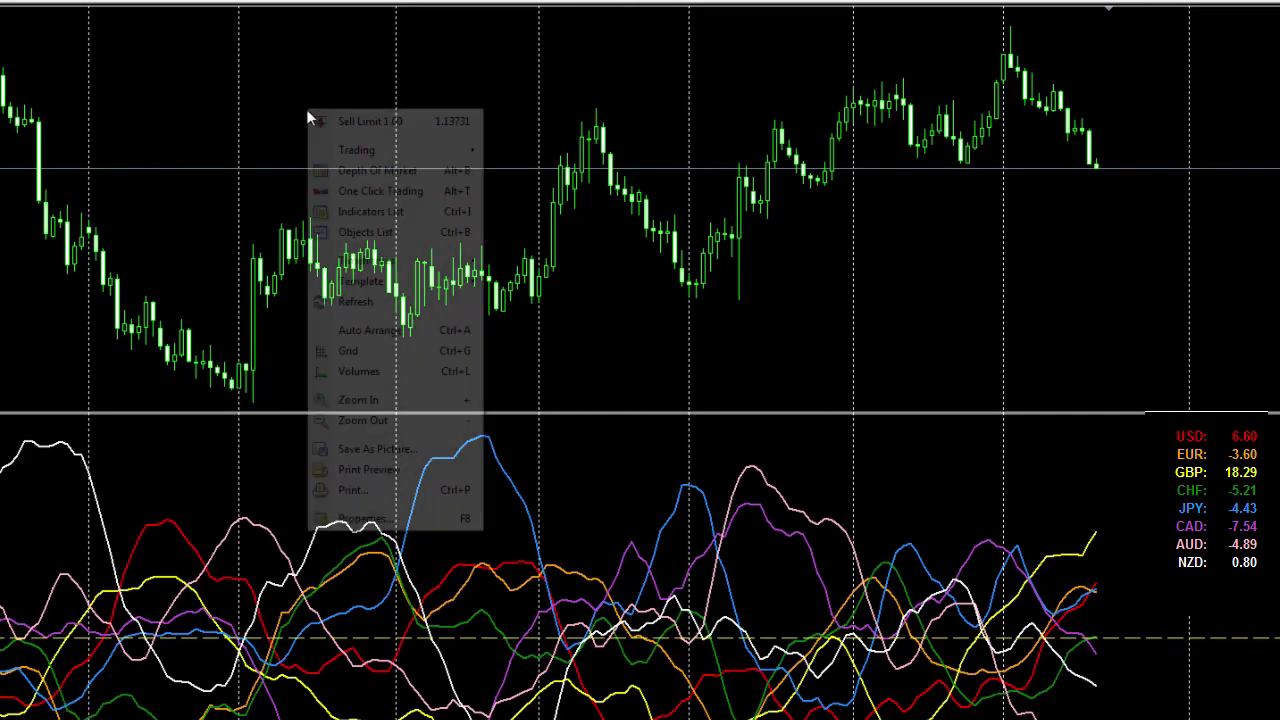
left_click(388, 209)
double_click(388, 178)
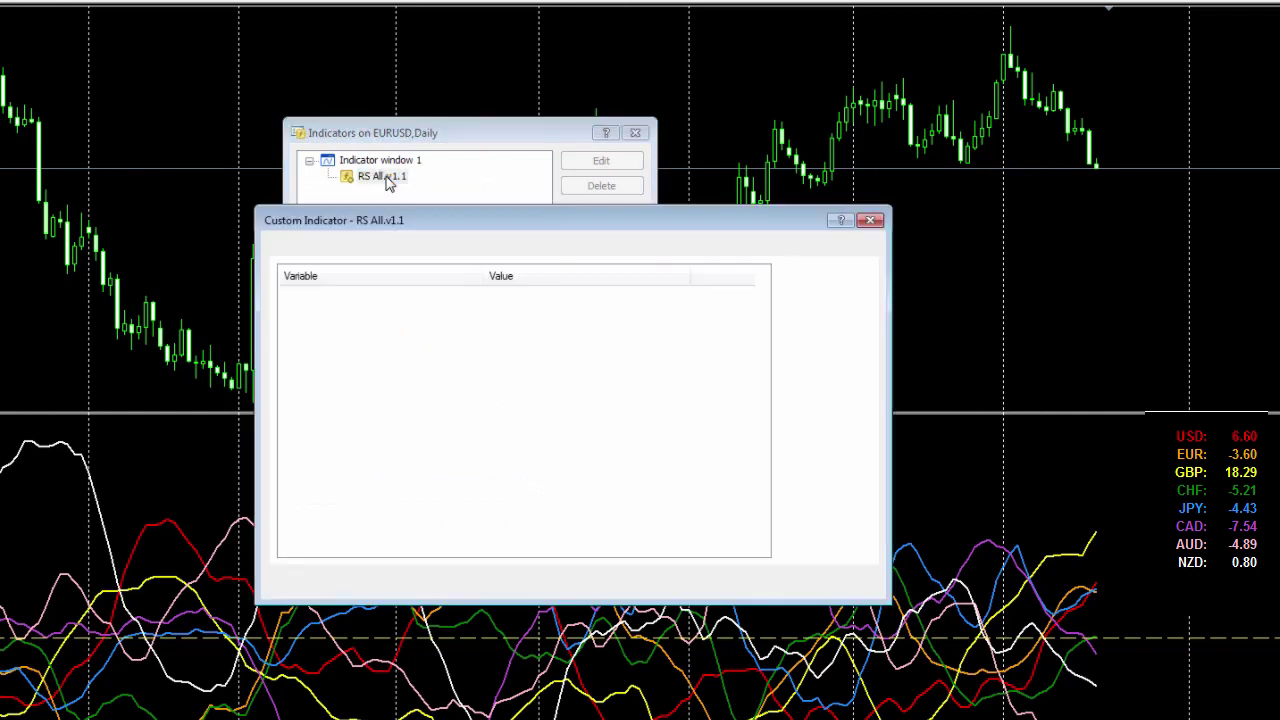
left_click(564, 349)
left_click(564, 349)
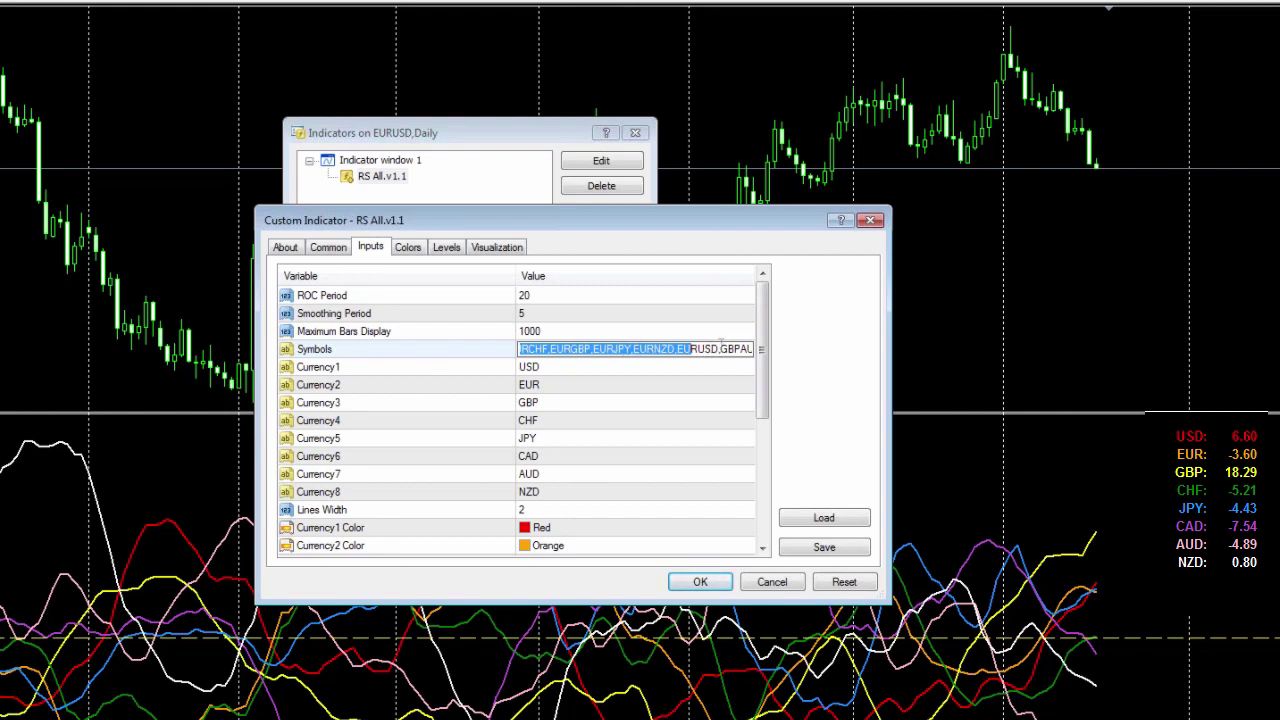
left_click(870, 220)
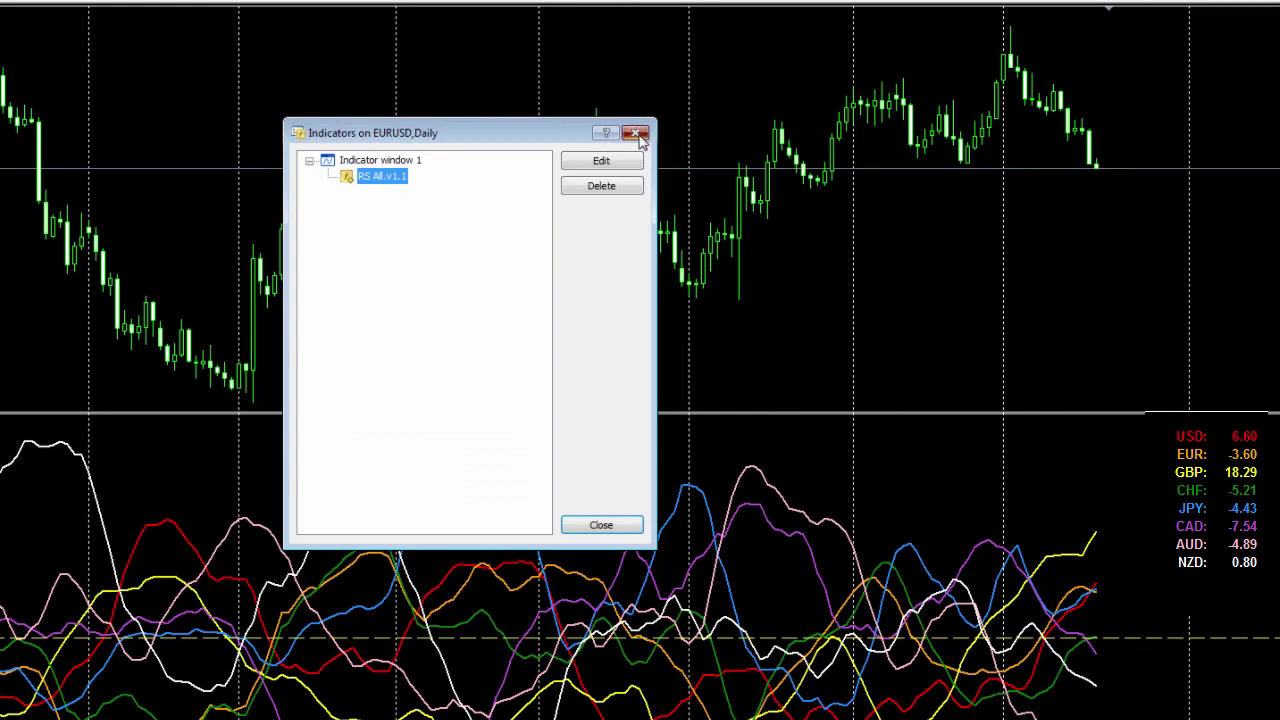
left_click(636, 132)
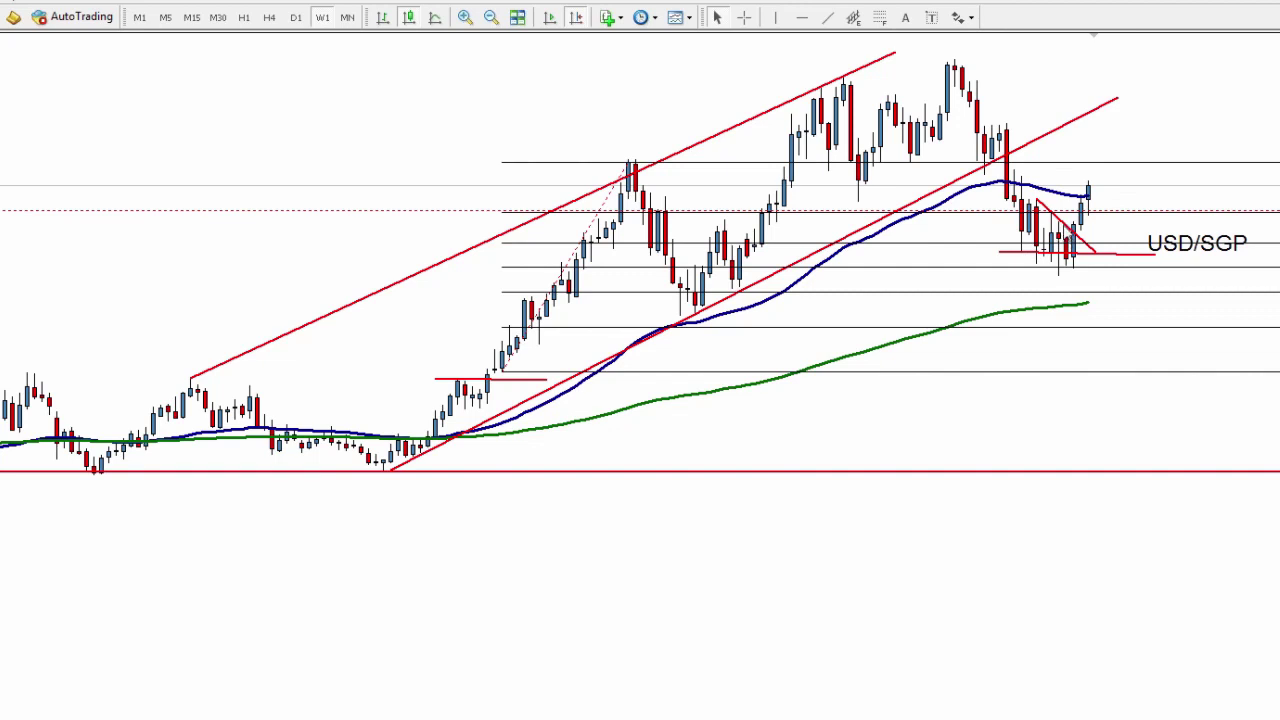
- Measure the latest upward move on the weekly USD/SGP chart with the crosshair
middle_click(1033, 265)
left_click_drag(1087, 229, 1102, 175)
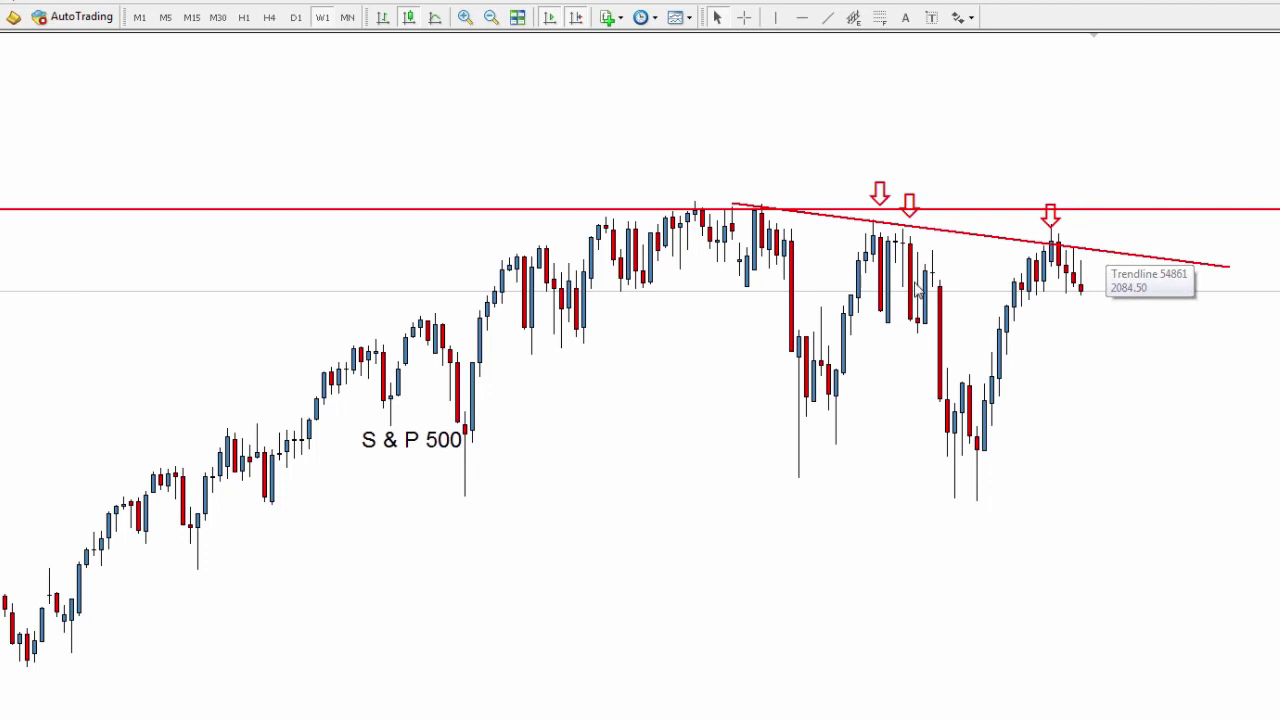
- Measure the recent drop from the descending trendline and a possible further decline on the weekly S&P 500 chart
middle_click(1074, 251)
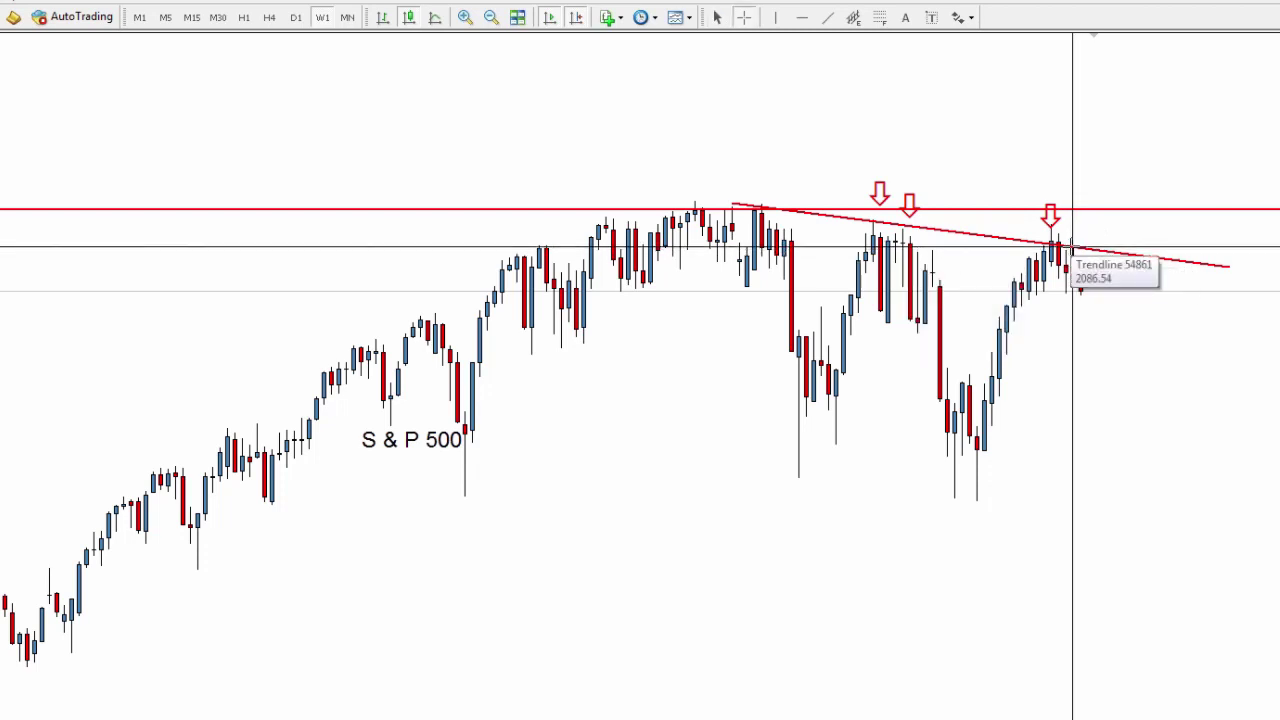
left_click_drag(1077, 250, 1094, 289)
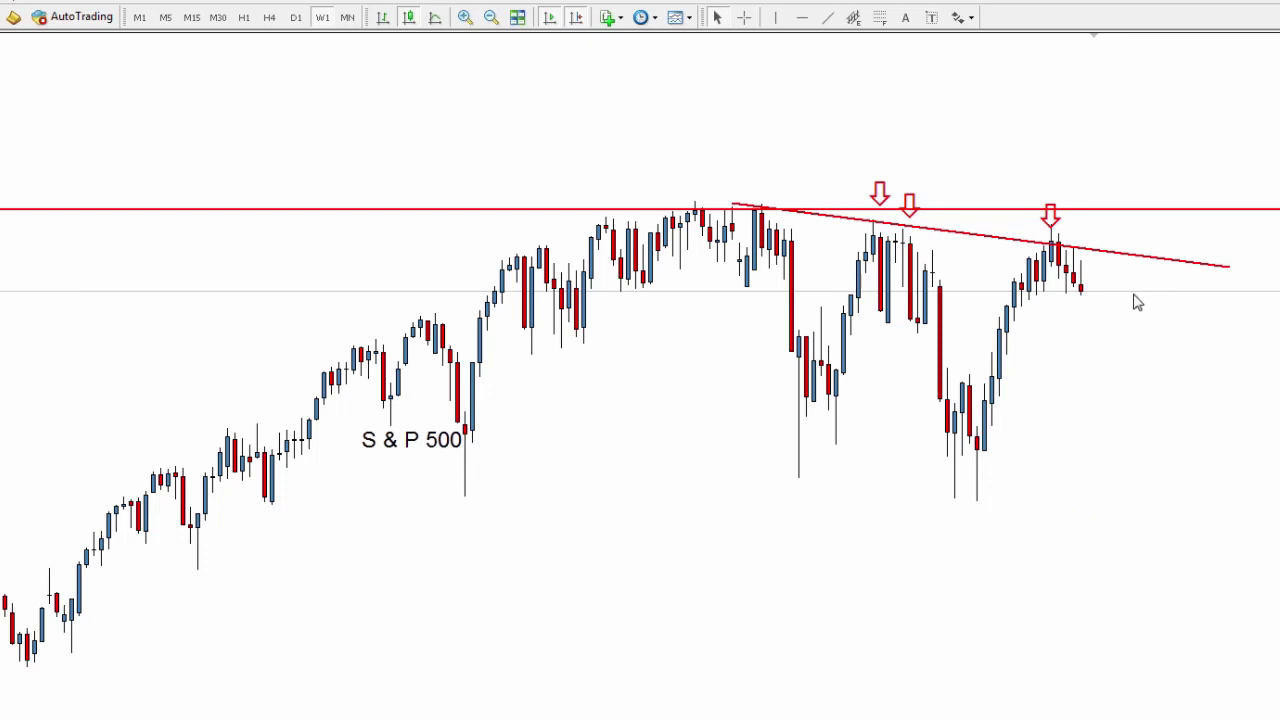
middle_click(1097, 258)
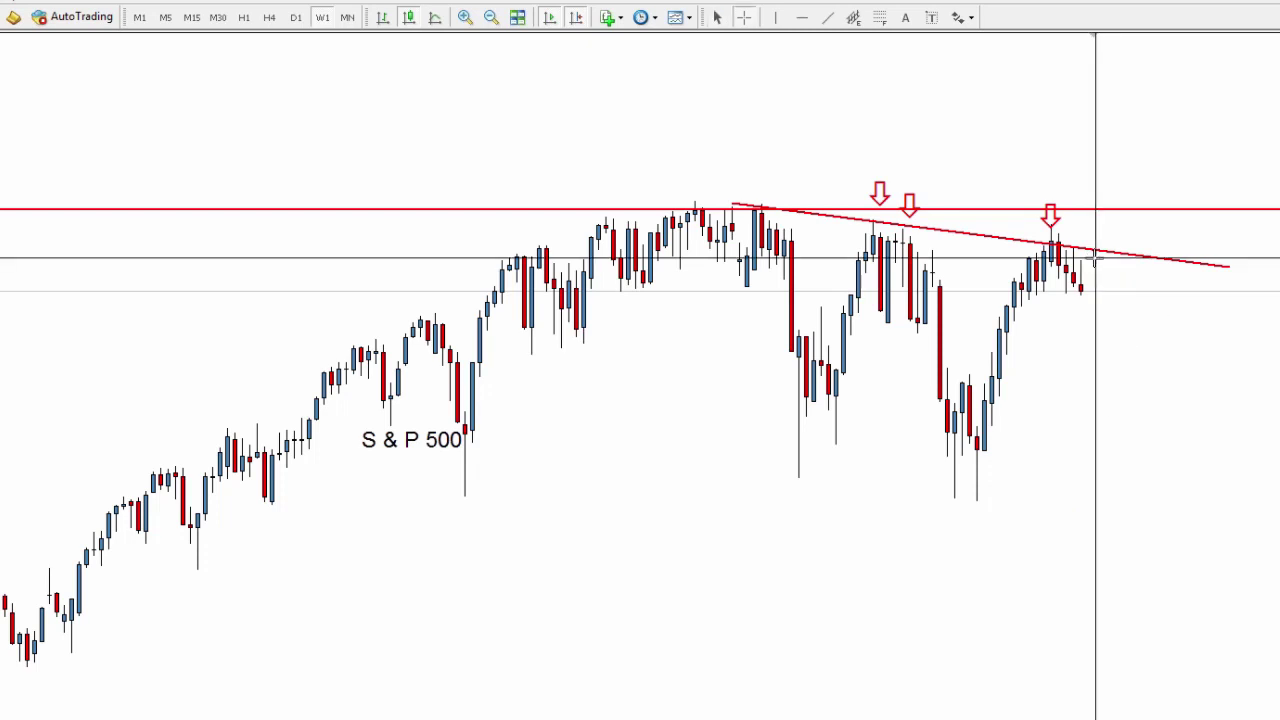
left_click_drag(1097, 258, 1199, 491)
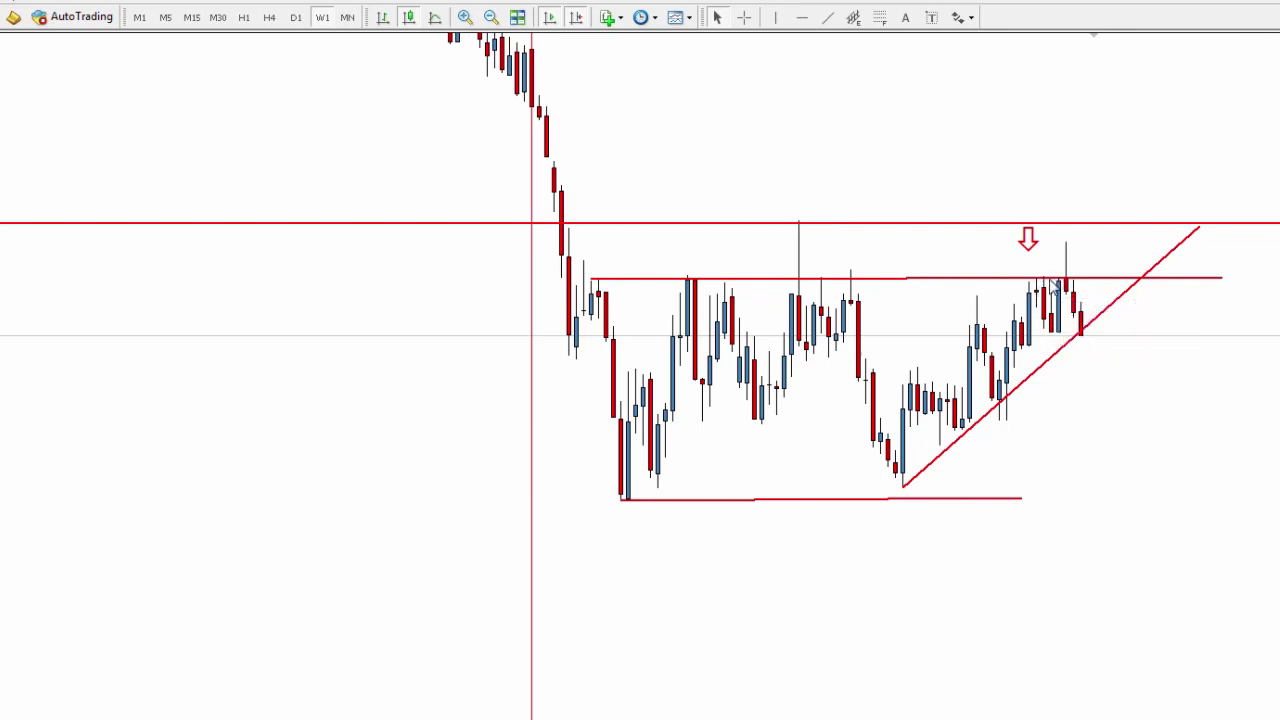
- Measure the pullback from the upper line of the trading range beneath the red arrow on the weekly chart
middle_click(1042, 282)
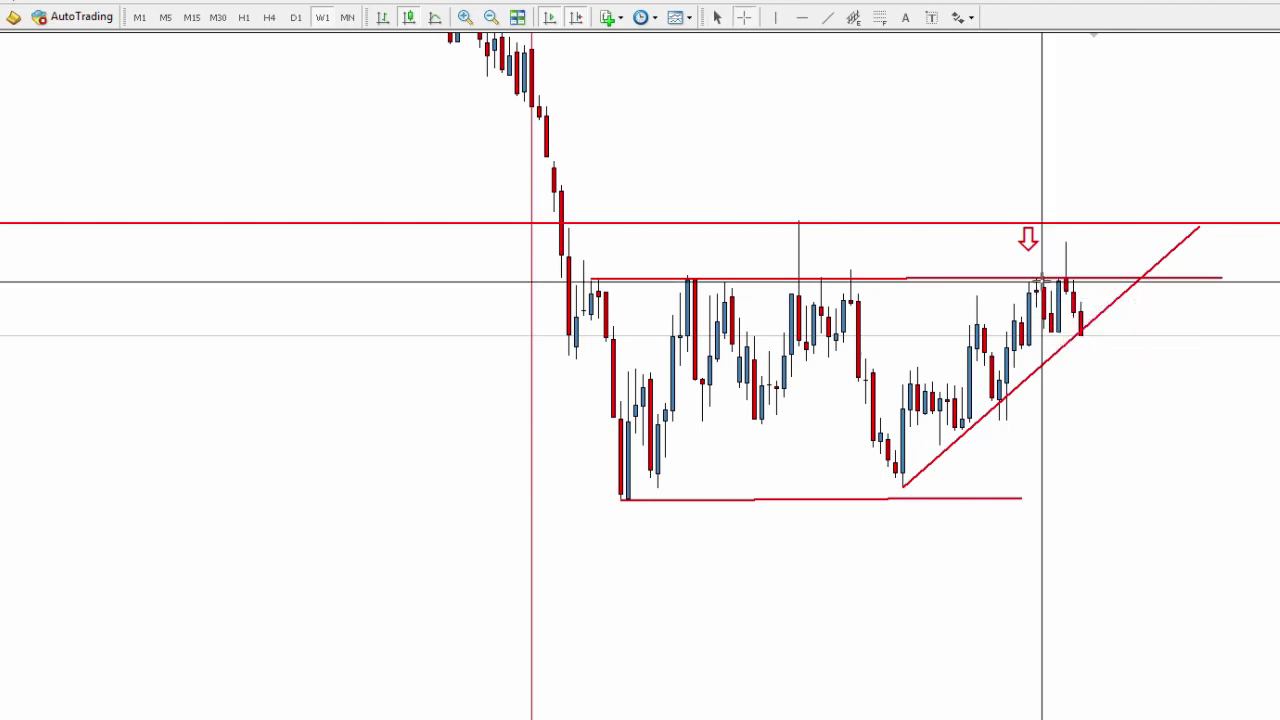
left_click_drag(1043, 278, 1044, 332)
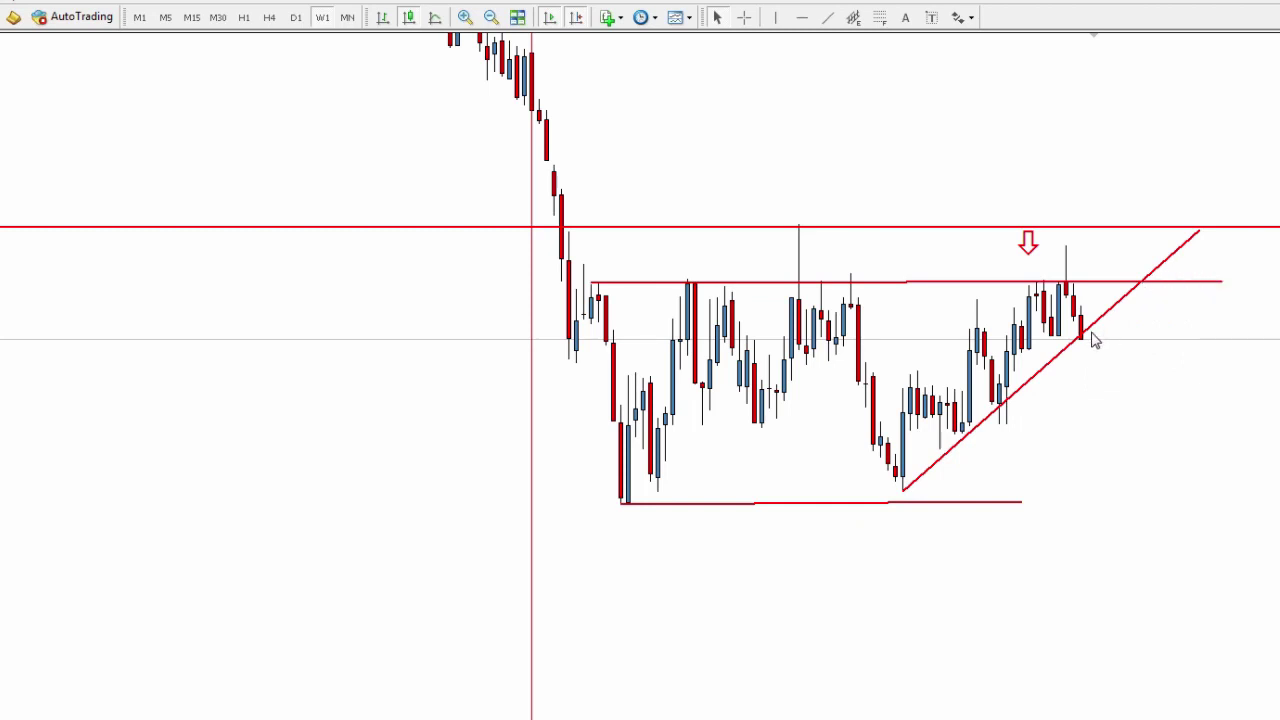
- Measure the latest rise from the blue 55 EMA up to the green moving average on the daily chart
mouse_move(1084, 344)
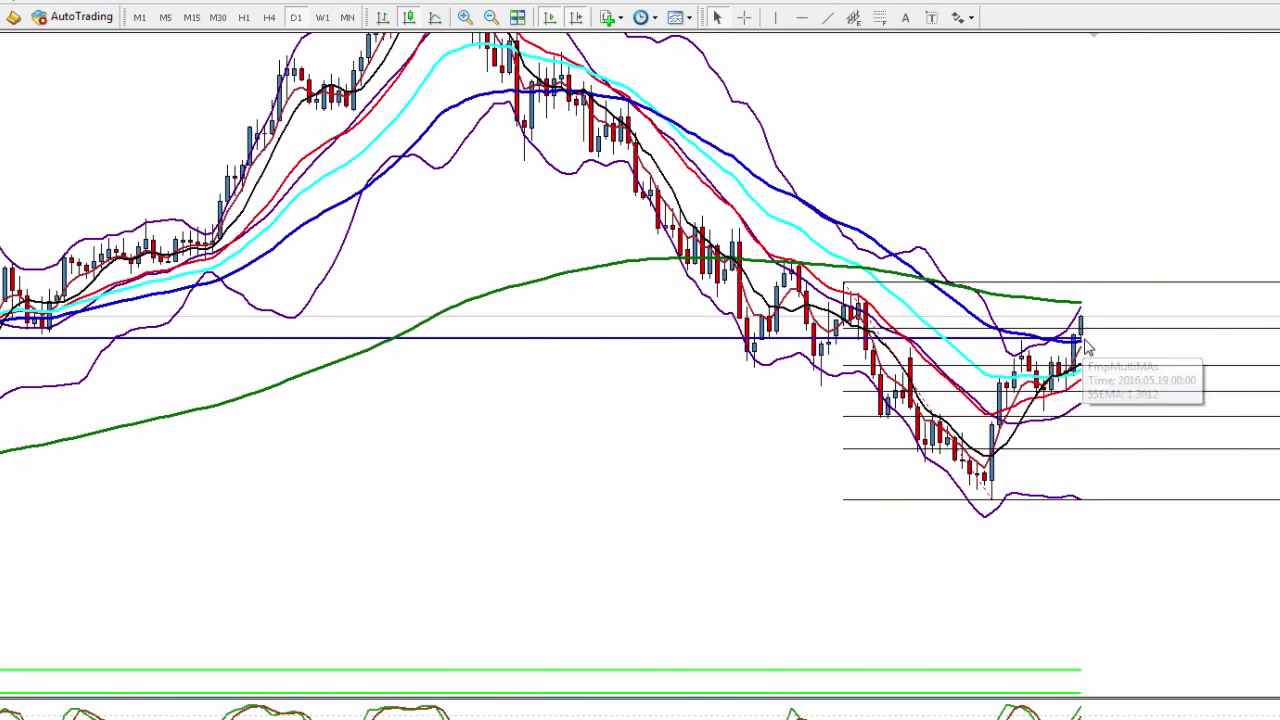
middle_click(1087, 341)
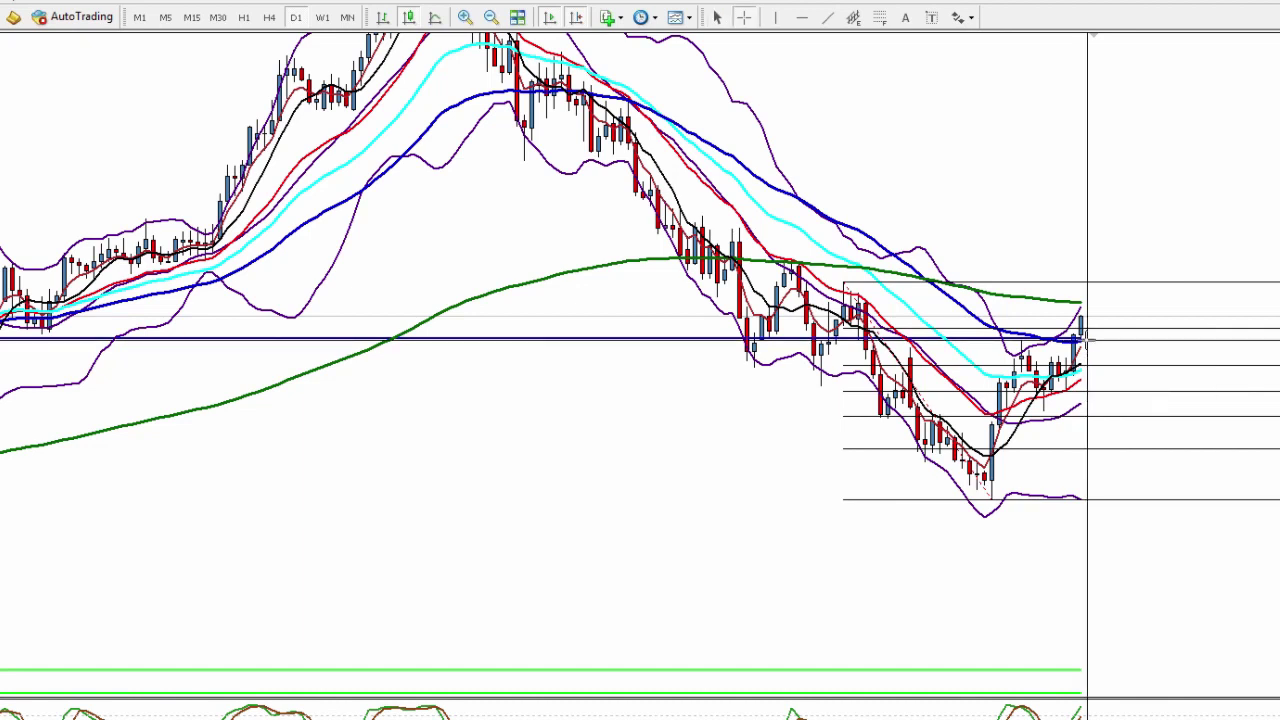
left_click_drag(1087, 341, 1077, 303)
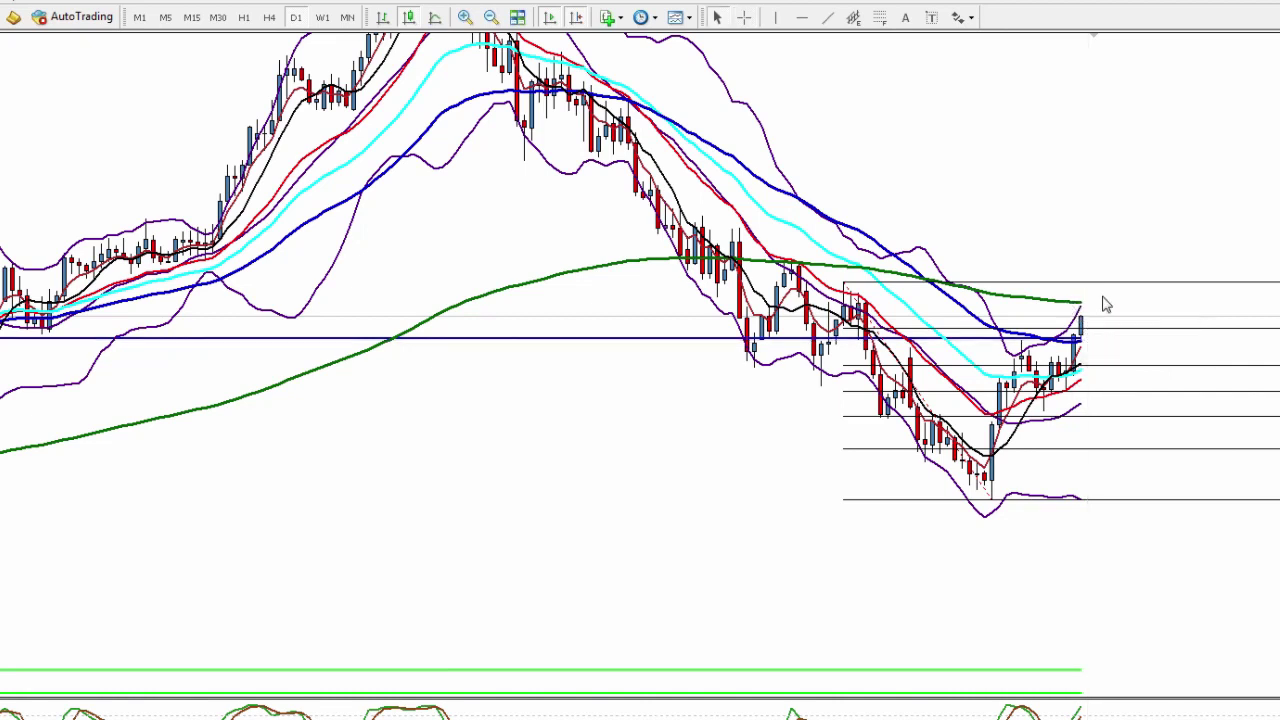
mouse_move(1078, 312)
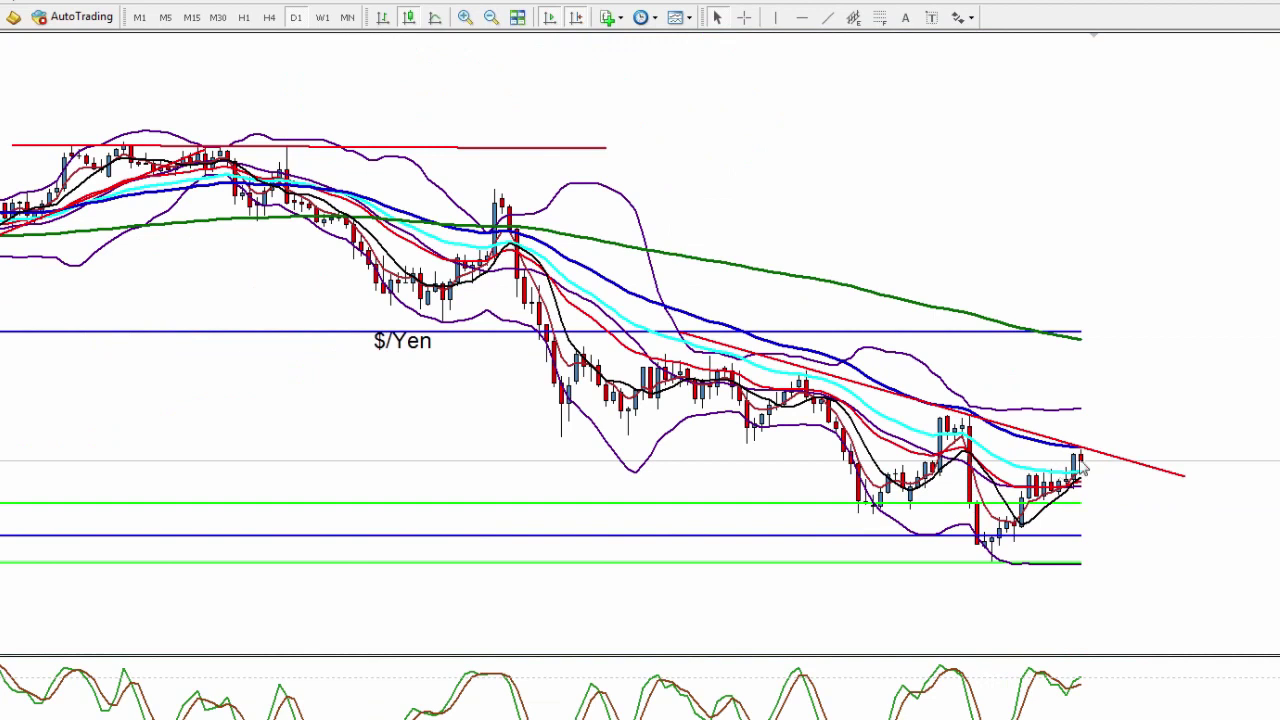
- Examine the latest candles against the descending trendline on the daily $/Yen chart
mouse_move(1026, 432)
mouse_move(773, 374)
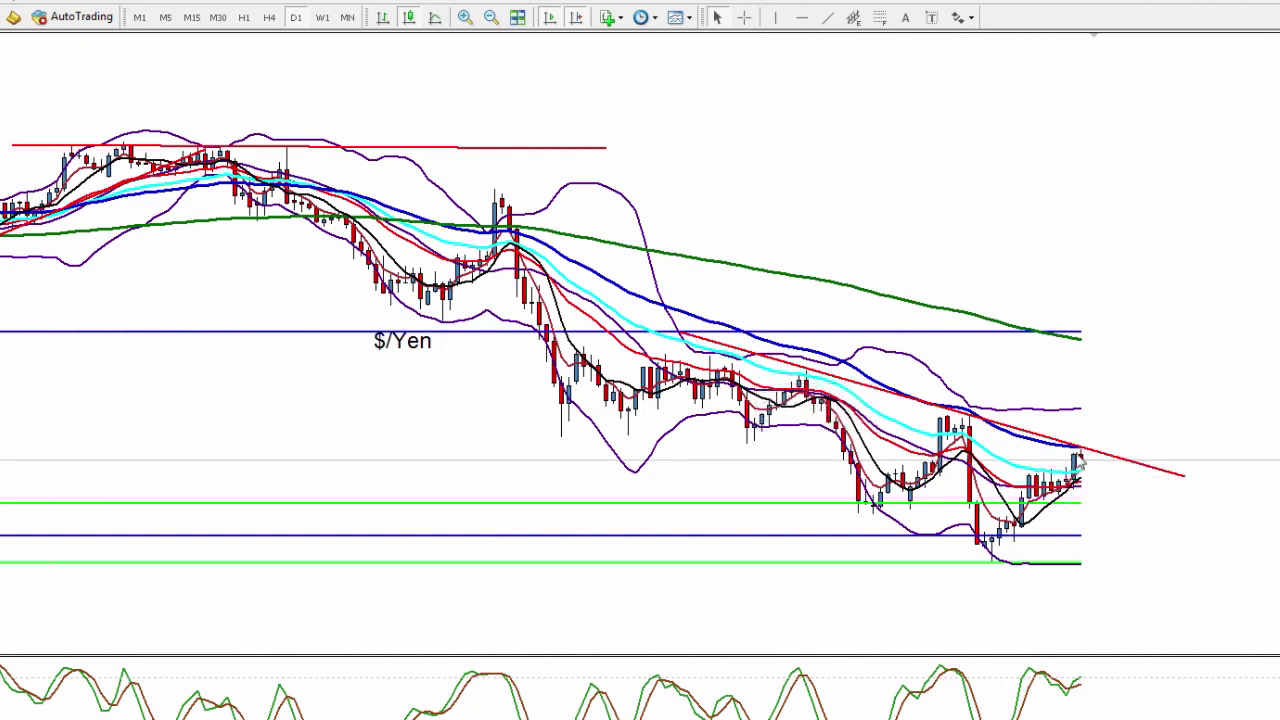
mouse_move(1085, 462)
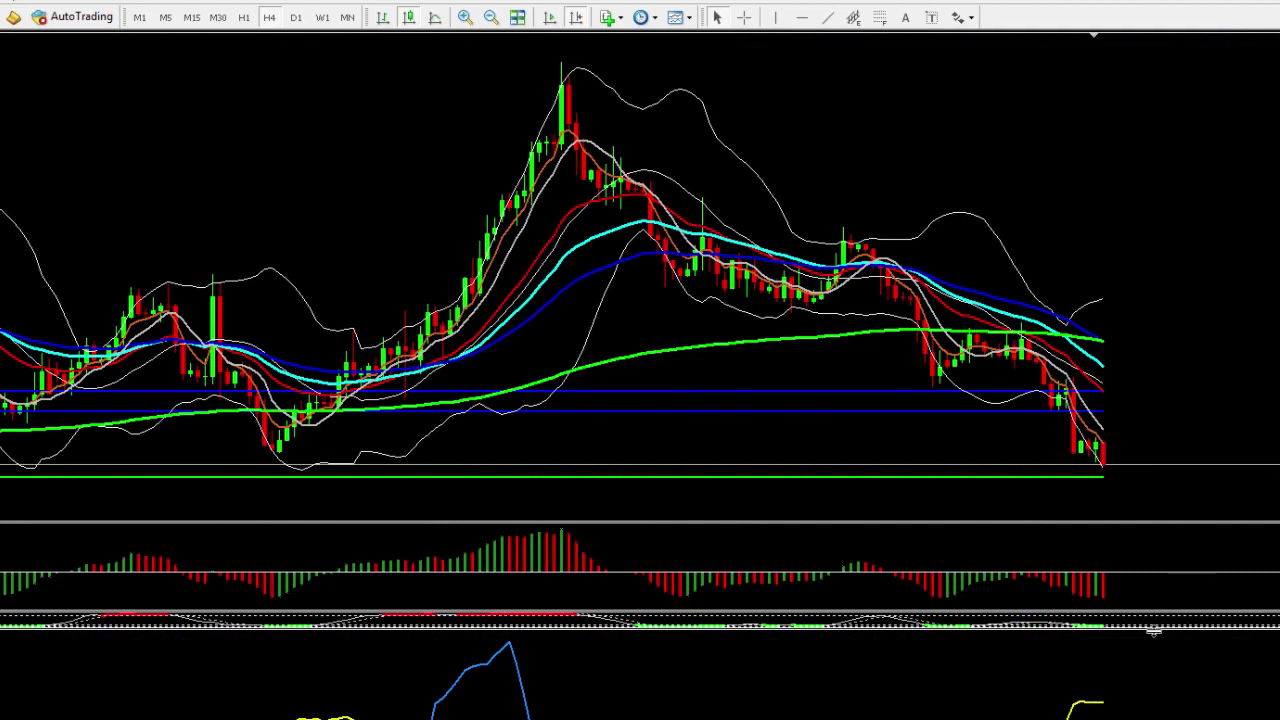
- Enlarge the oscillator pane beneath the histogram on the 4-hour chart so its curve can be read
left_click_drag(1153, 630, 1135, 680)
mouse_move(614, 556)
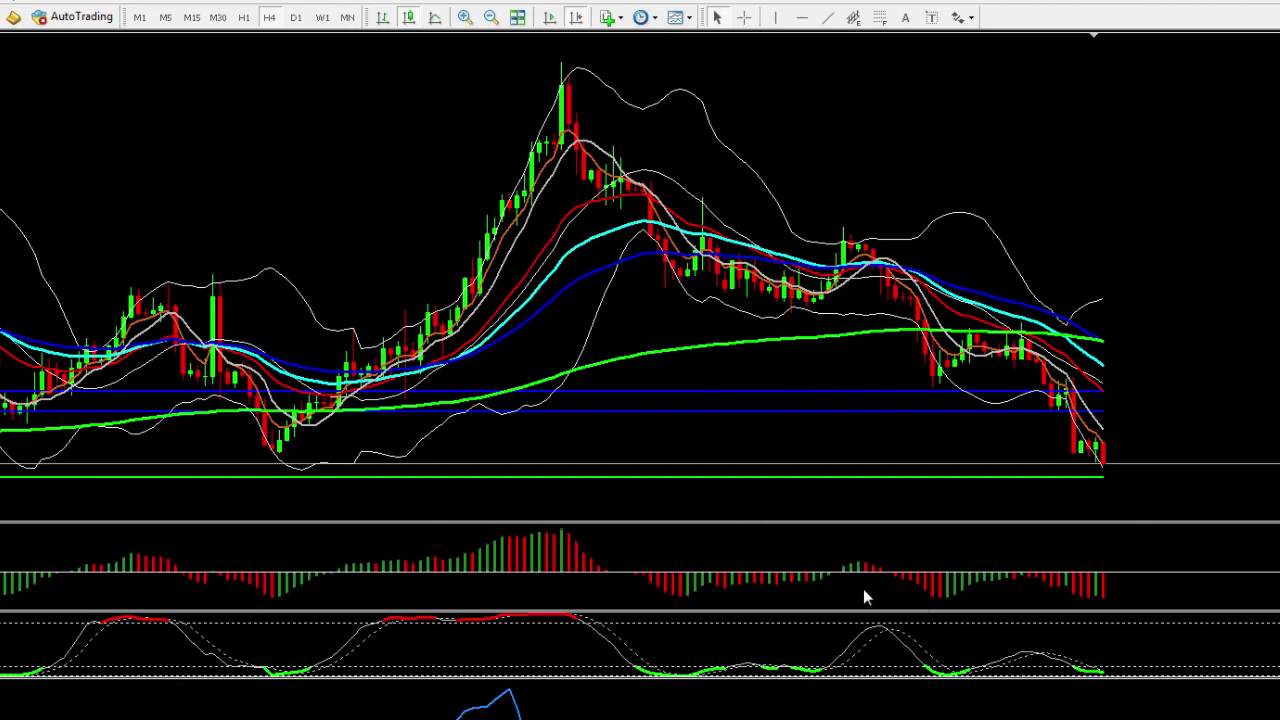
- Draw one trendline along the histogram's last two lows and another beneath the matching candle lows on the 4-hour chart
left_click(827, 17)
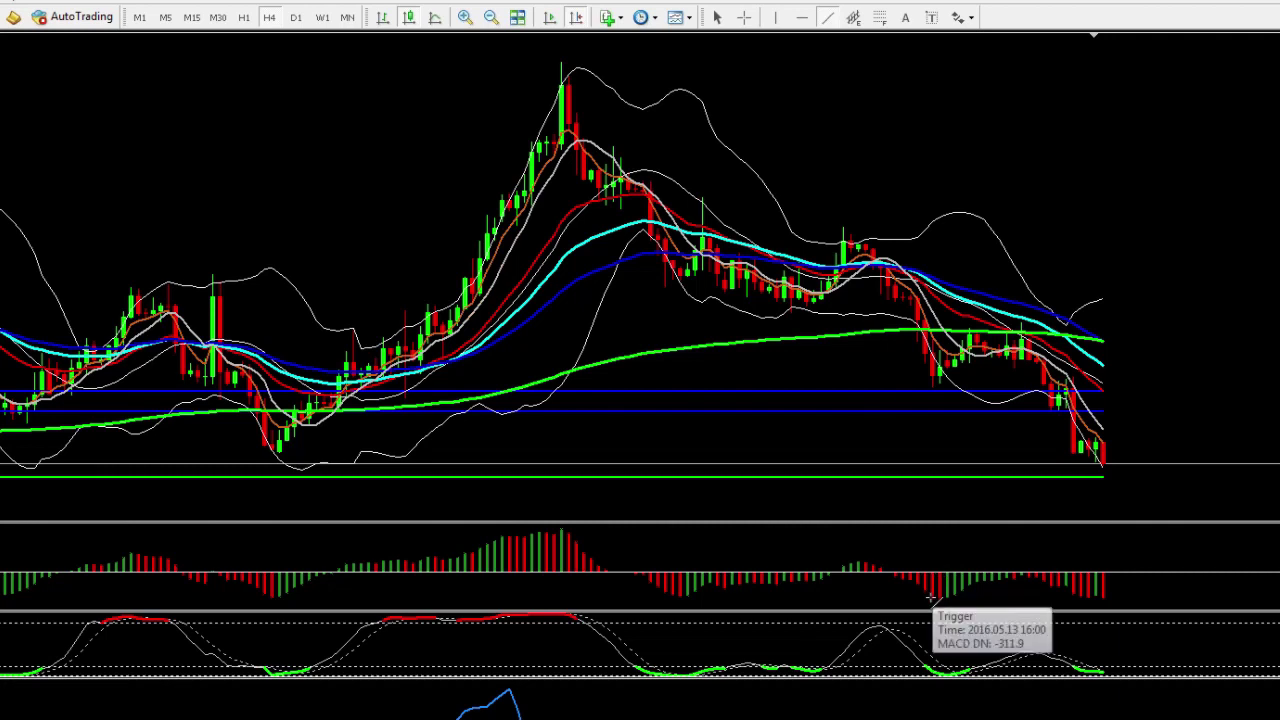
left_click_drag(932, 598, 1170, 598)
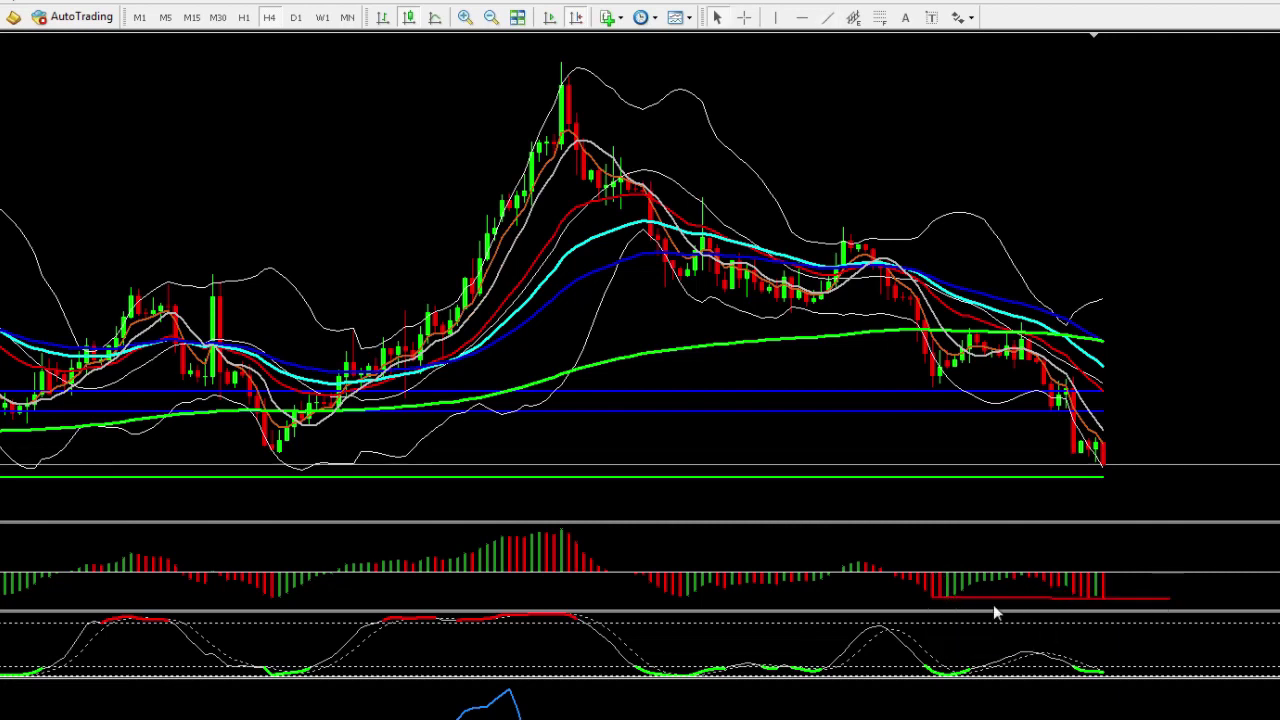
left_click(827, 17)
left_click_drag(918, 382, 1155, 497)
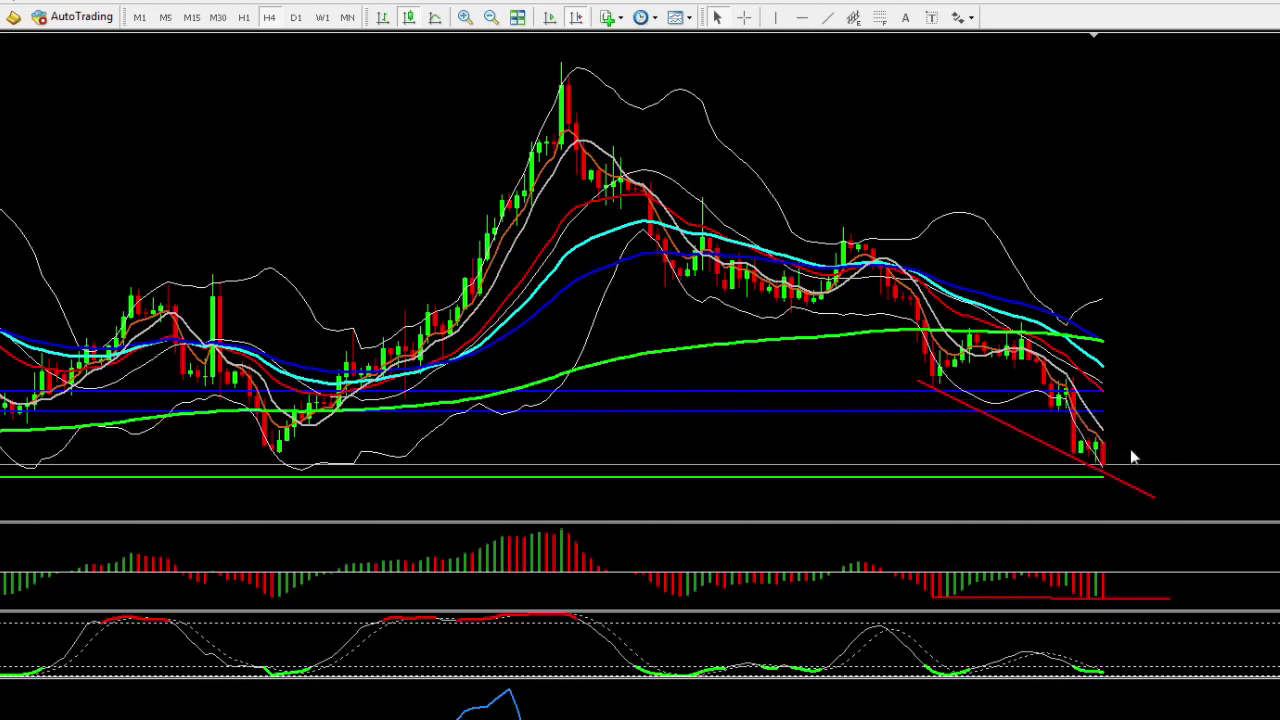
mouse_move(1101, 597)
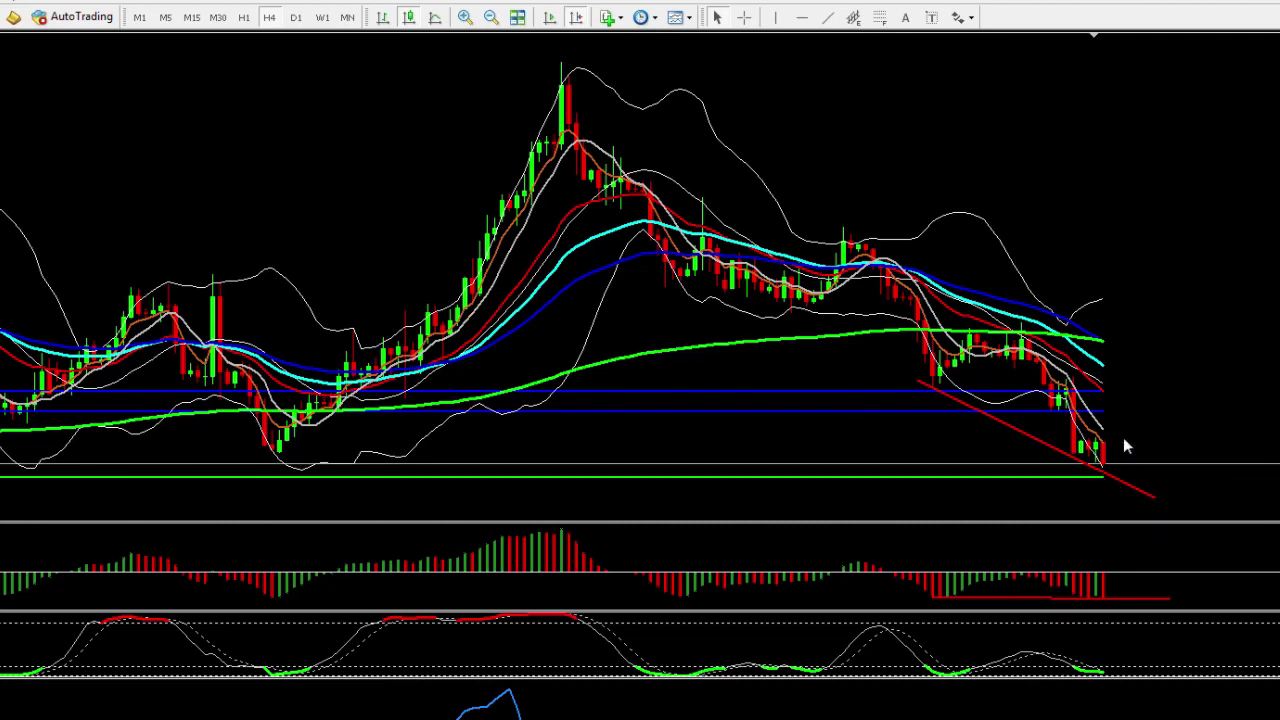
mouse_move(1104, 486)
mouse_move(579, 621)
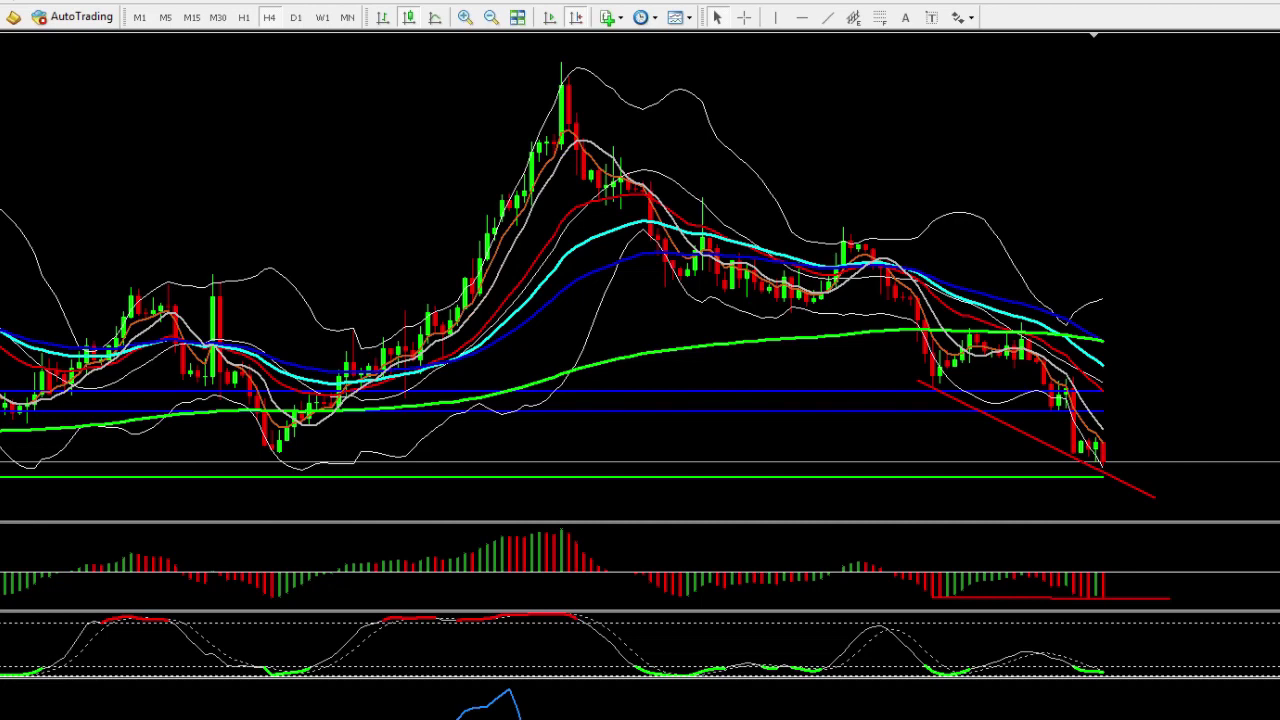
- Place a Fibonacci retracement on the 4-hour chart with the pivot levels, from the 0.7400 high down to the 0.7248 low
key("Return")
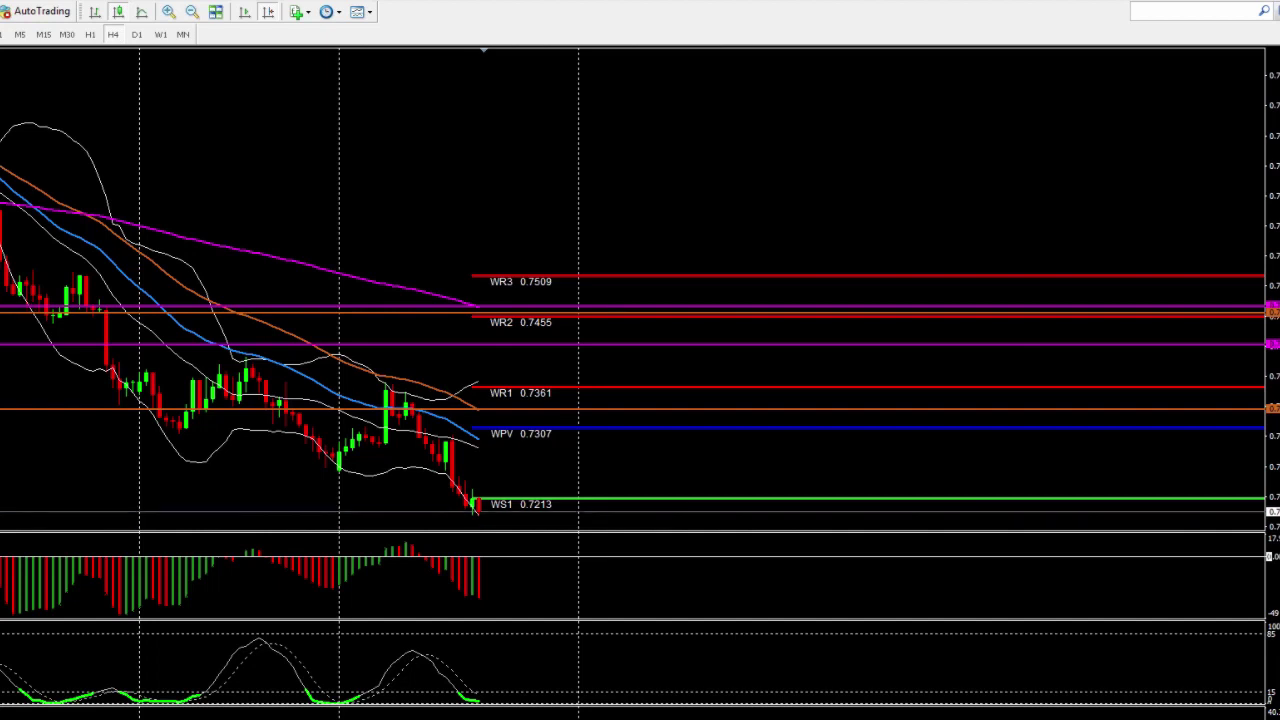
mouse_move(146, 352)
left_mouse_down()
mouse_move(436, 508)
mouse_move(337, 486)
mouse_move(340, 471)
left_mouse_up()
left_click_drag(143, 363, 140, 358)
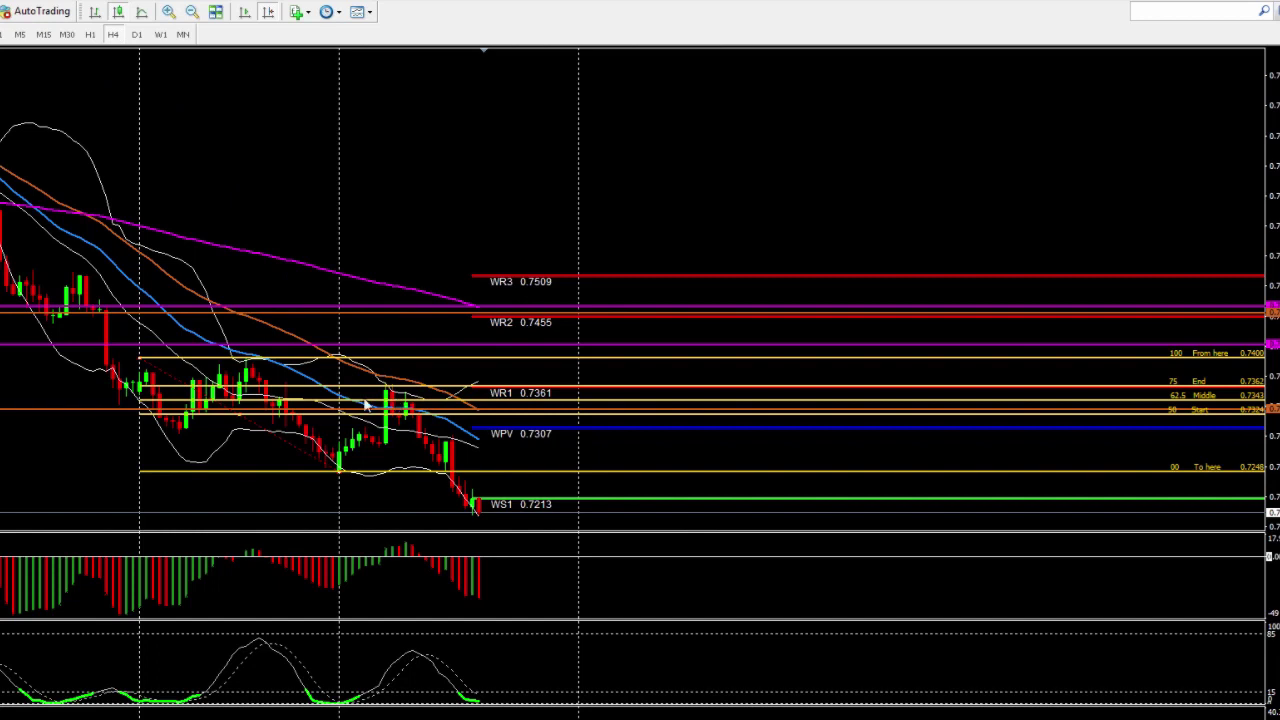
- Switch to the one-hour timeframe and mark the double top at the 75 retracement line with a blue rectangle
left_click(98, 44)
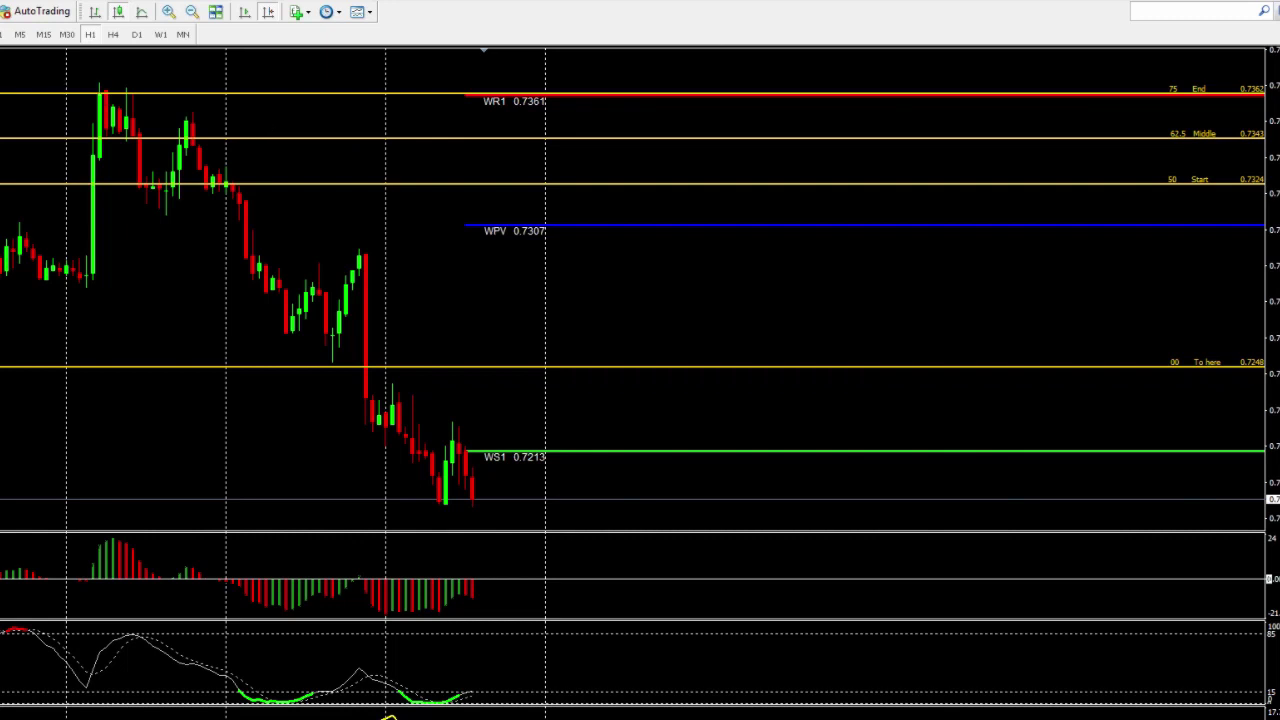
left_click_drag(72, 80, 158, 92)
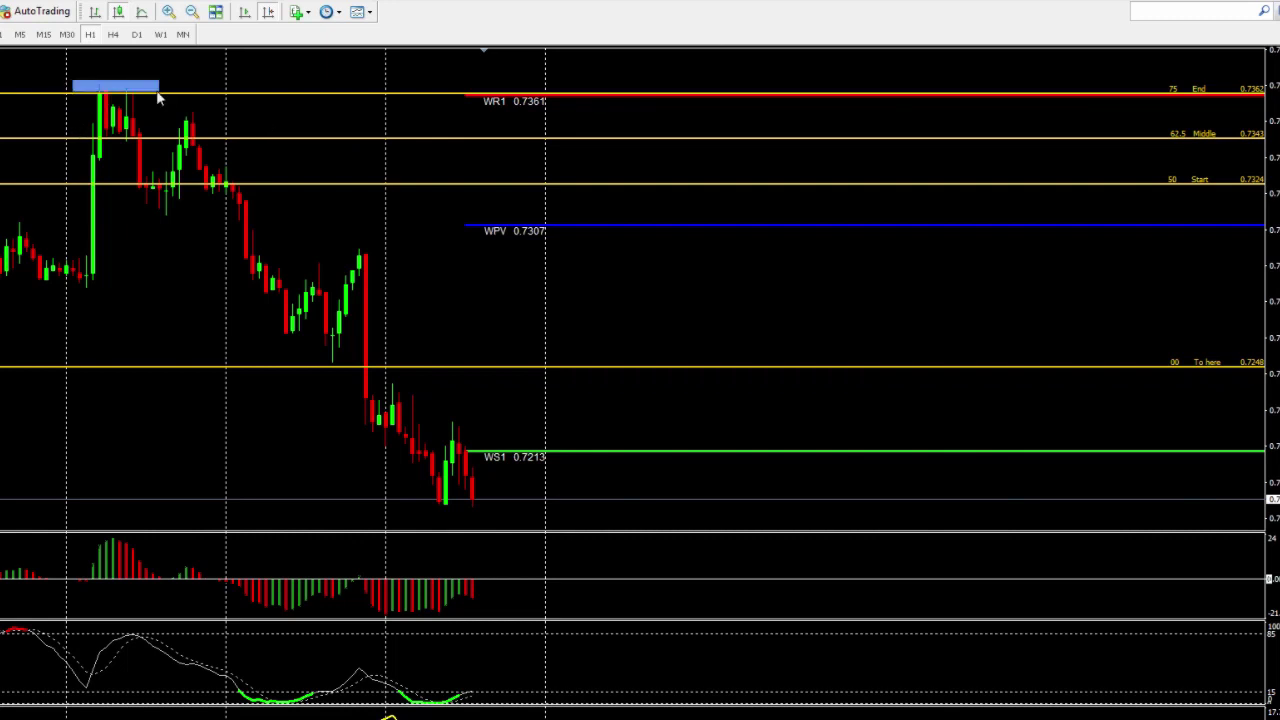
mouse_move(117, 117)
mouse_move(498, 113)
mouse_move(118, 545)
mouse_move(128, 640)
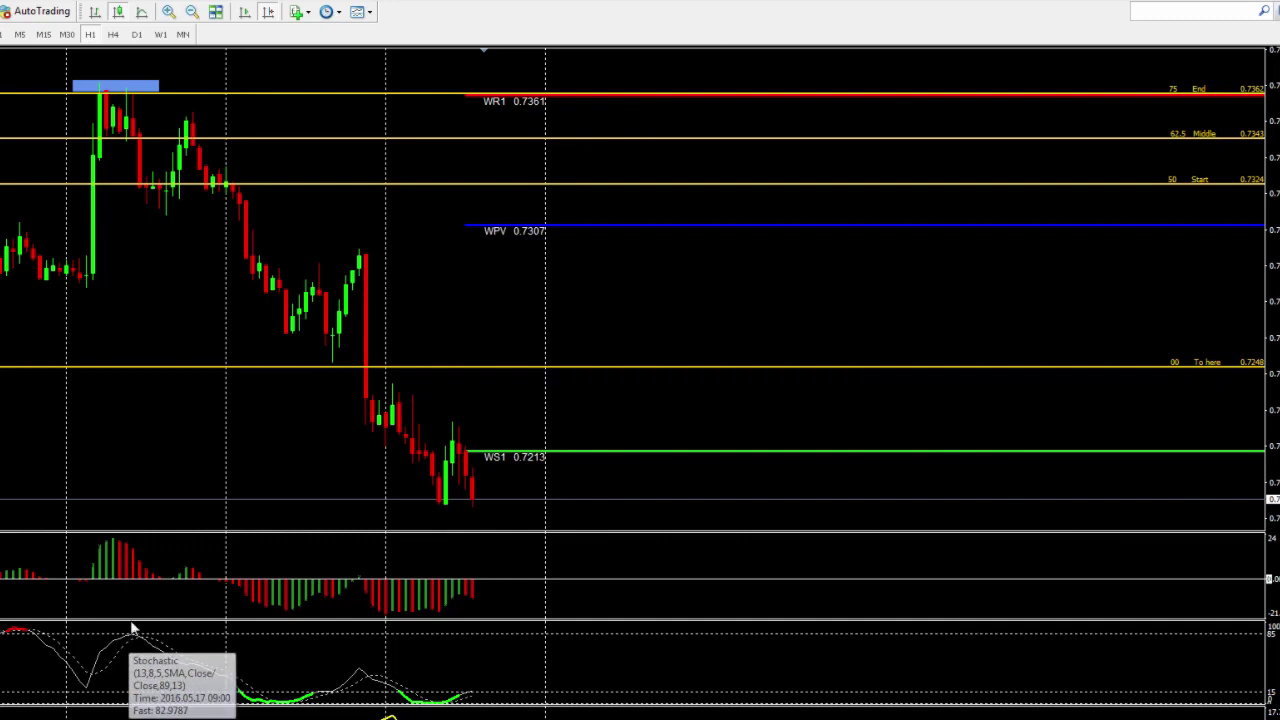
- Show the 30-minute timeframe with both the marked double top and the latest candles in view
left_click(67, 35)
left_click(67, 35)
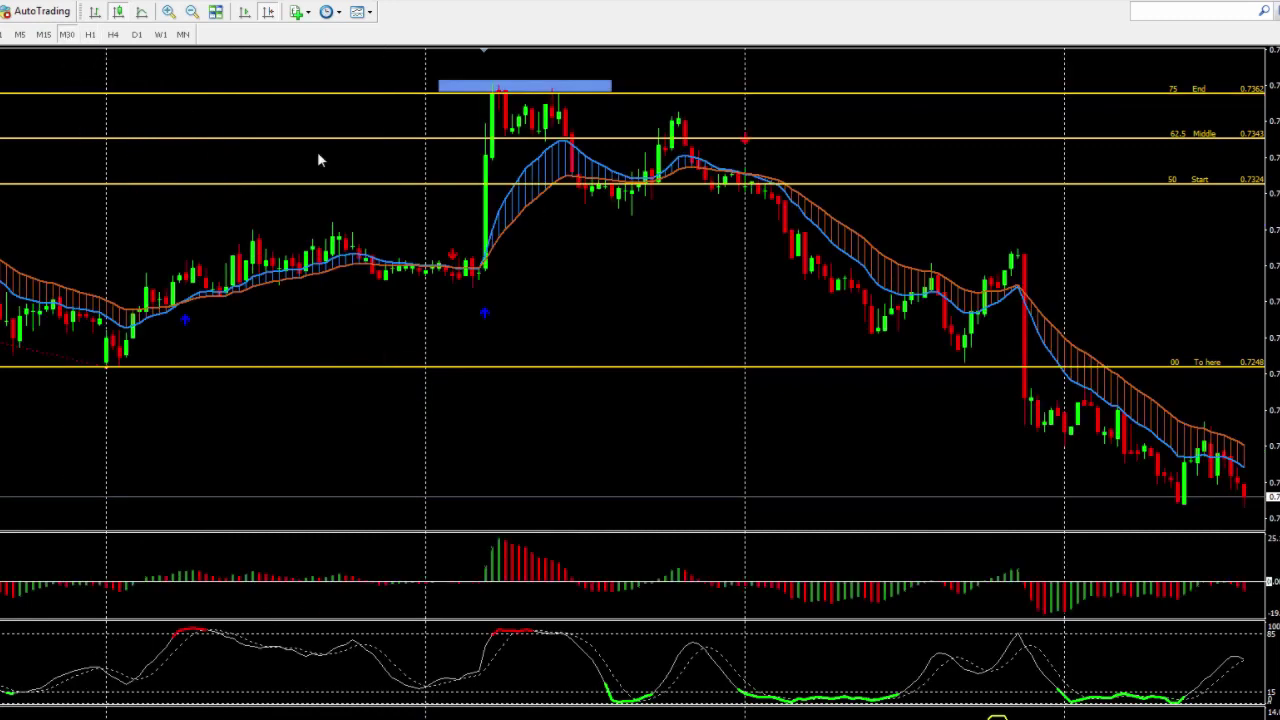
scroll(317, 151, "down", 1)
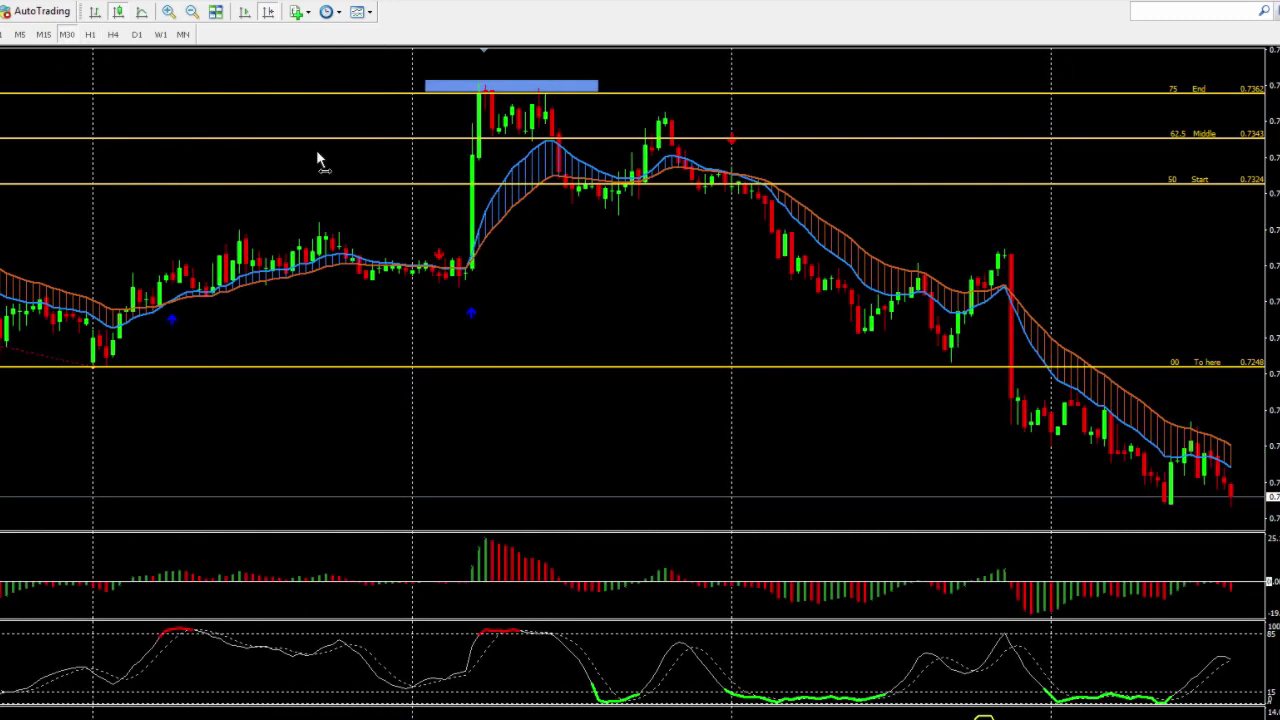
left_click_drag(317, 152, 214, 159)
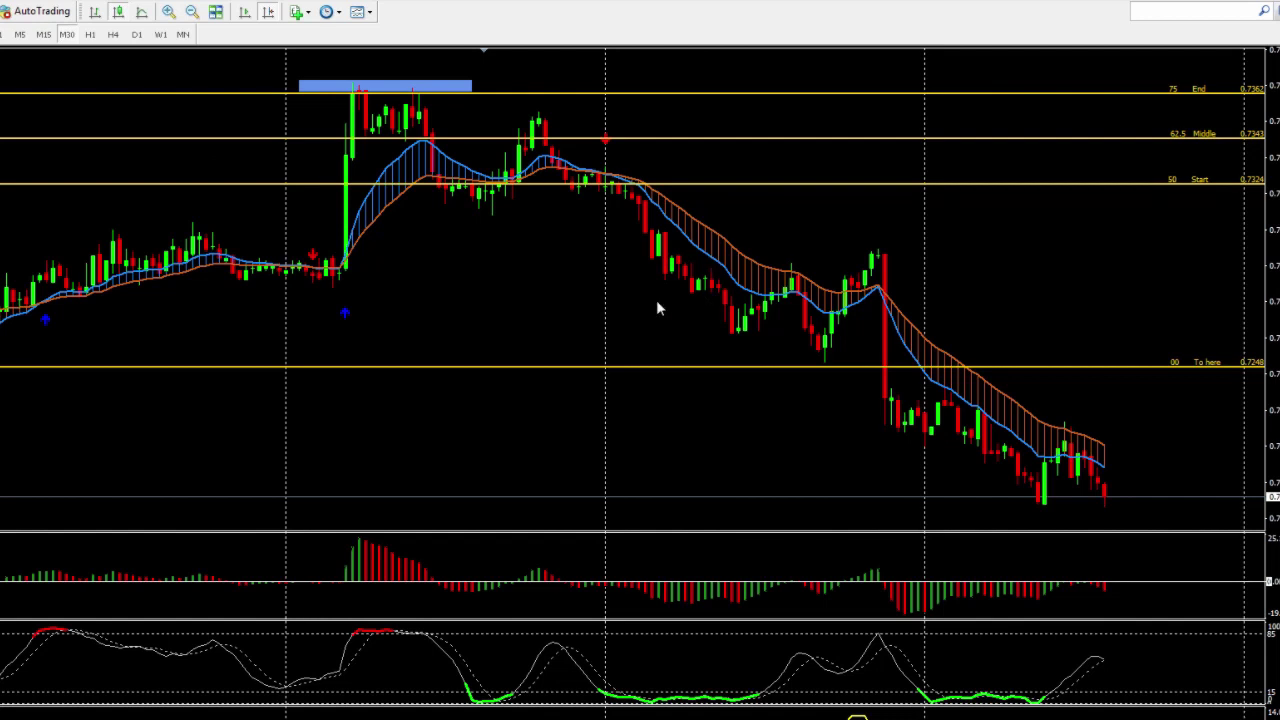
scroll(657, 308, "down", 1)
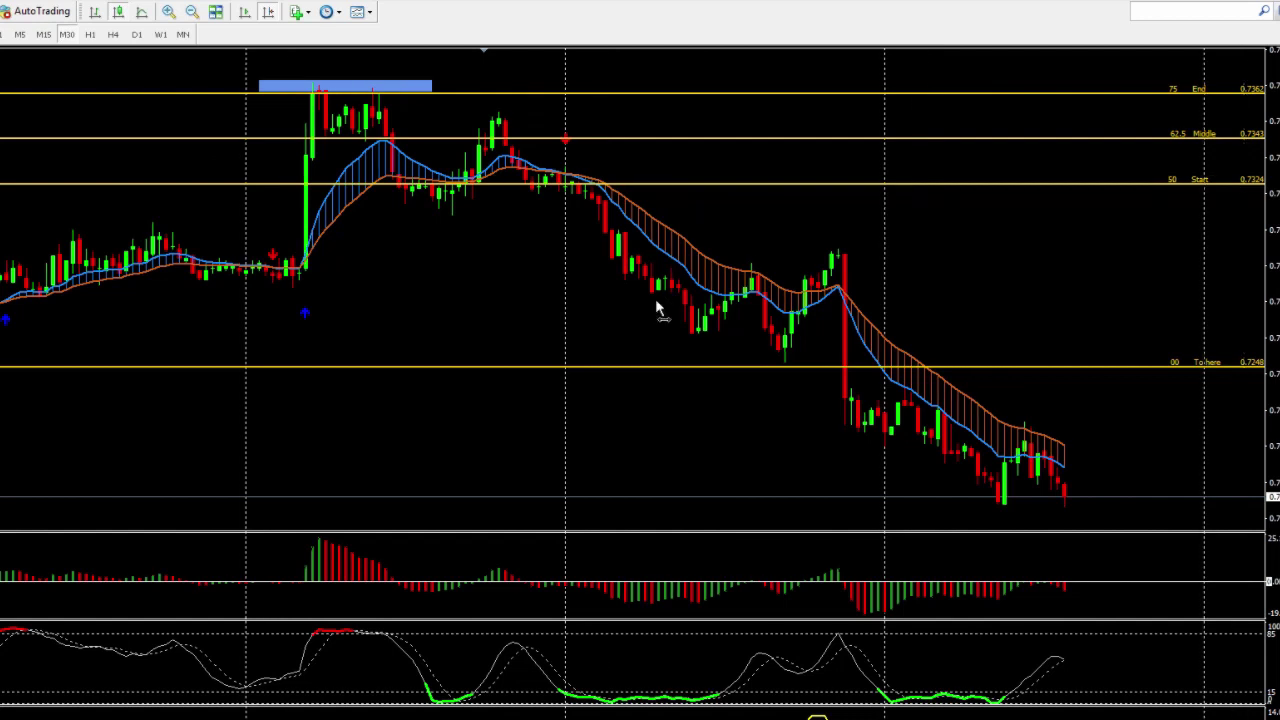
scroll(657, 308, "down", 1)
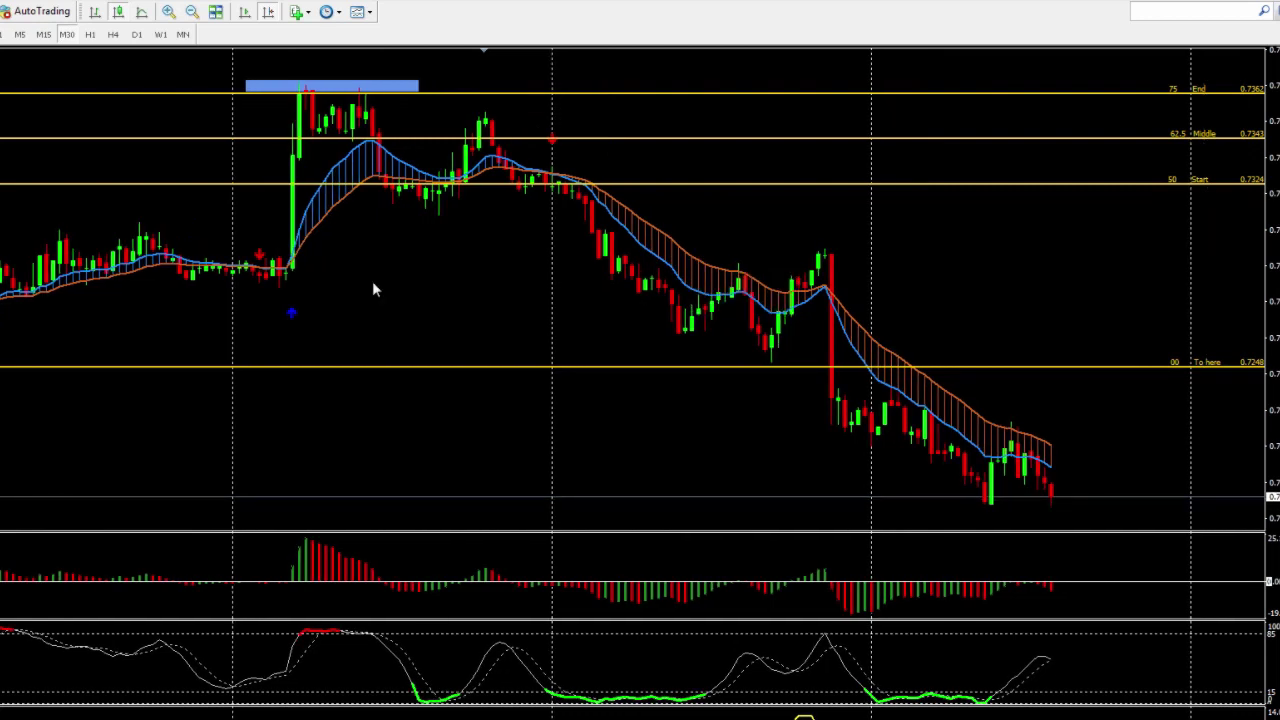
- Review the AlertOn input of the iEAS 30 Crossover Alert indicator
mouse_move(292, 317)
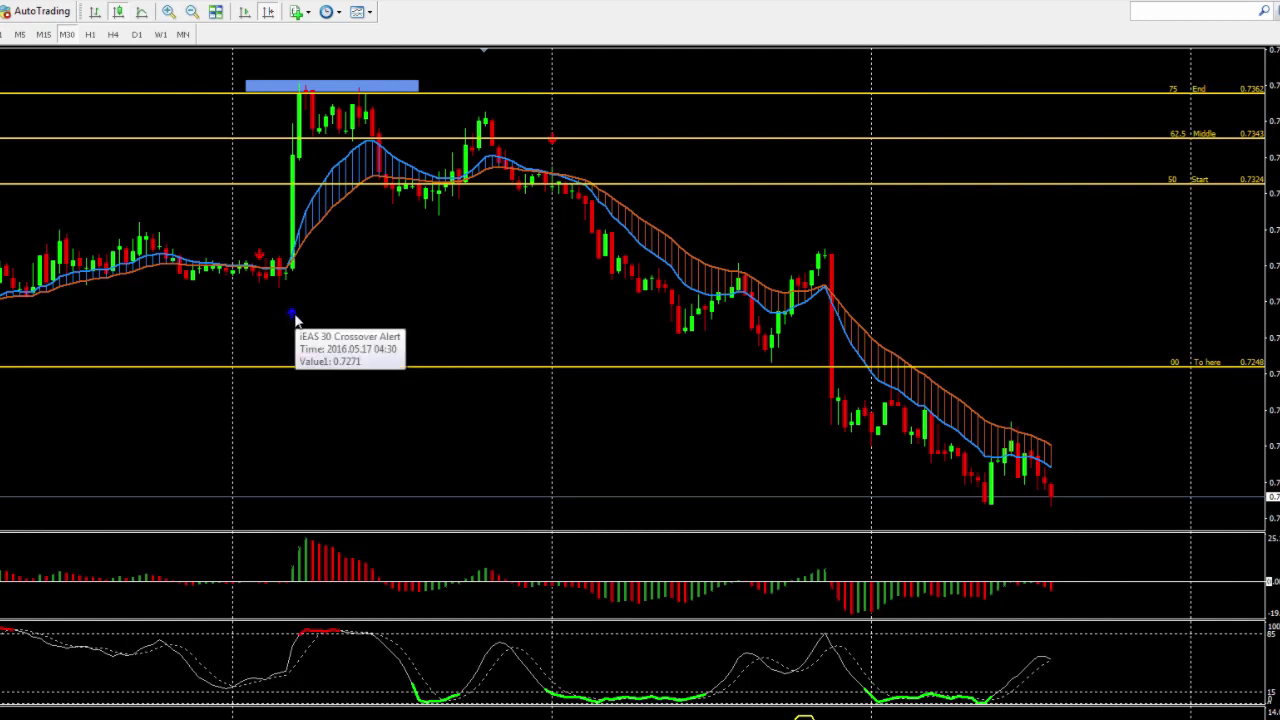
right_click(292, 315)
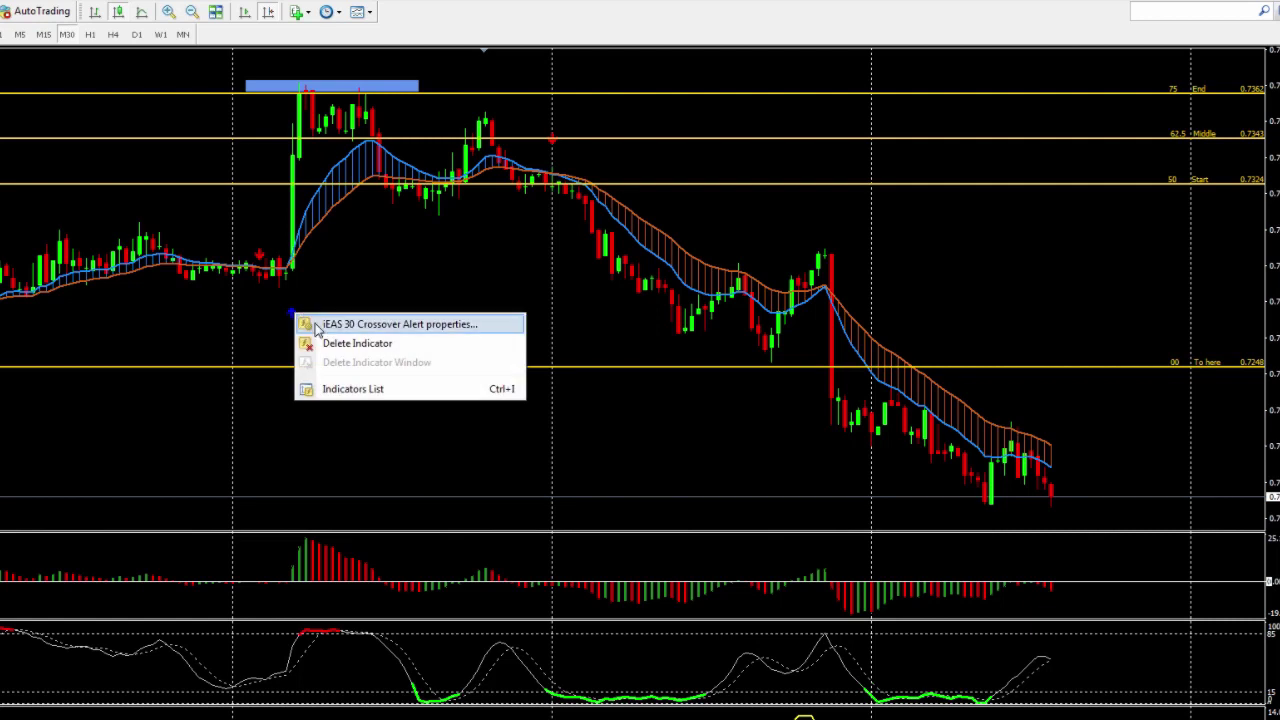
left_click(321, 326)
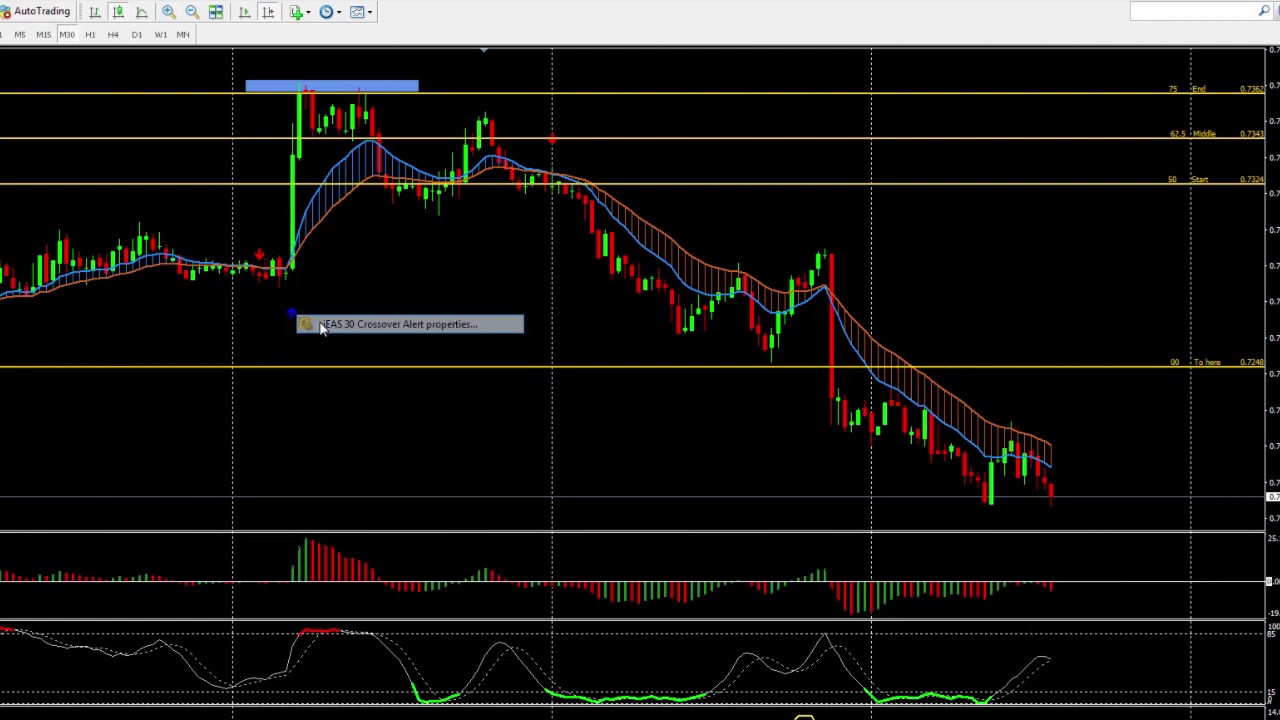
left_click(282, 287)
left_click(180, 287)
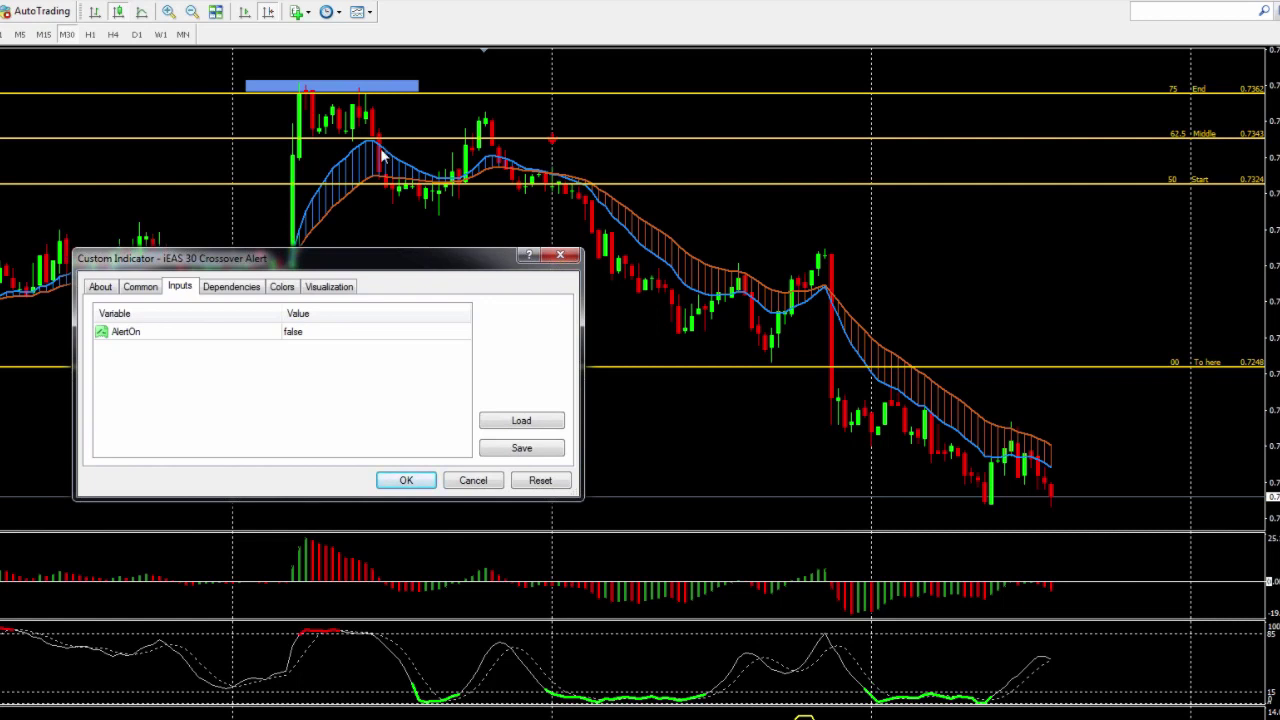
double_click(423, 335)
left_click(409, 480)
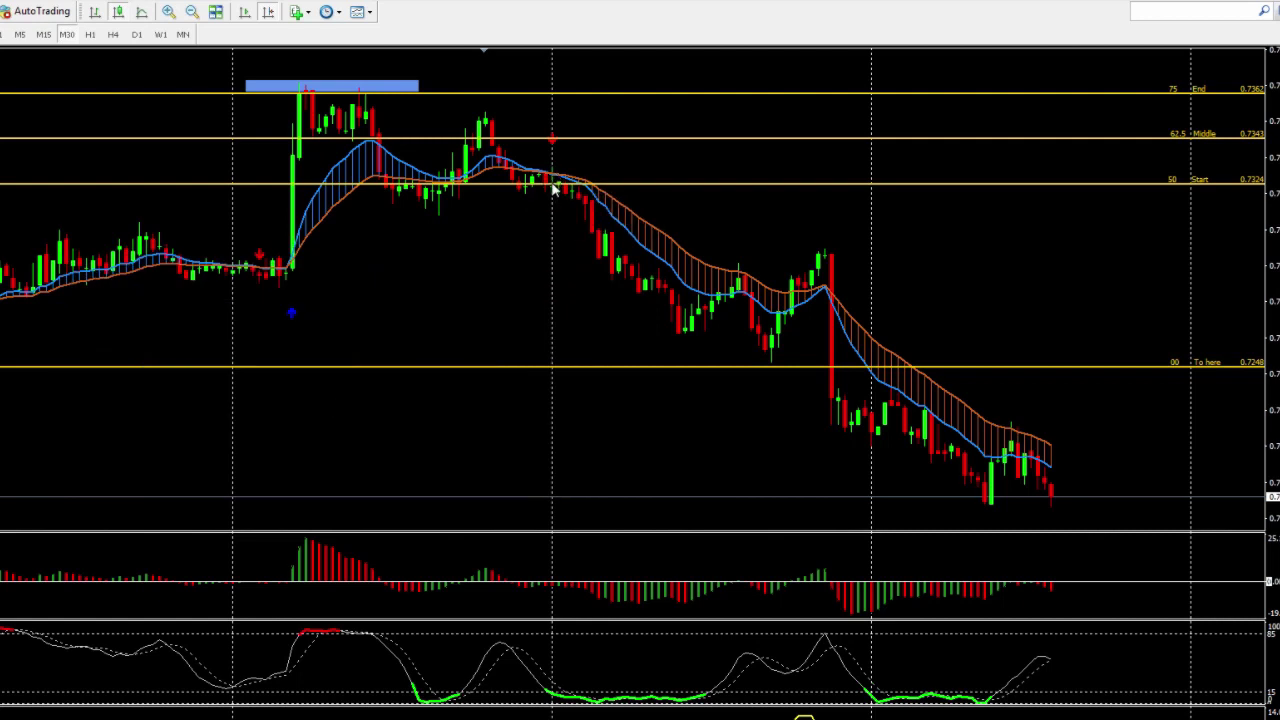
- Return to the 4-hour timeframe and mark the swing low at the 00 retracement line with a small blue rectangle
mouse_move(552, 190)
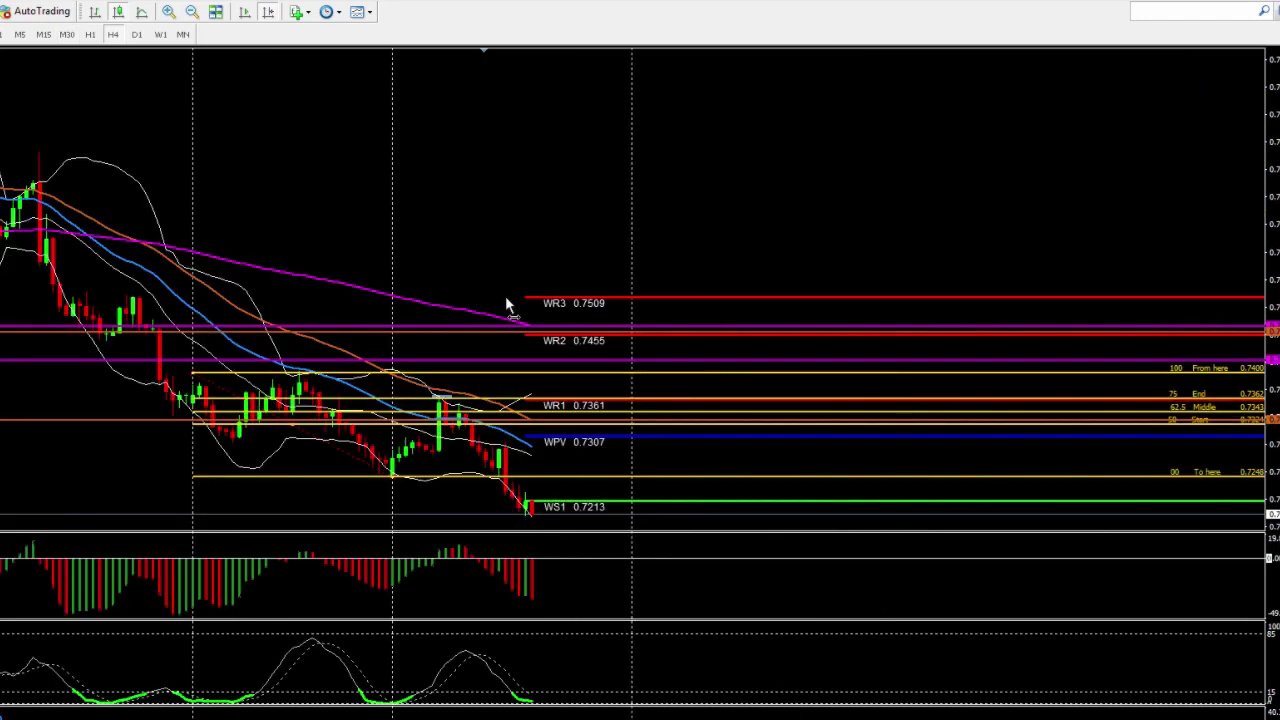
scroll(460, 360, "down", 1)
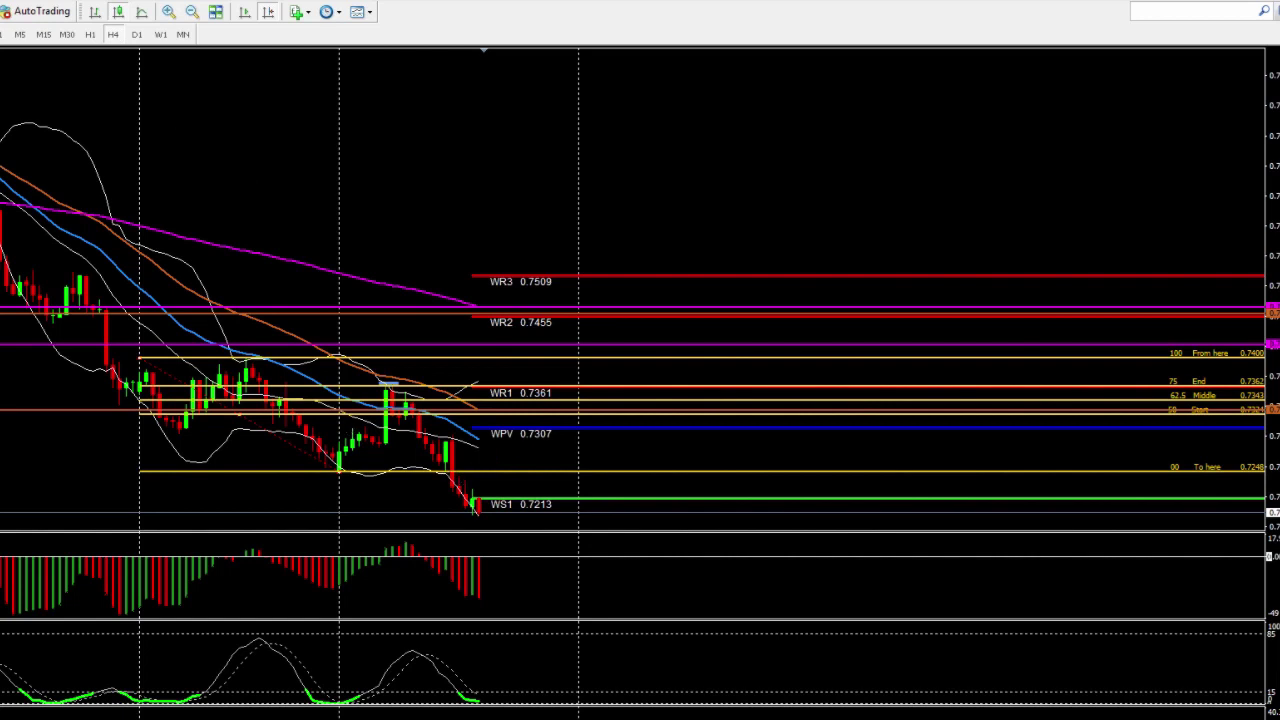
left_click_drag(326, 468, 350, 477)
middle_click(460, 432)
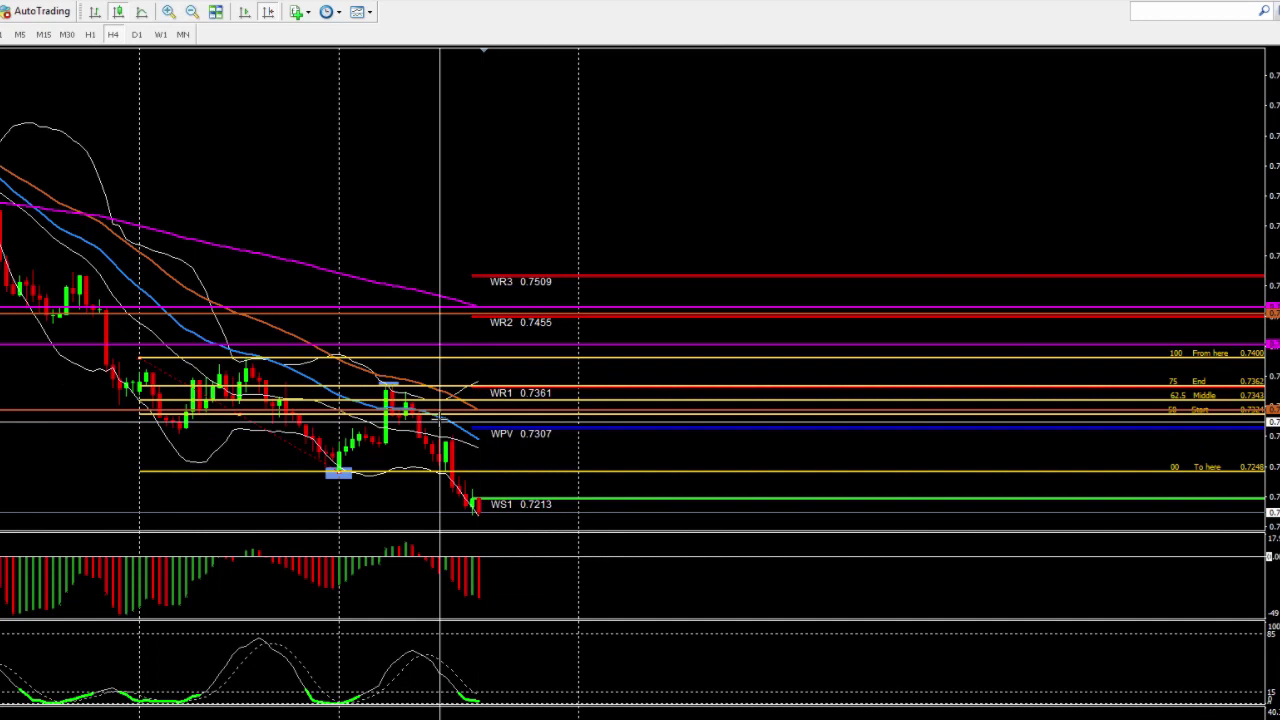
middle_click(432, 414)
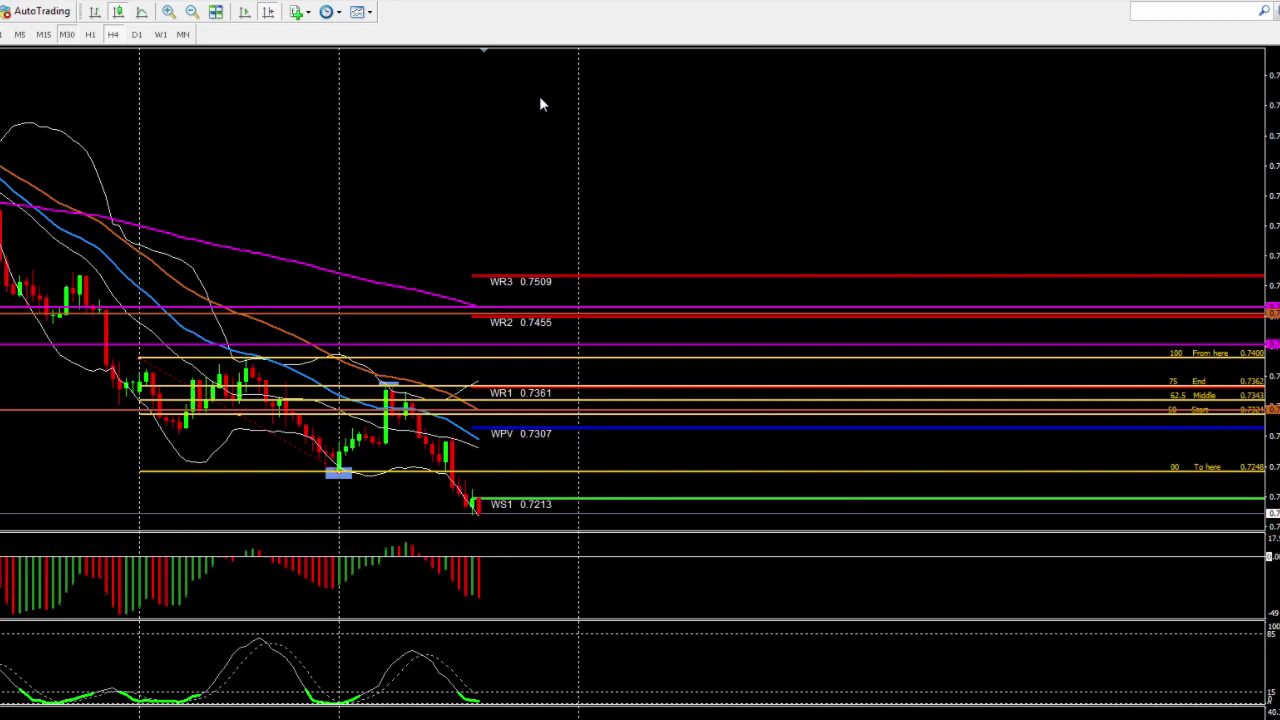
- Go back to the 30-minute chart and mark the lower high following the double top with a blue rectangle
key("ctrl+F6")
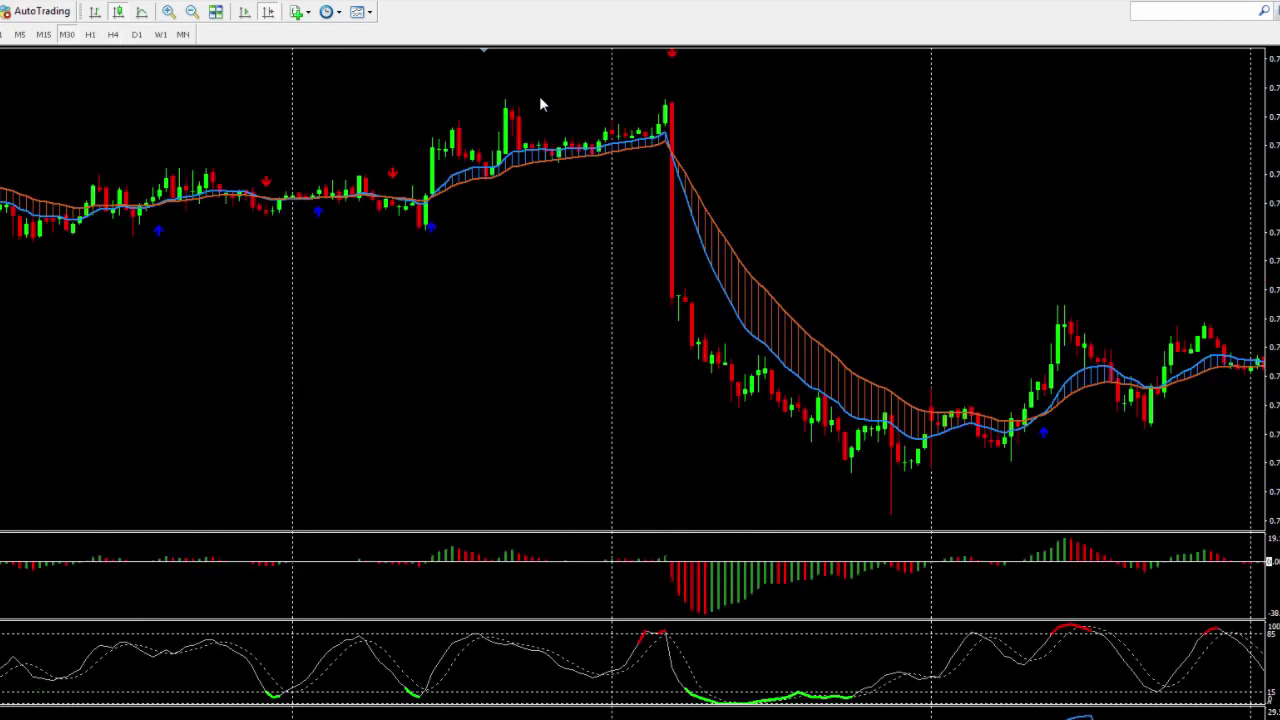
key("ctrl+F6")
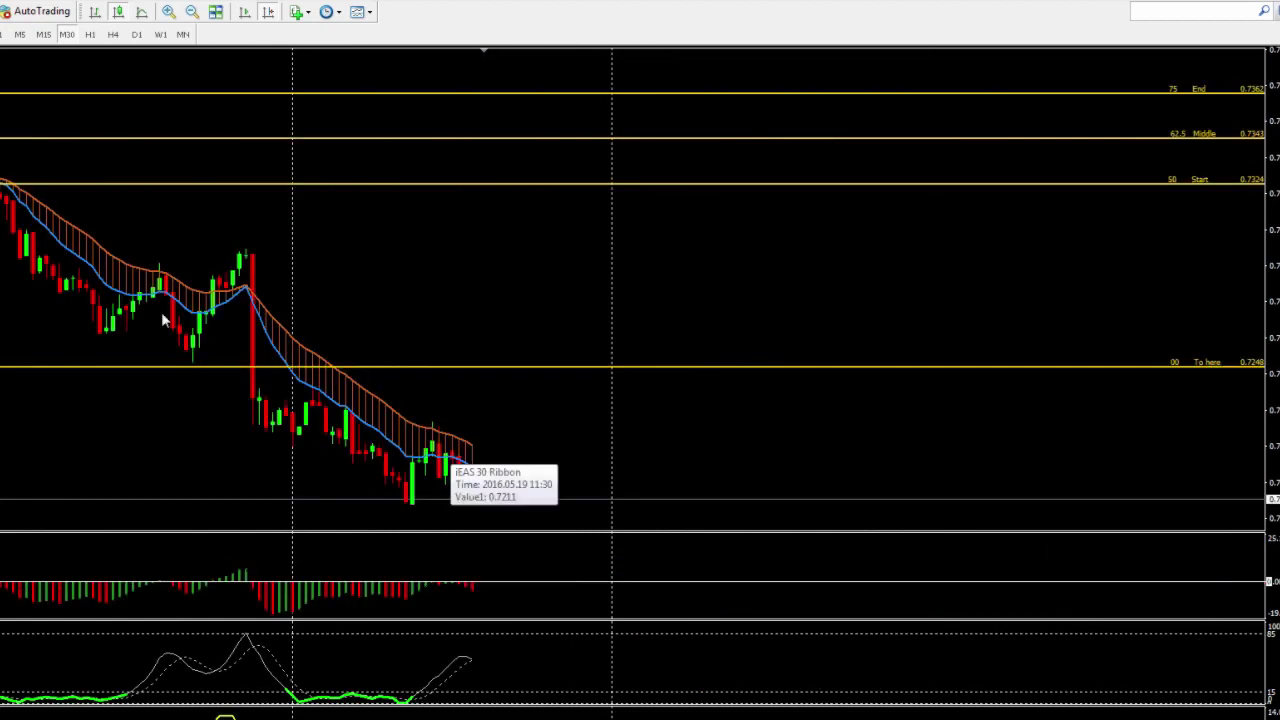
mouse_move(127, 317)
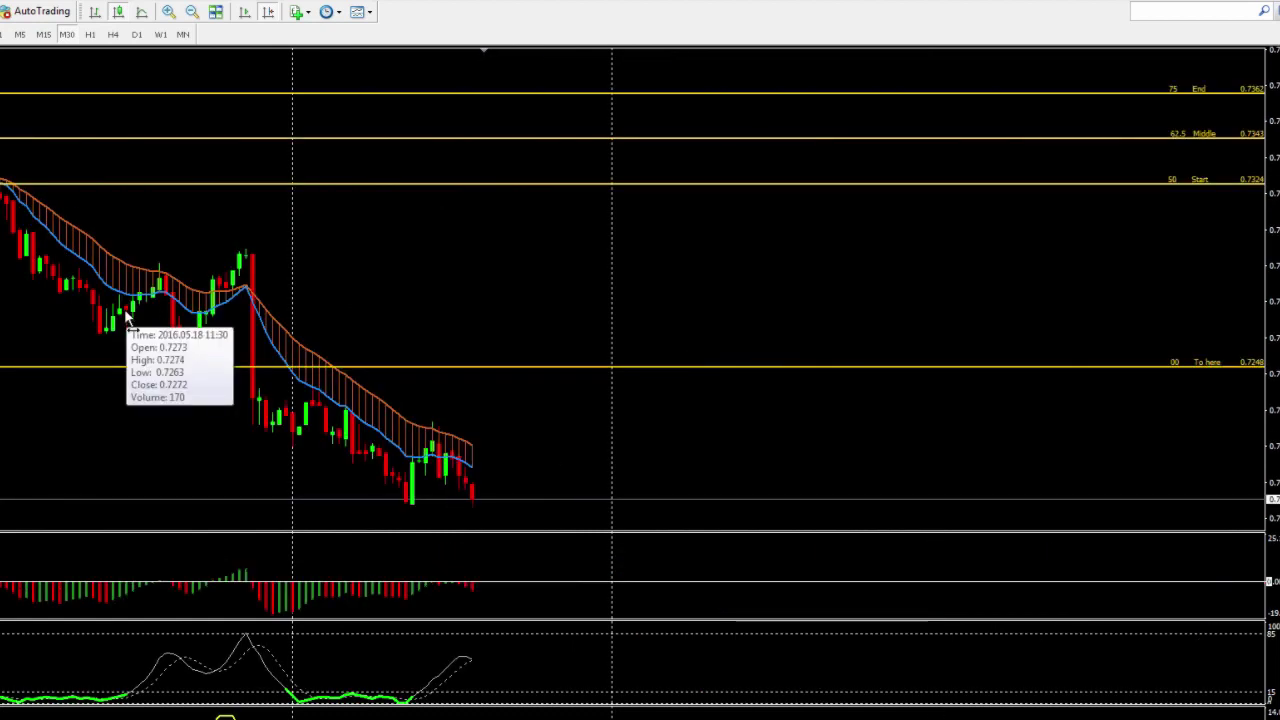
left_click_drag(127, 317, 448, 328)
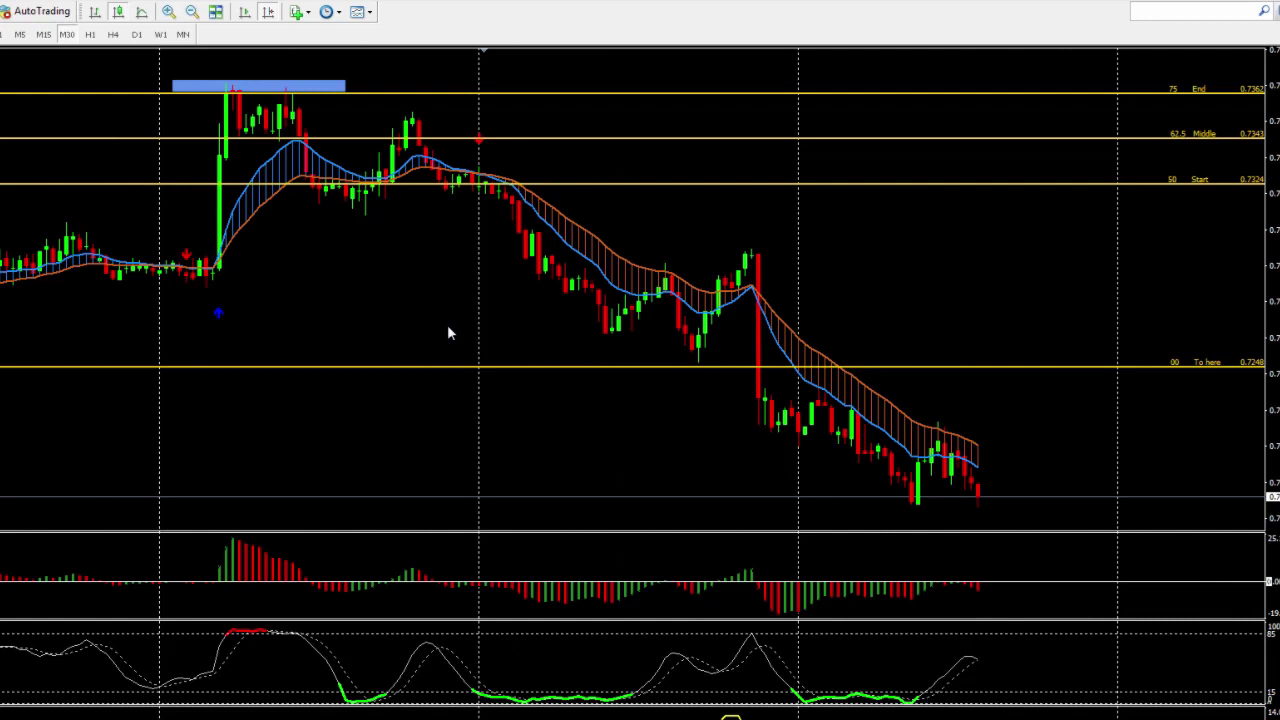
mouse_move(481, 180)
left_click_drag(398, 89, 445, 103)
- Measure the fall from the candle beneath the red crossover arrow down to the latest low on the 30-minute chart
middle_click(263, 112)
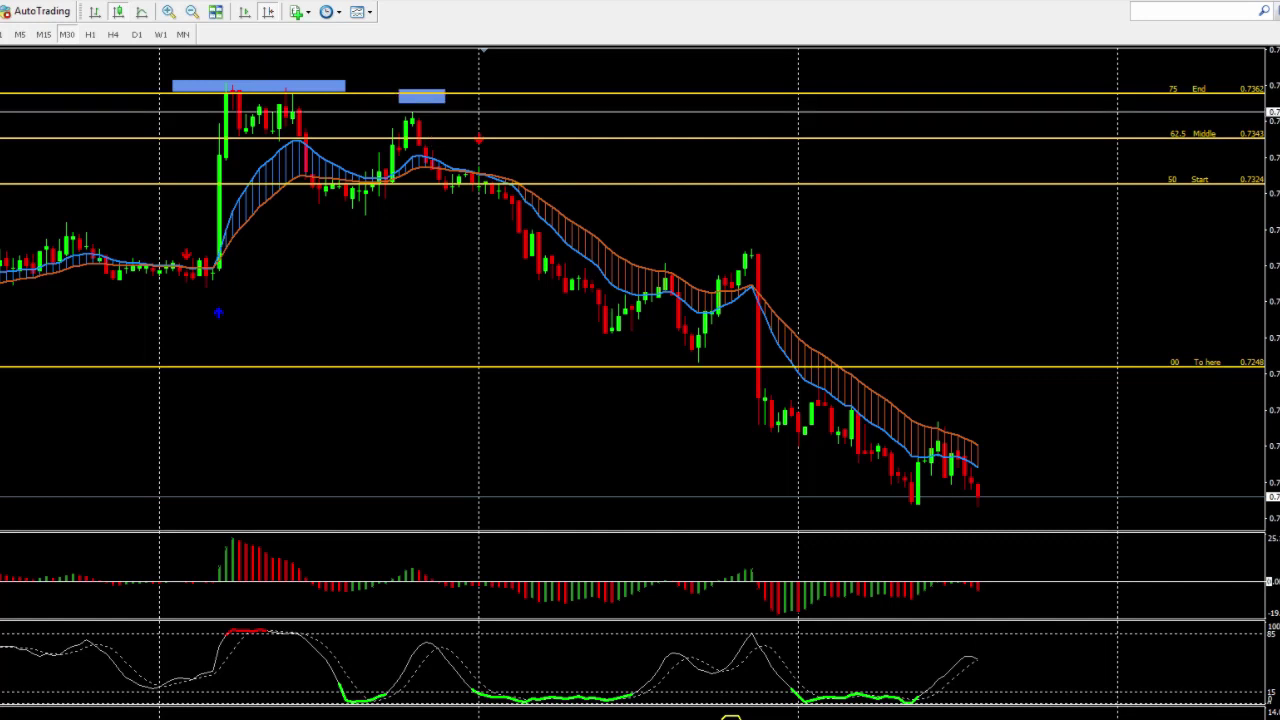
left_click_drag(482, 179, 920, 505)
mouse_move(811, 405)
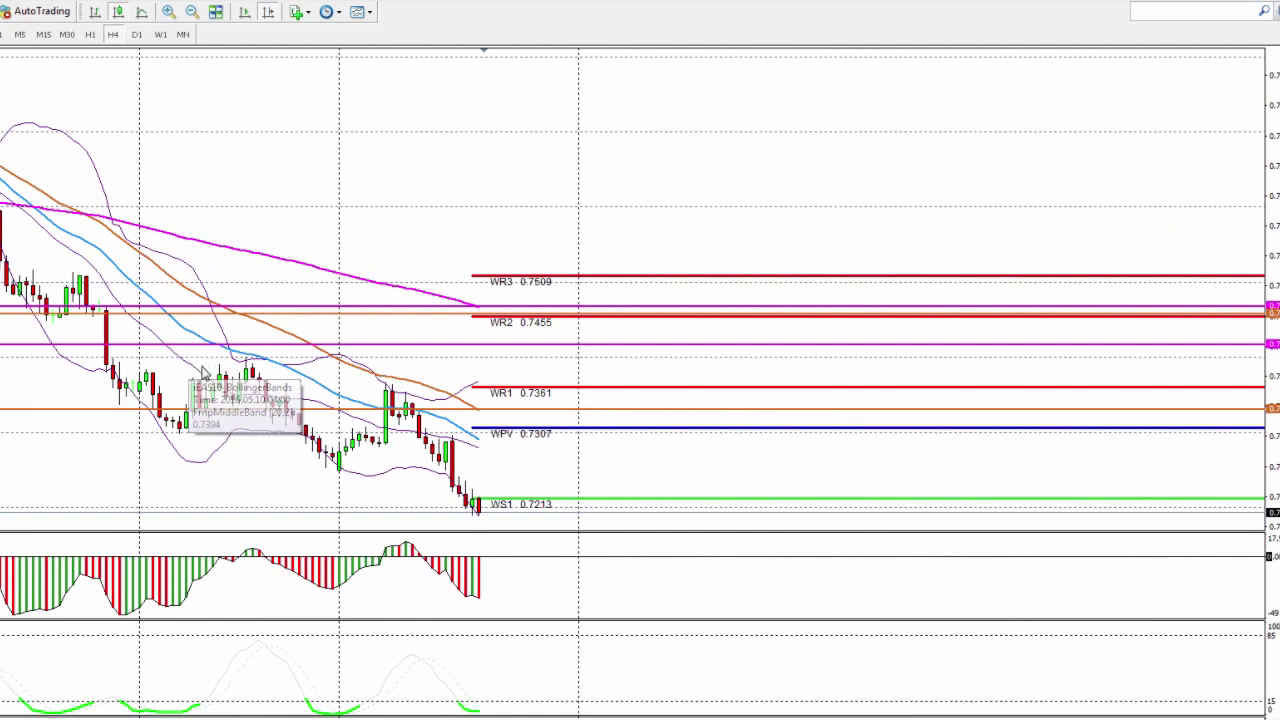
- Place a Fibonacci retracement from the recent swing high below 0.7455 down to the latest low on the white-background 4-hour chart
mouse_move(250, 357)
left_mouse_down()
mouse_move(523, 550)
mouse_move(492, 514)
left_mouse_up()
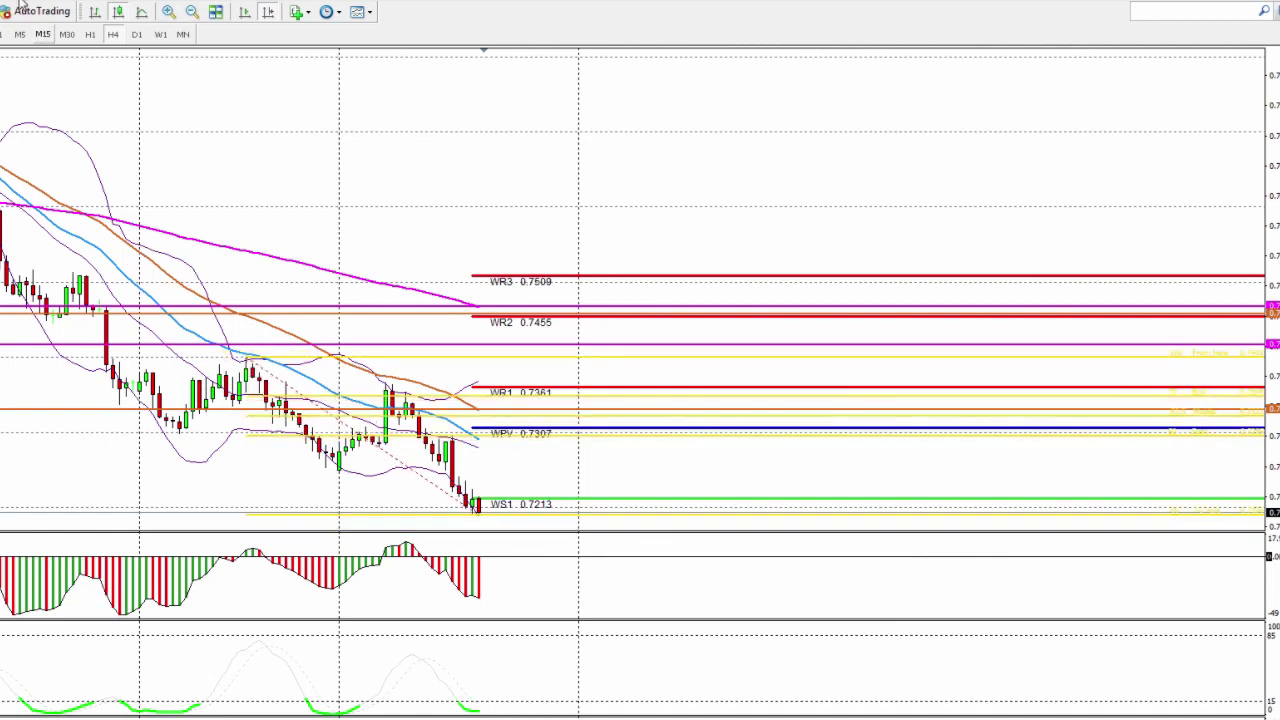
left_click_drag(372, 367, 472, 418)
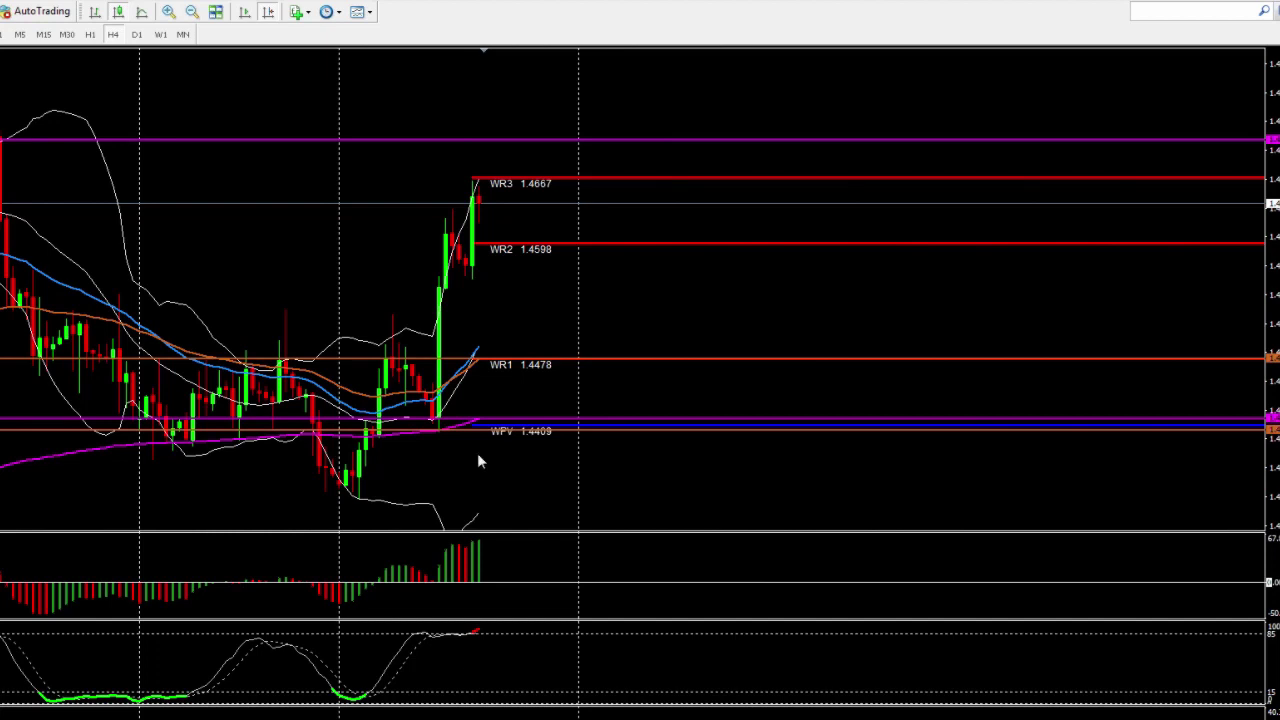
- Mark the previous swing high at the magenta moving average on the daily chart with a blue rectangle
mouse_move(478, 204)
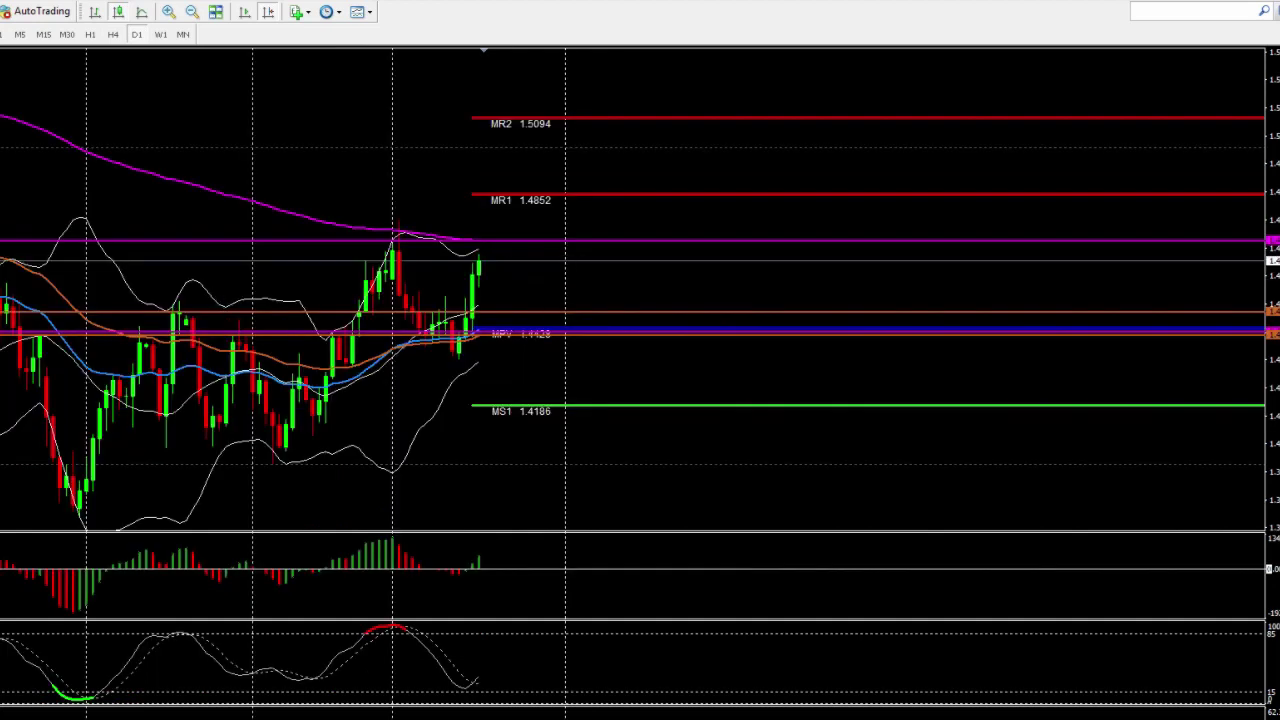
left_click_drag(366, 229, 411, 245)
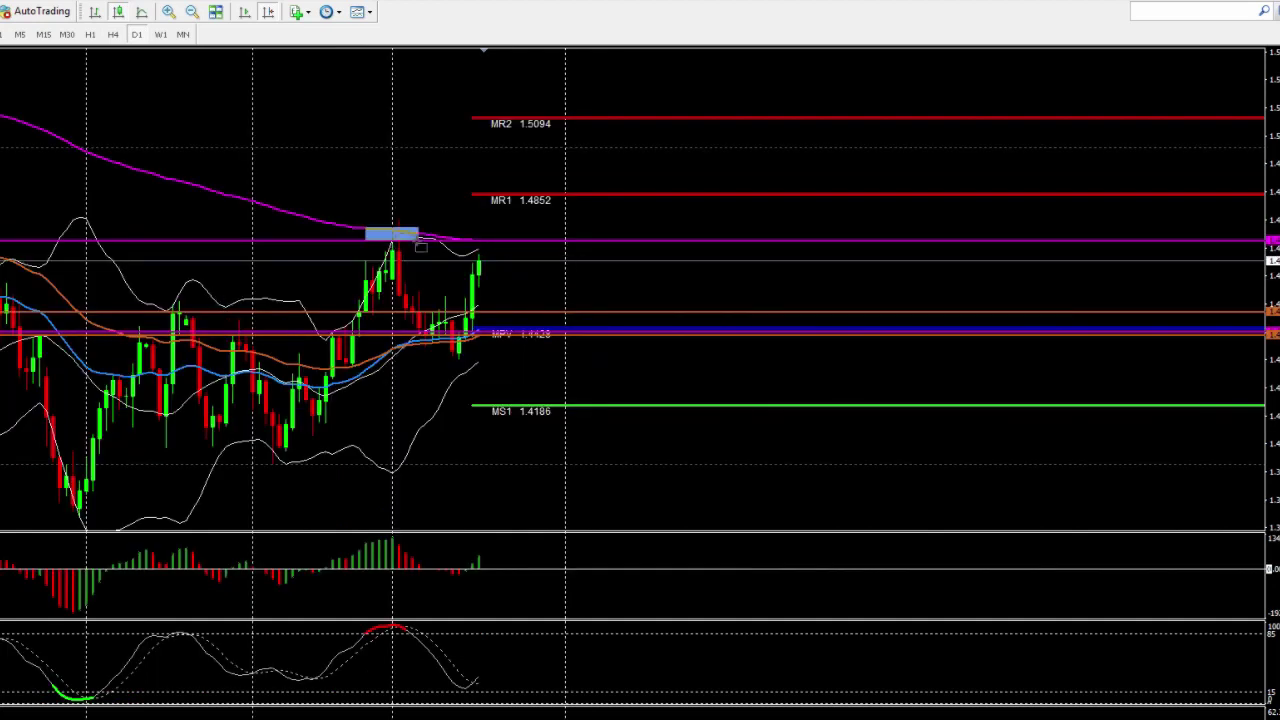
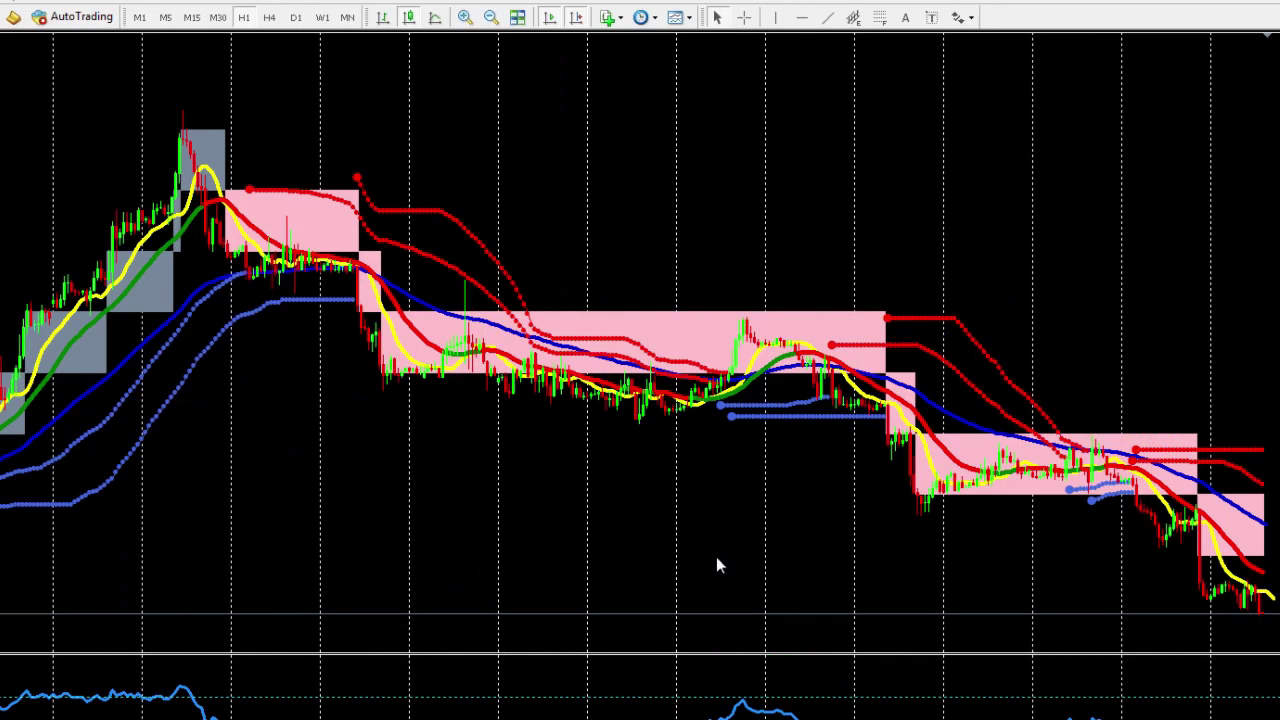
- Measure the 1-hour fall from the candles below the main peak to the recent lows, and the preceding rise up towards that peak
middle_click(209, 250)
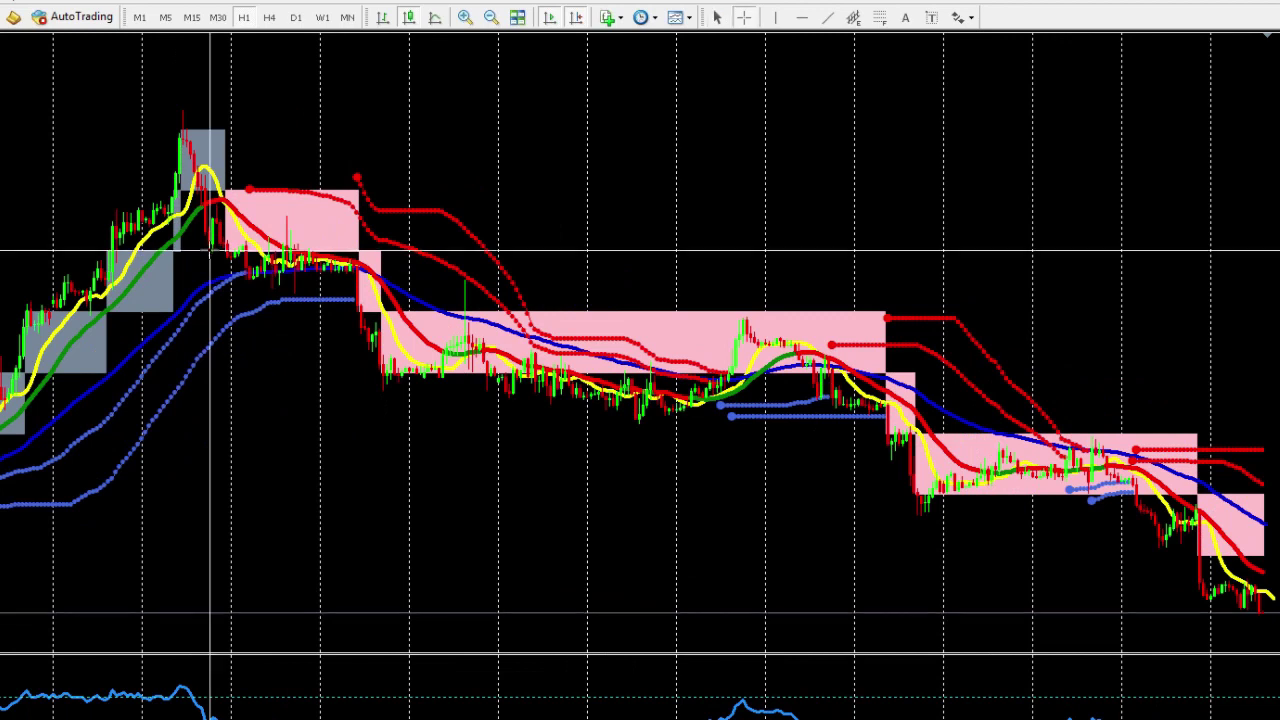
left_click_drag(209, 250, 1197, 566)
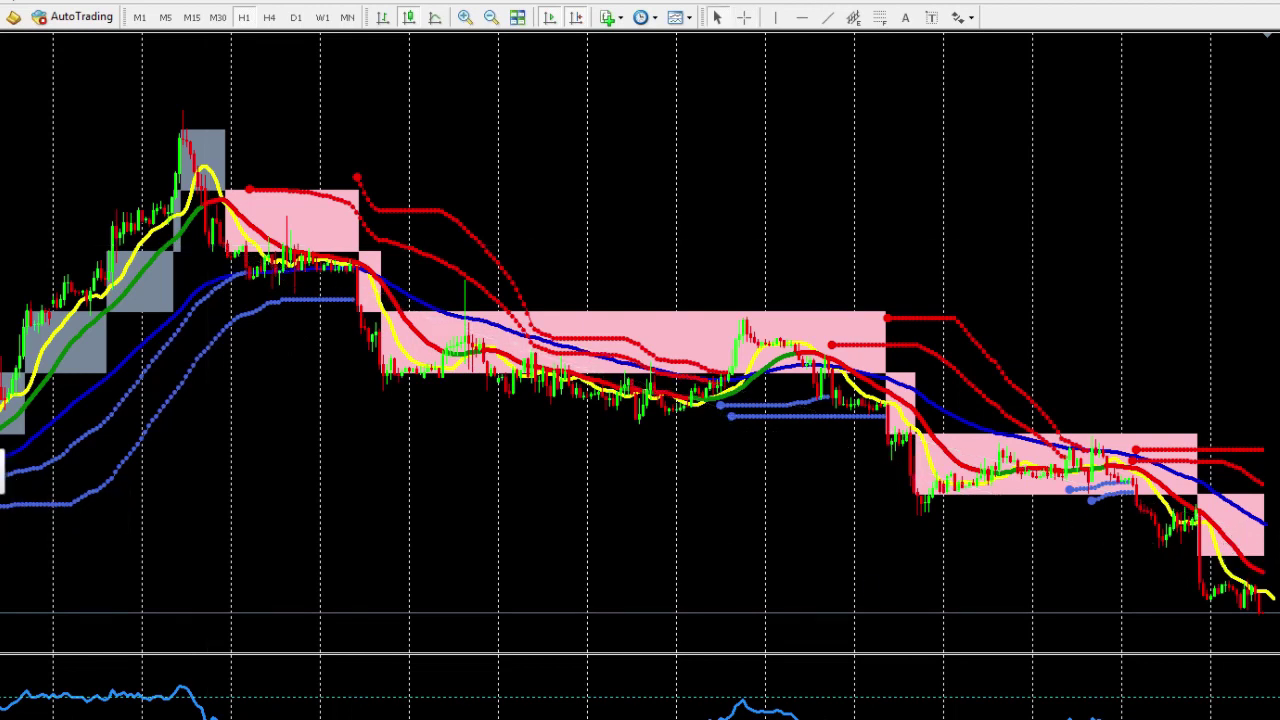
middle_click(2, 437)
left_click_drag(2, 437, 174, 138)
- Examine the earlier rises and falls on the 1-hour Renko chart before the main peak and return to the latest candles
scroll(526, 497, "up", 3)
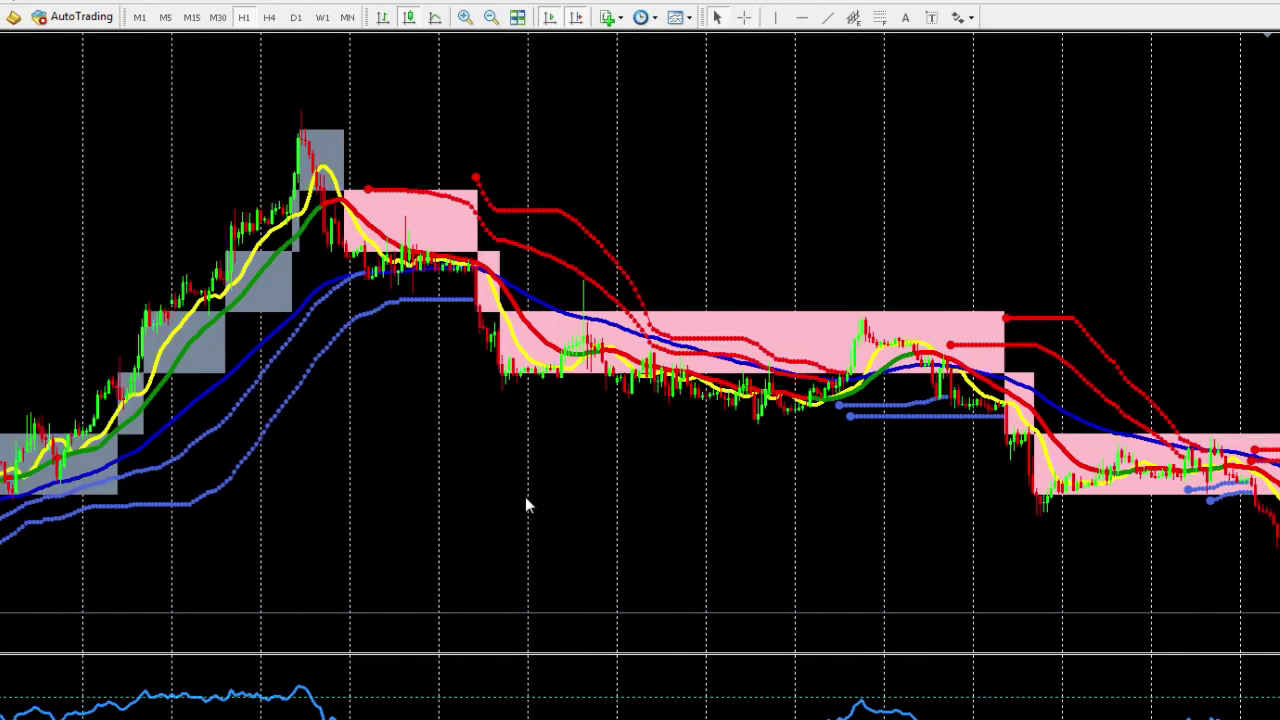
scroll(526, 497, "up", 6)
scroll(526, 497, "up", 12)
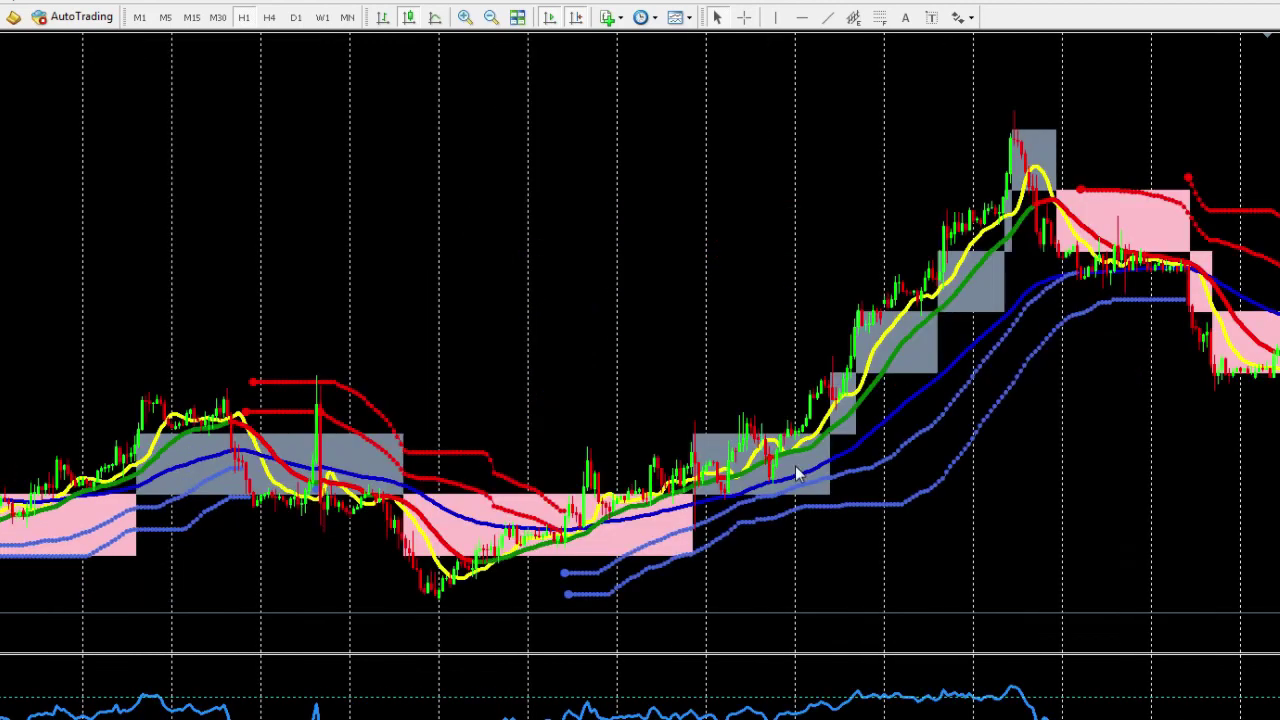
scroll(797, 474, "up", 6)
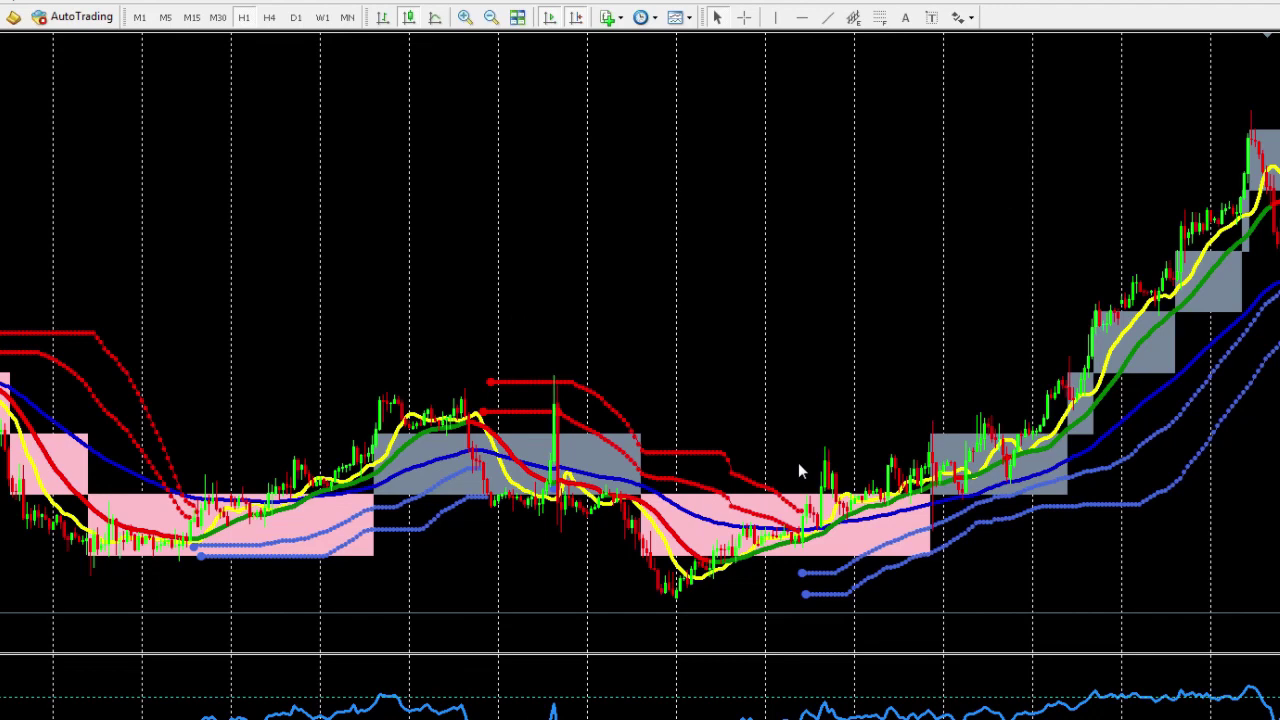
scroll(798, 464, "up", 6)
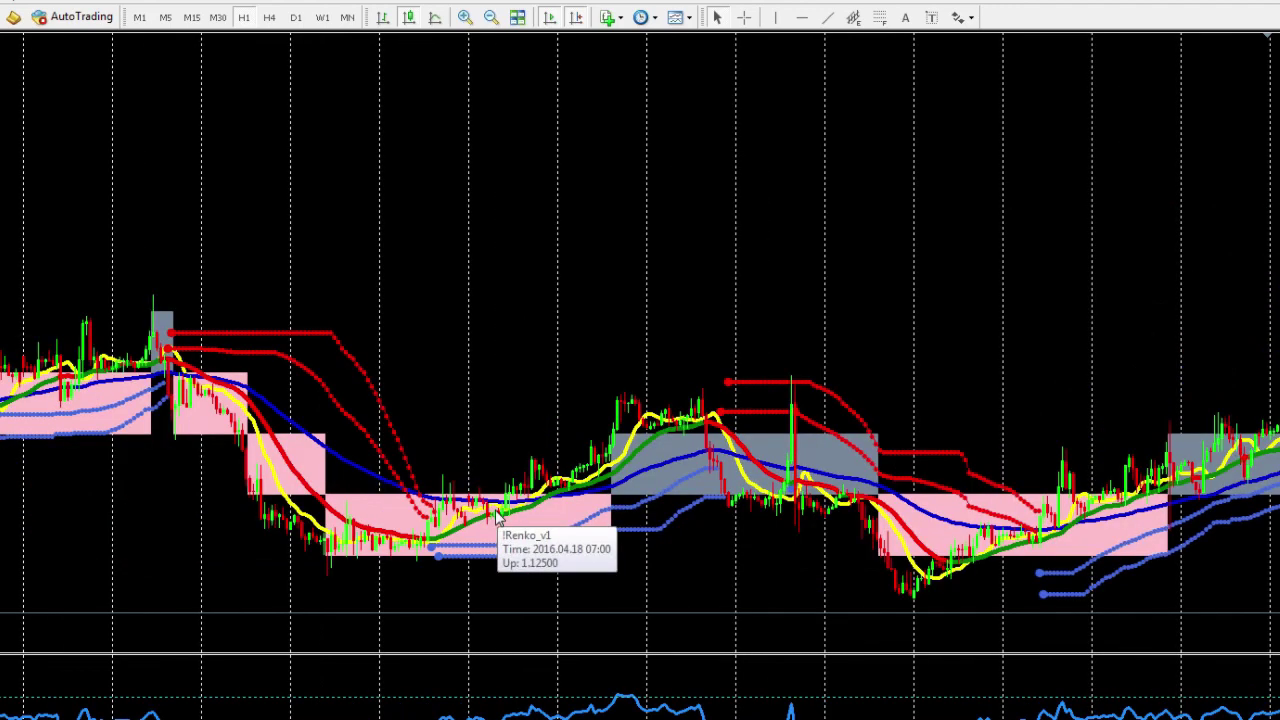
scroll(497, 513, "up", 6)
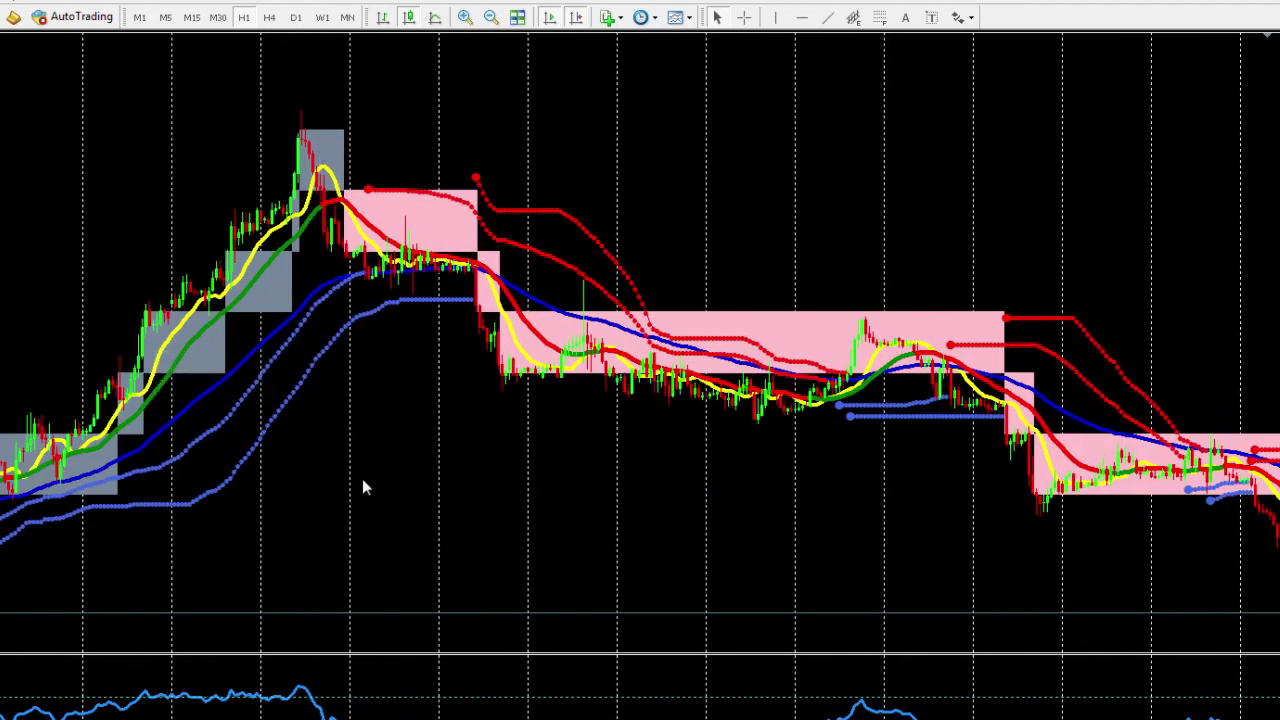
scroll(366, 520, "down", 3)
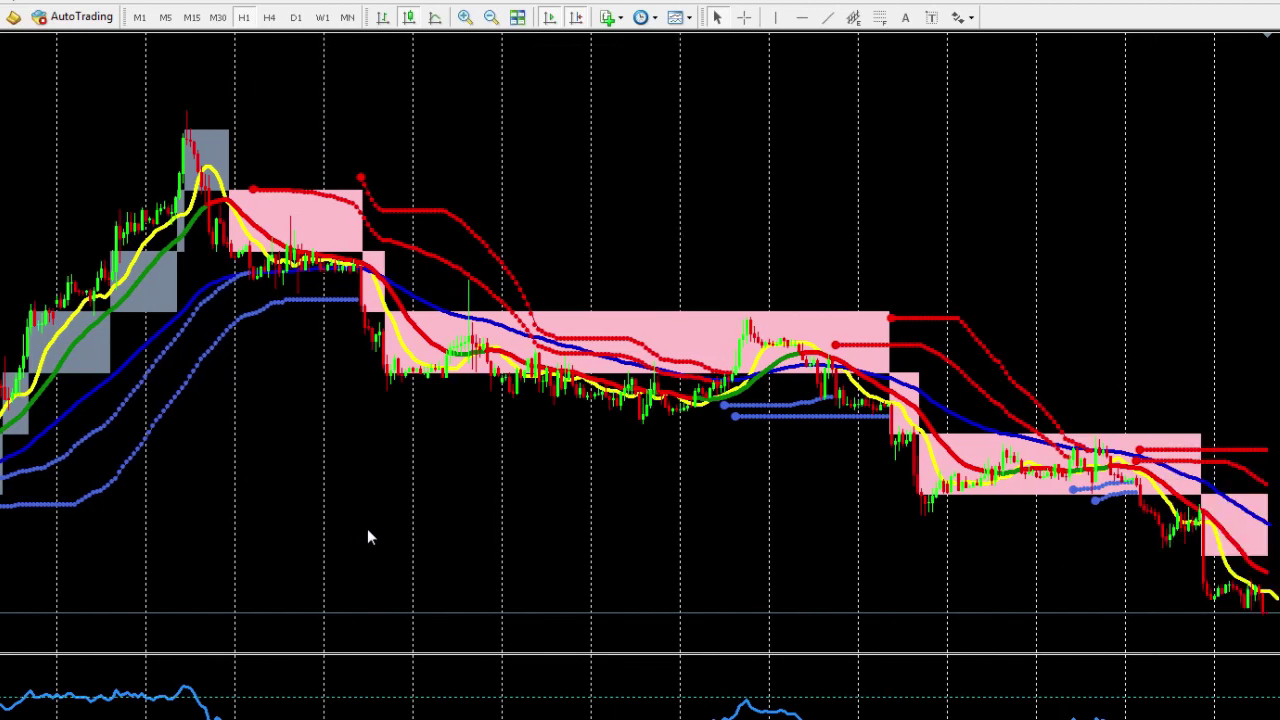
scroll(800, 570, "down", 1)
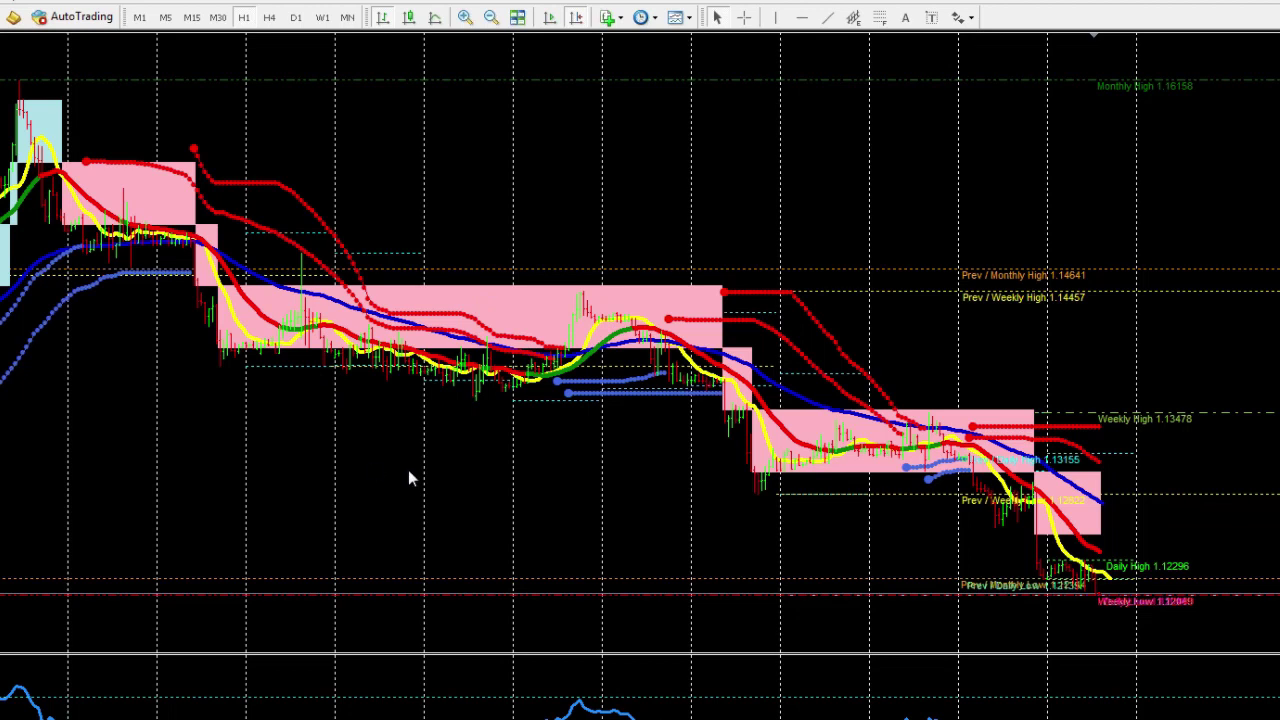
- Measure the drop from the breakdown below the long pink Renko box, and the short distance from there back up, on the chart with weekly and monthly levels
middle_click(704, 420)
left_click_drag(723, 401, 881, 560)
middle_click(706, 403)
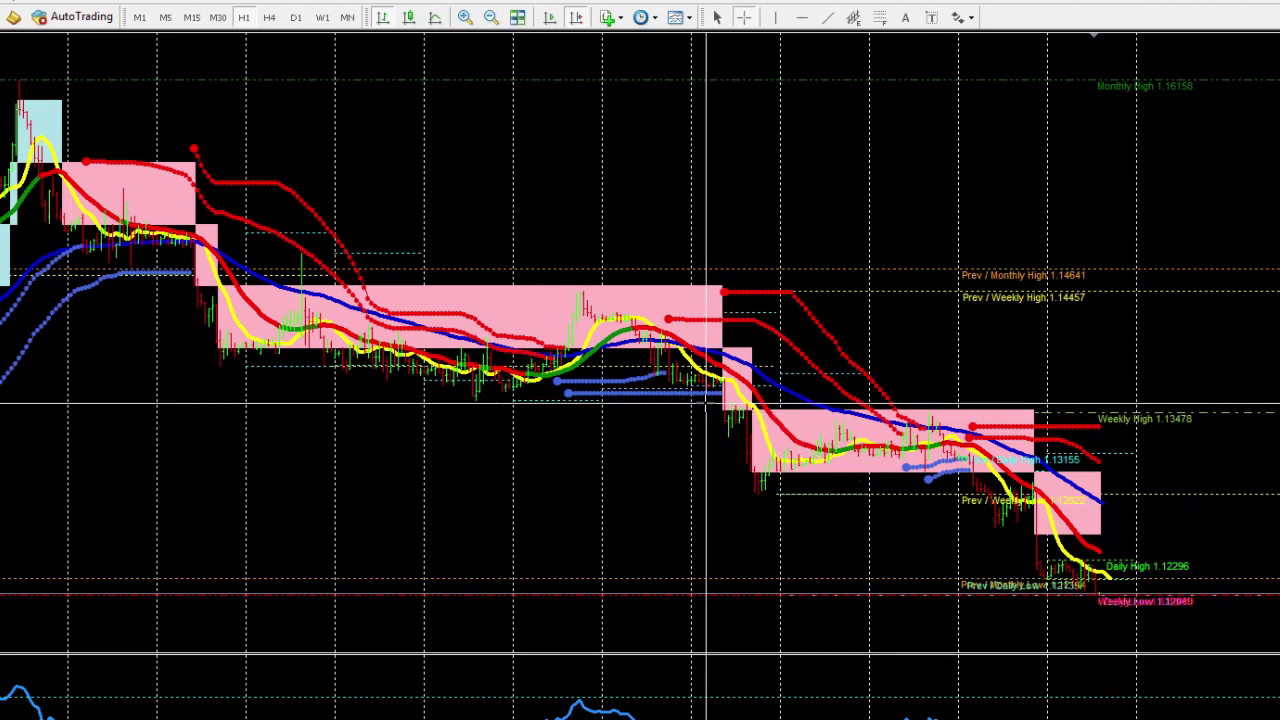
left_click_drag(706, 401, 730, 372)
mouse_move(728, 374)
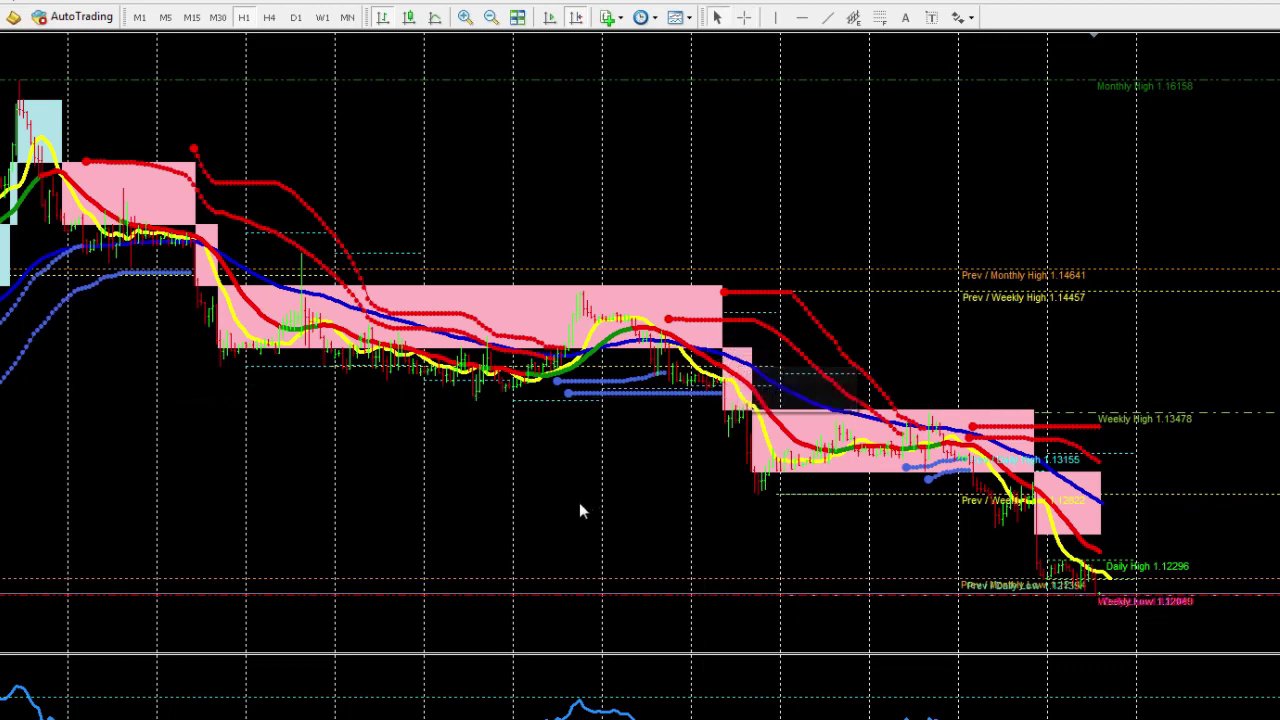
- Measure the fall from the sharp breakdown at the end of the long grey Renko box down to the lows of the following pink boxes
scroll(579, 510, "up", 3)
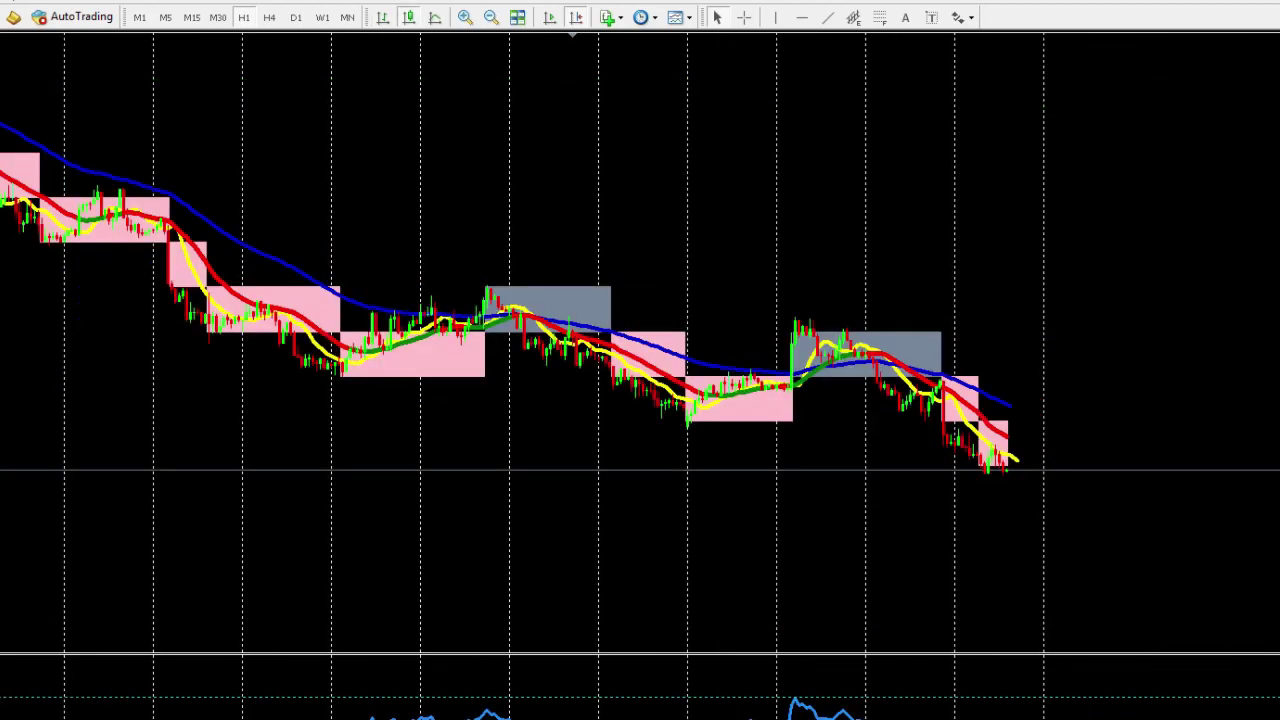
scroll(830, 620, "up", 5)
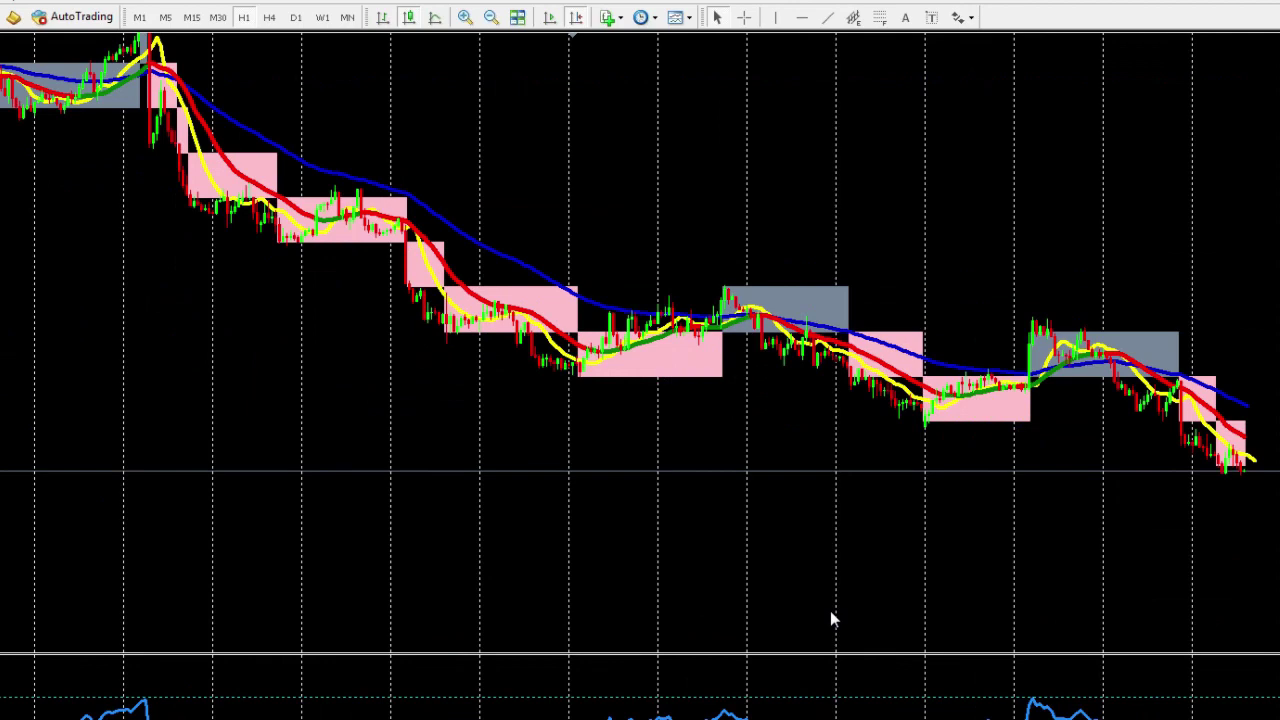
scroll(830, 620, "up", 5)
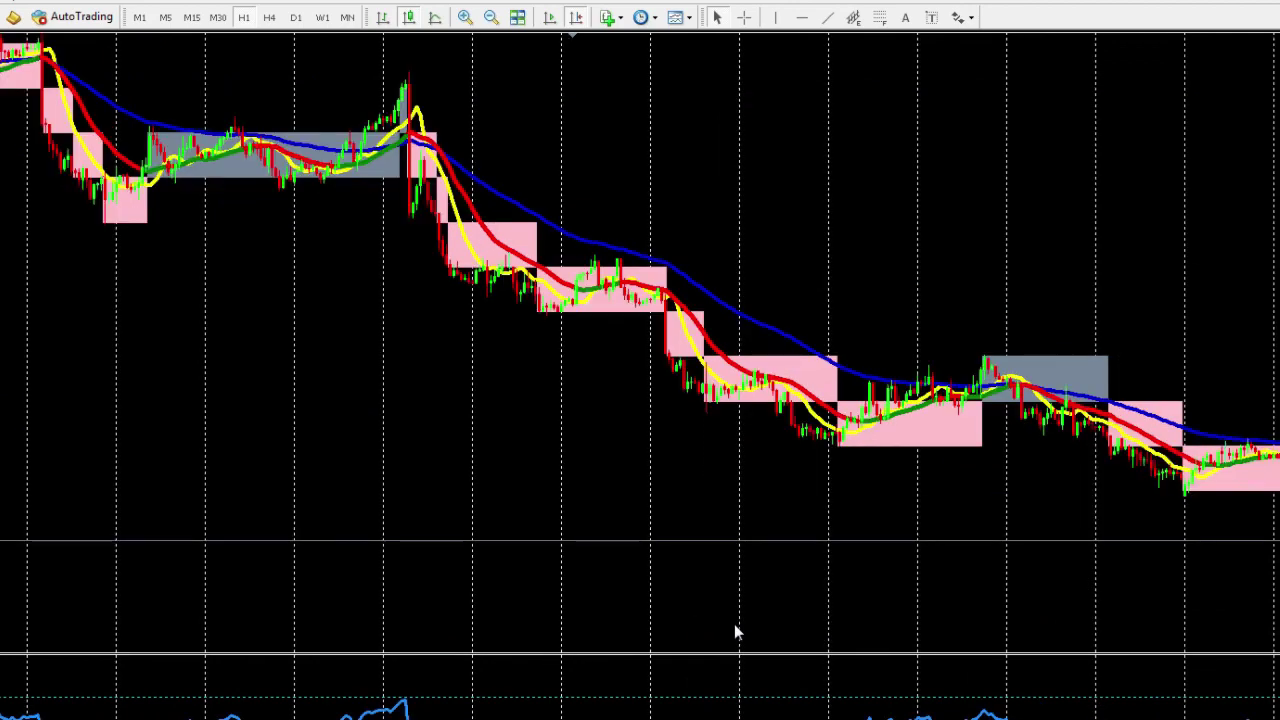
scroll(734, 628, "up", 2)
middle_click(487, 217)
left_click_drag(484, 210, 968, 446)
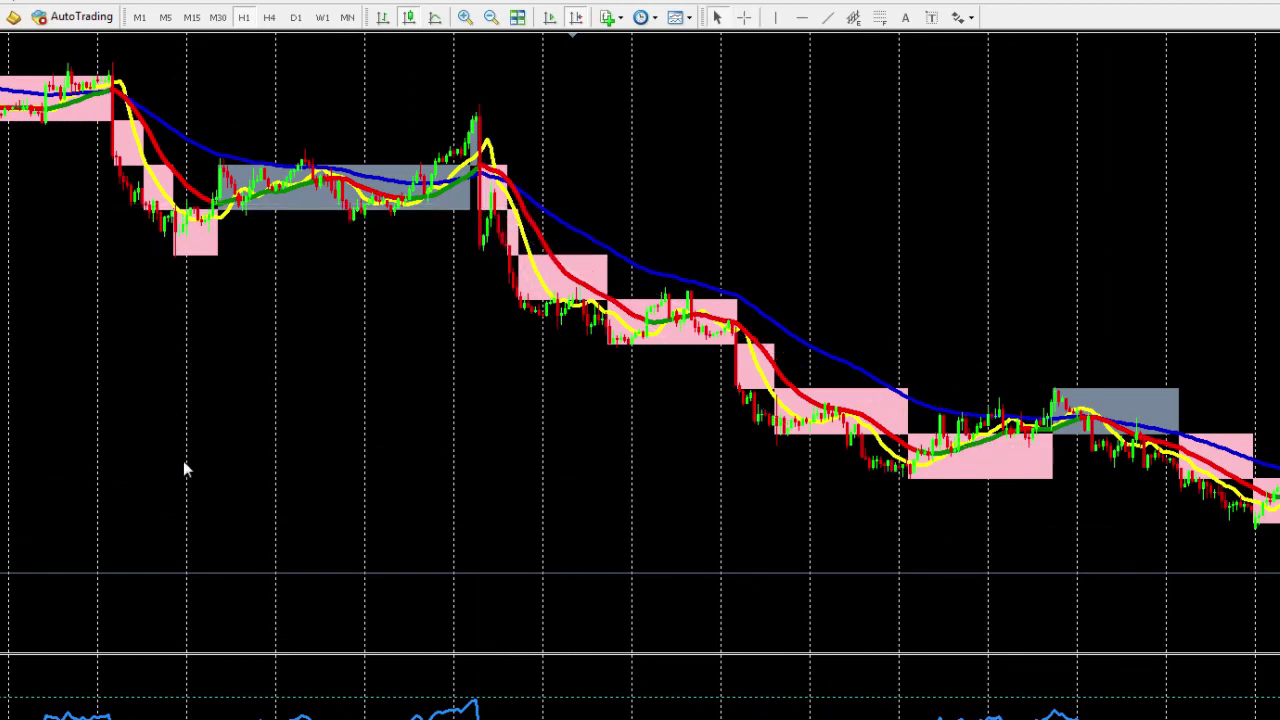
- Go further back on the 1-hour chart and measure the rise from the first grey Renko boxes up to the swing high
scroll(184, 461, "up", 3)
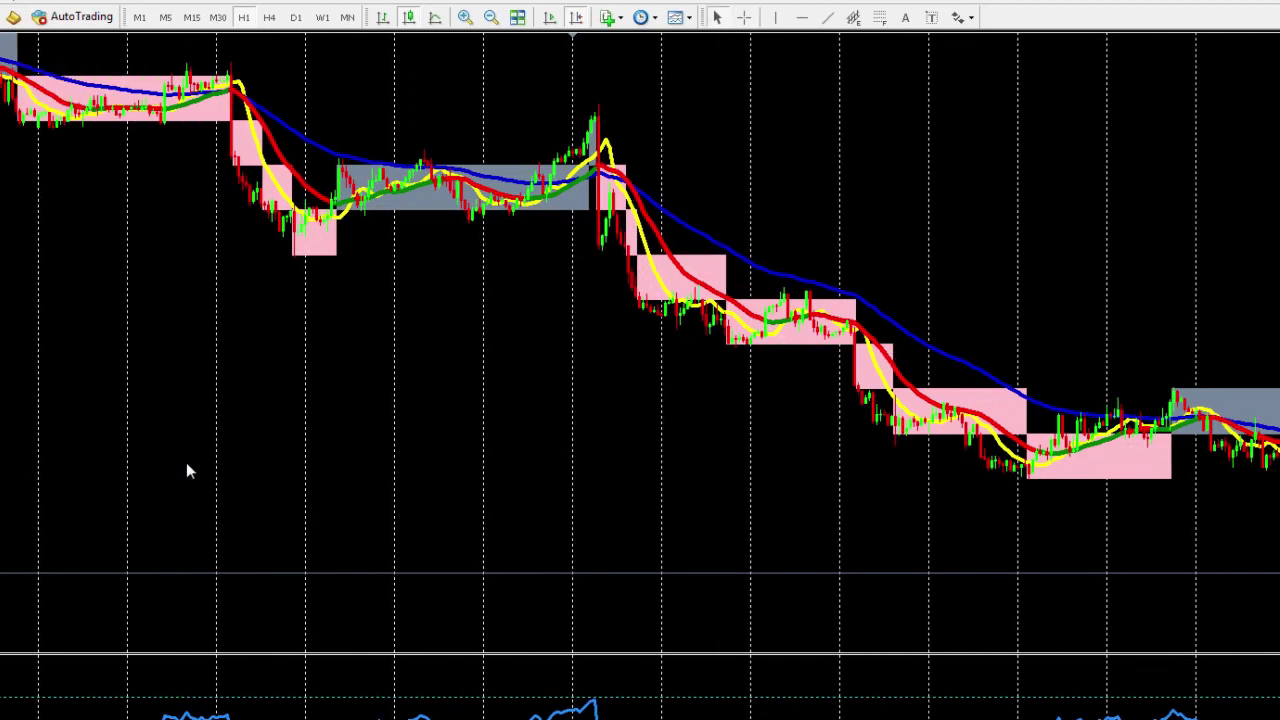
left_click_drag(186, 462, 606, 446)
key("ctrl+f")
left_click_drag(8, 452, 658, 149)
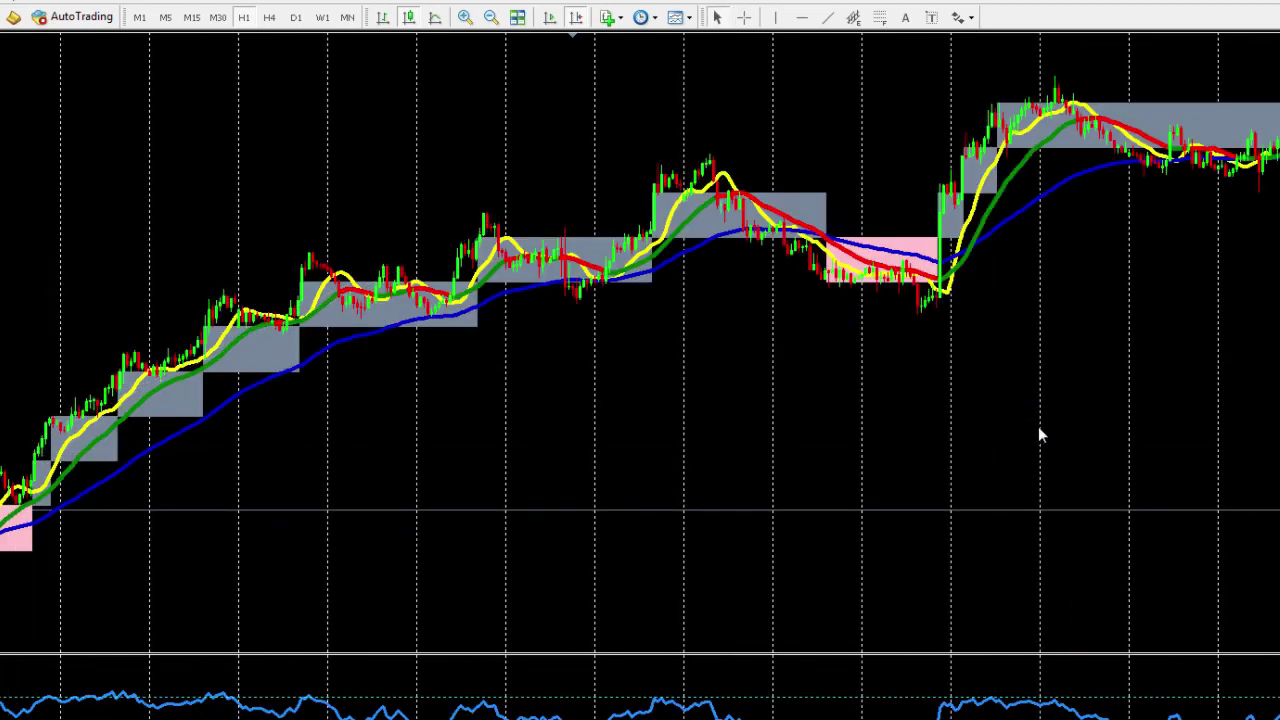
- Look through the price action following the measured rise and return to the 1-hour chart with daily, weekly and monthly levels
scroll(1038, 434, "down", 3)
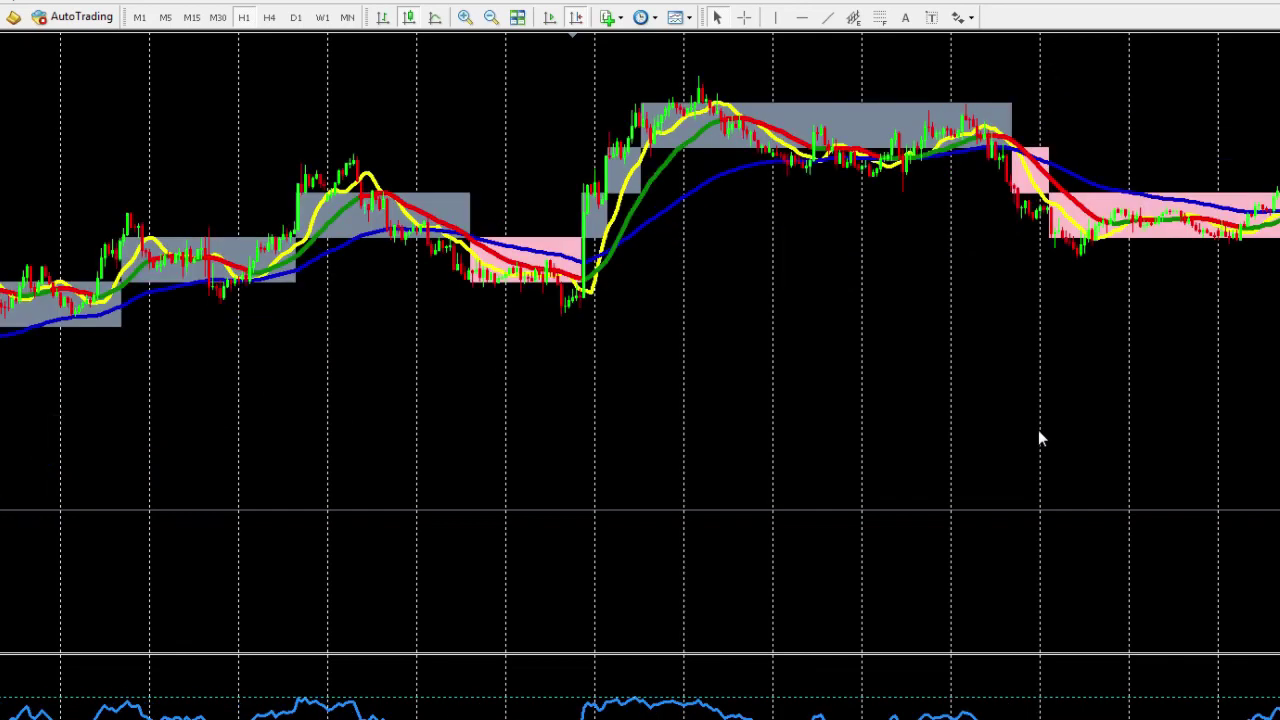
scroll(1038, 430, "down", 7)
scroll(1063, 428, "down", 5)
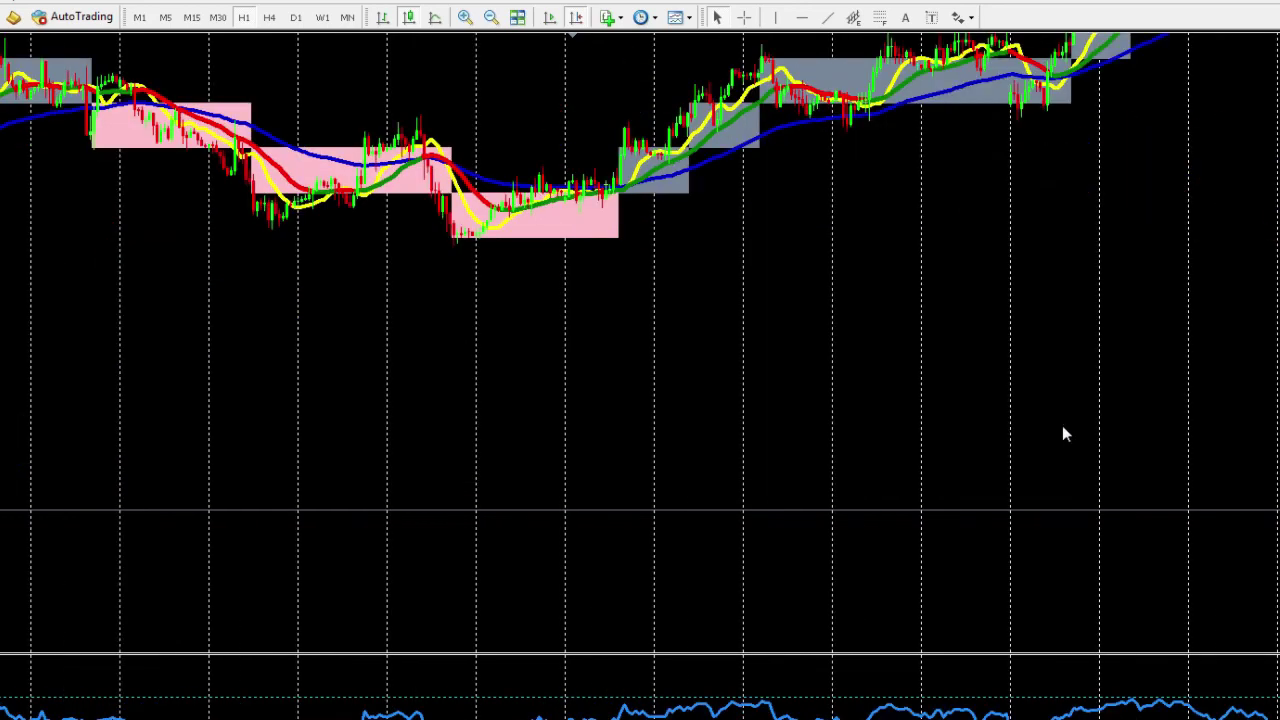
left_click_drag(1062, 425, 986, 570)
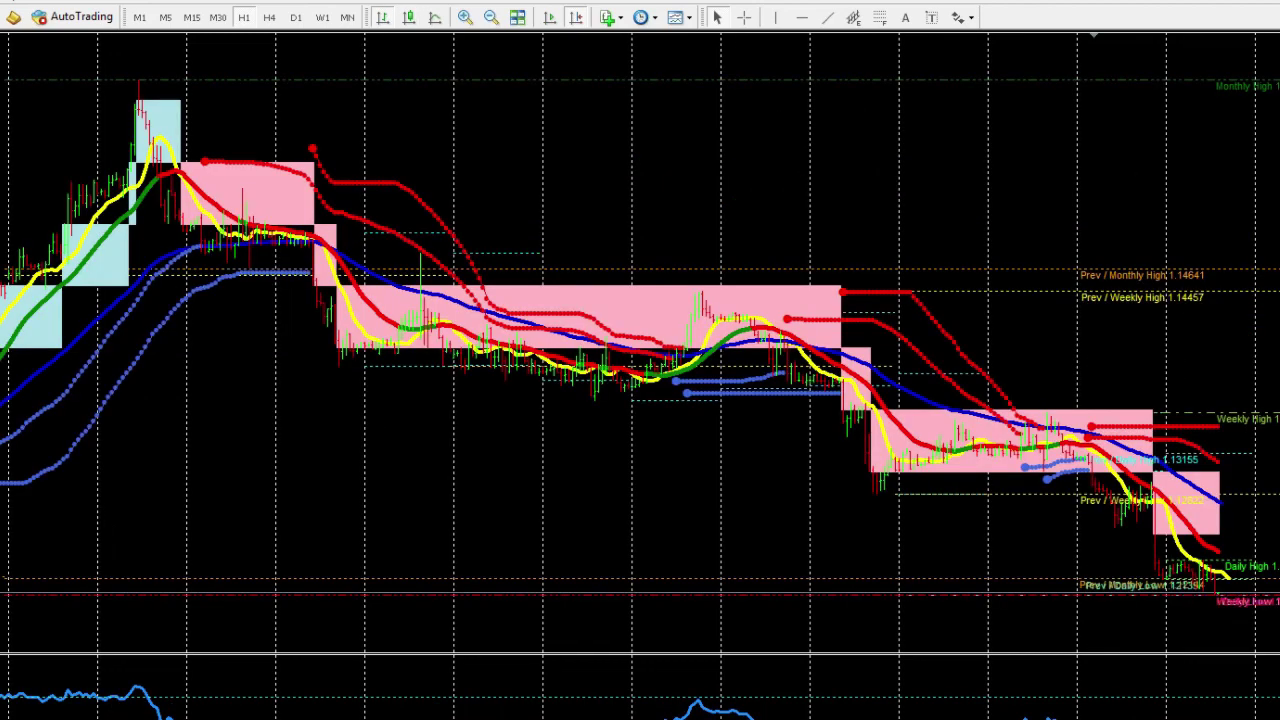
left_click_drag(474, 487, 518, 487)
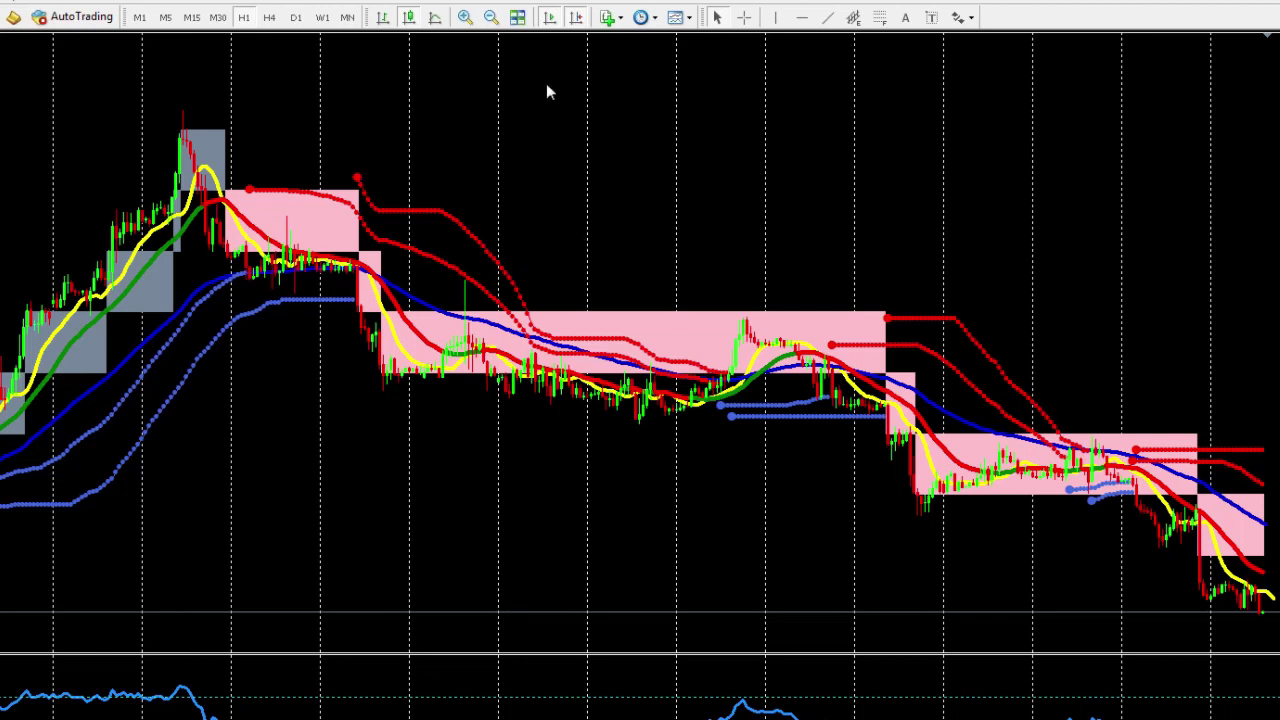
- Display the main-peak chart in the 4-hour timeframe and measure the fall from the candles below the peak towards the recent lows
mouse_move(229, 242)
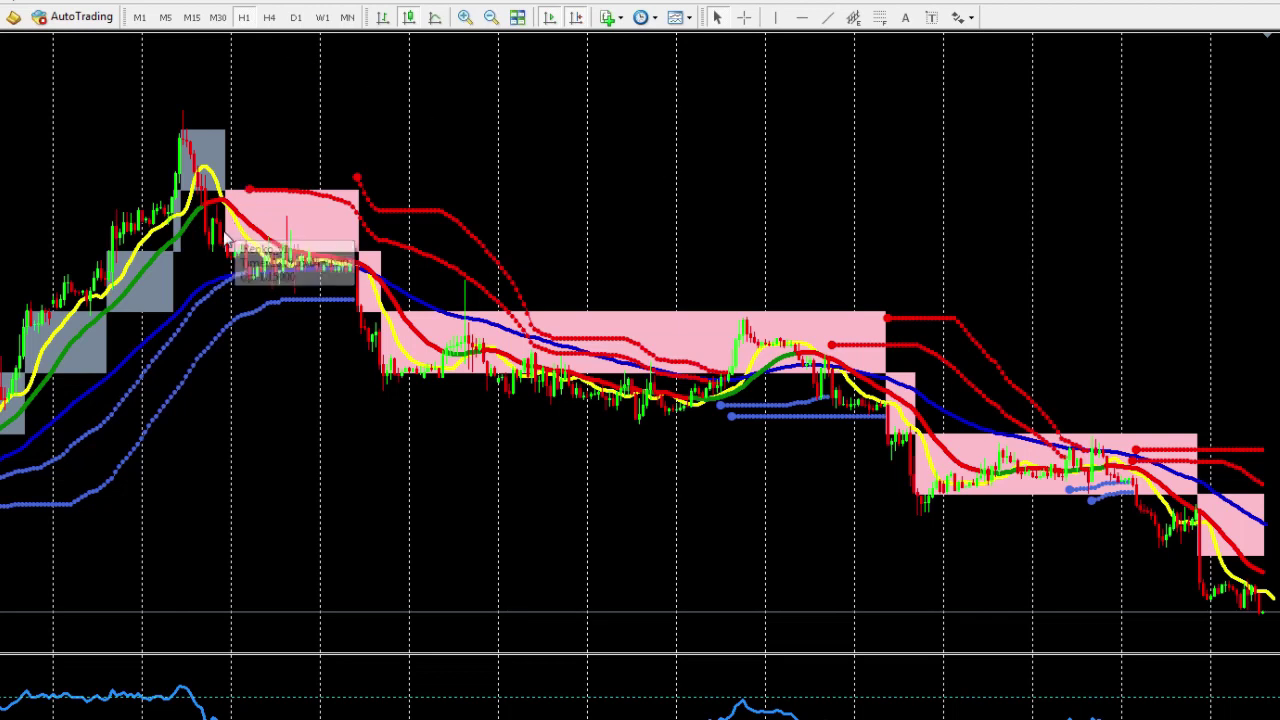
middle_click(229, 242)
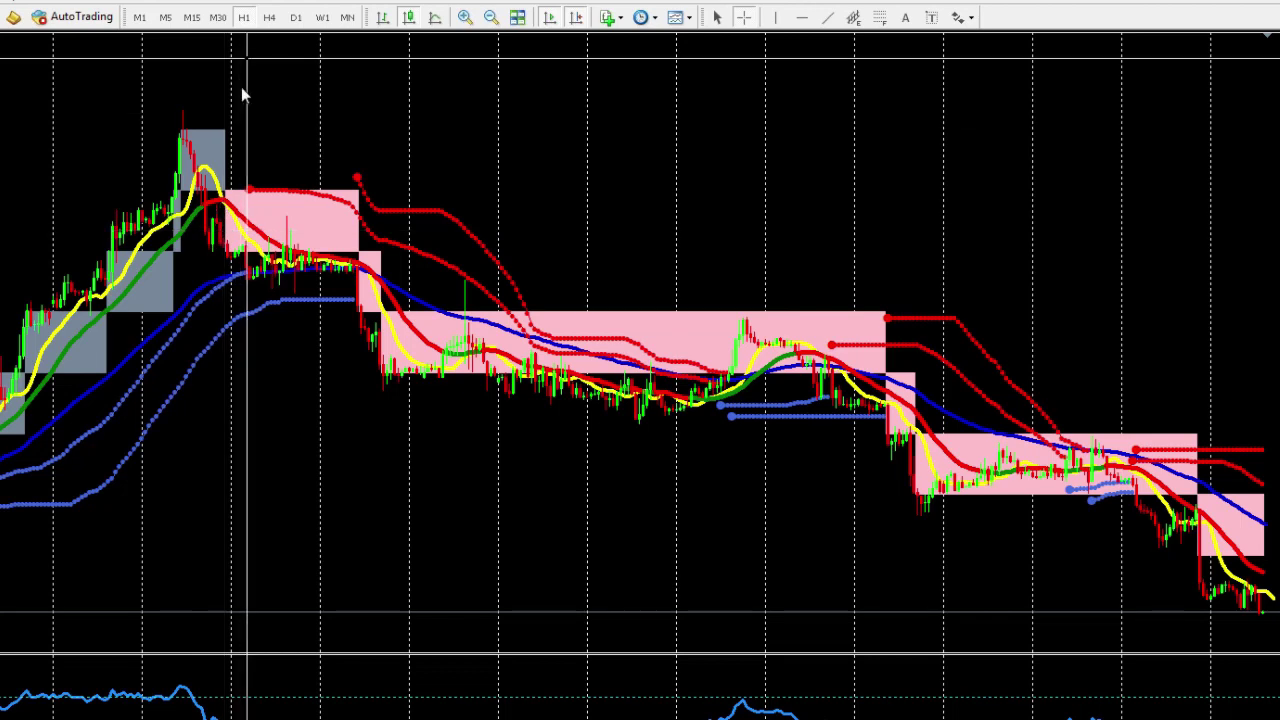
left_click(269, 17)
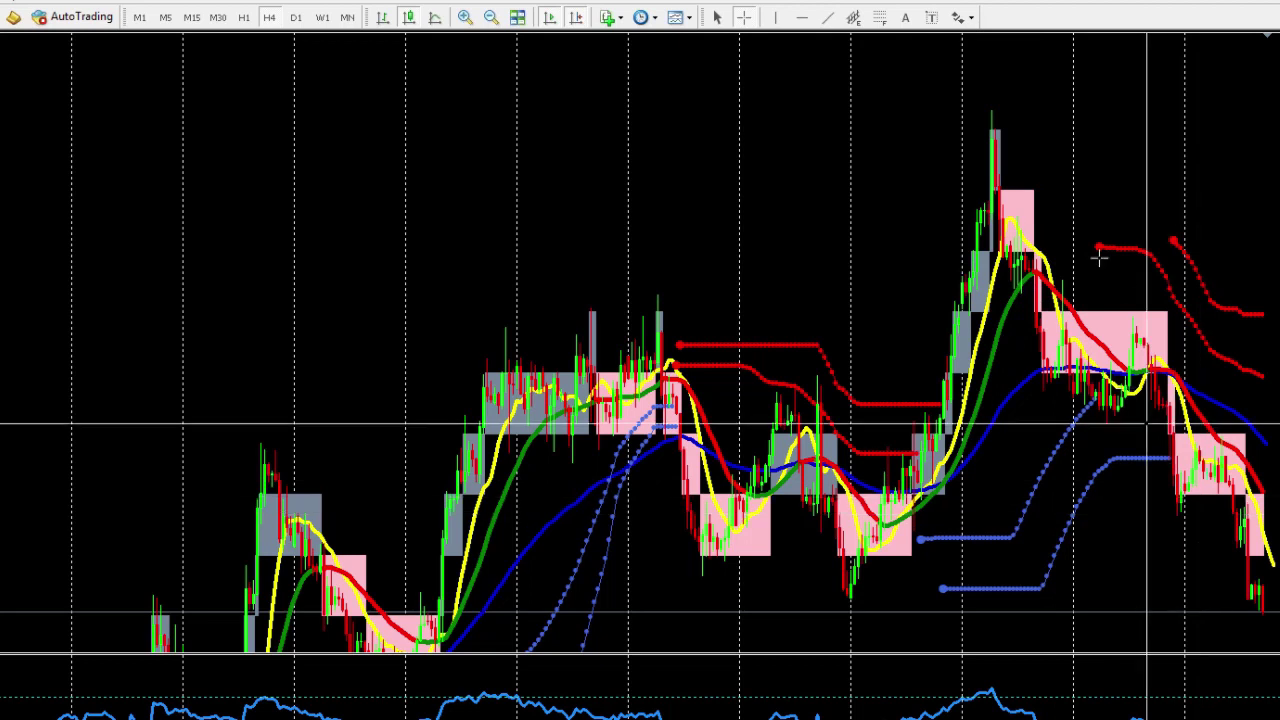
left_click_drag(1060, 262, 1177, 565)
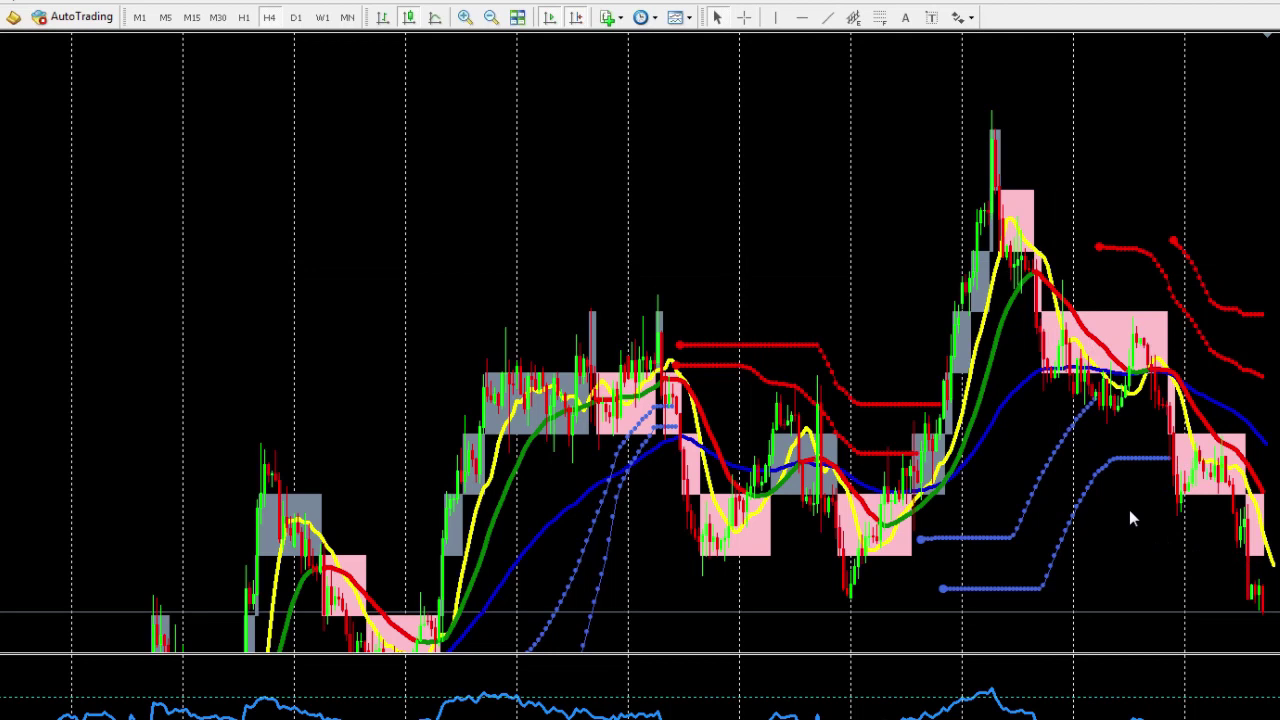
scroll(1129, 510, "up", 1)
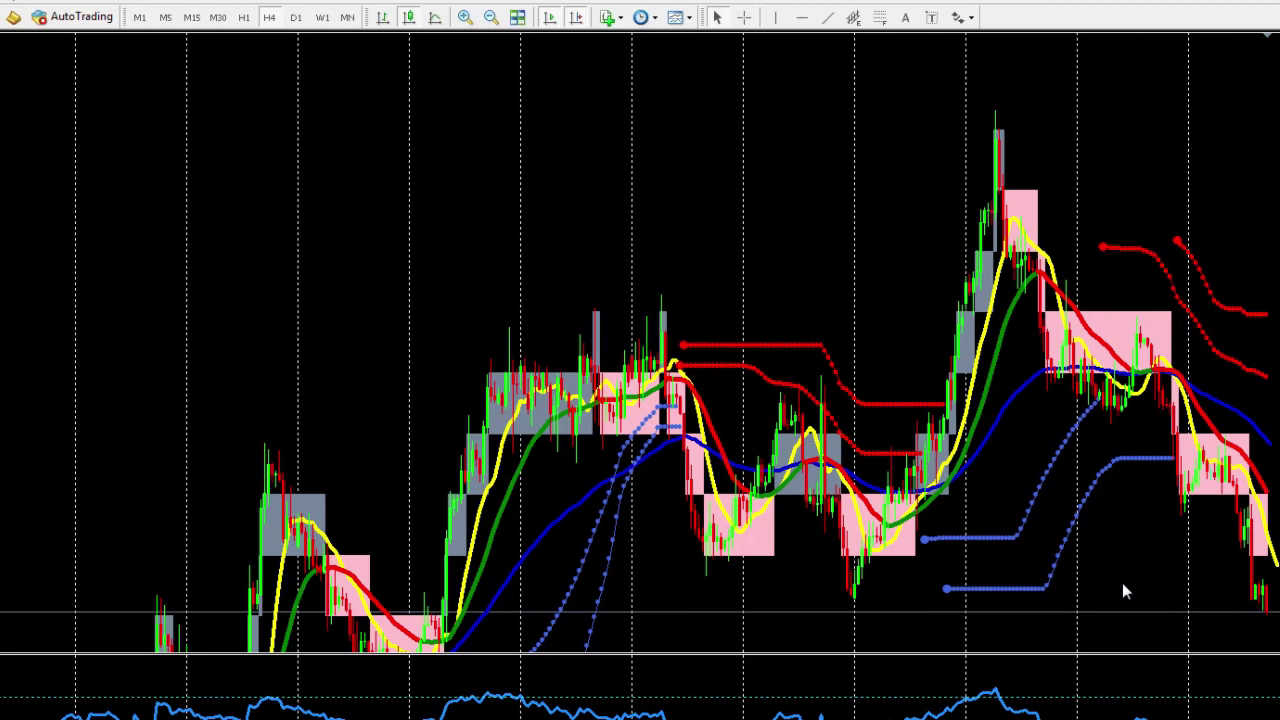
scroll(1122, 585, "down", 1)
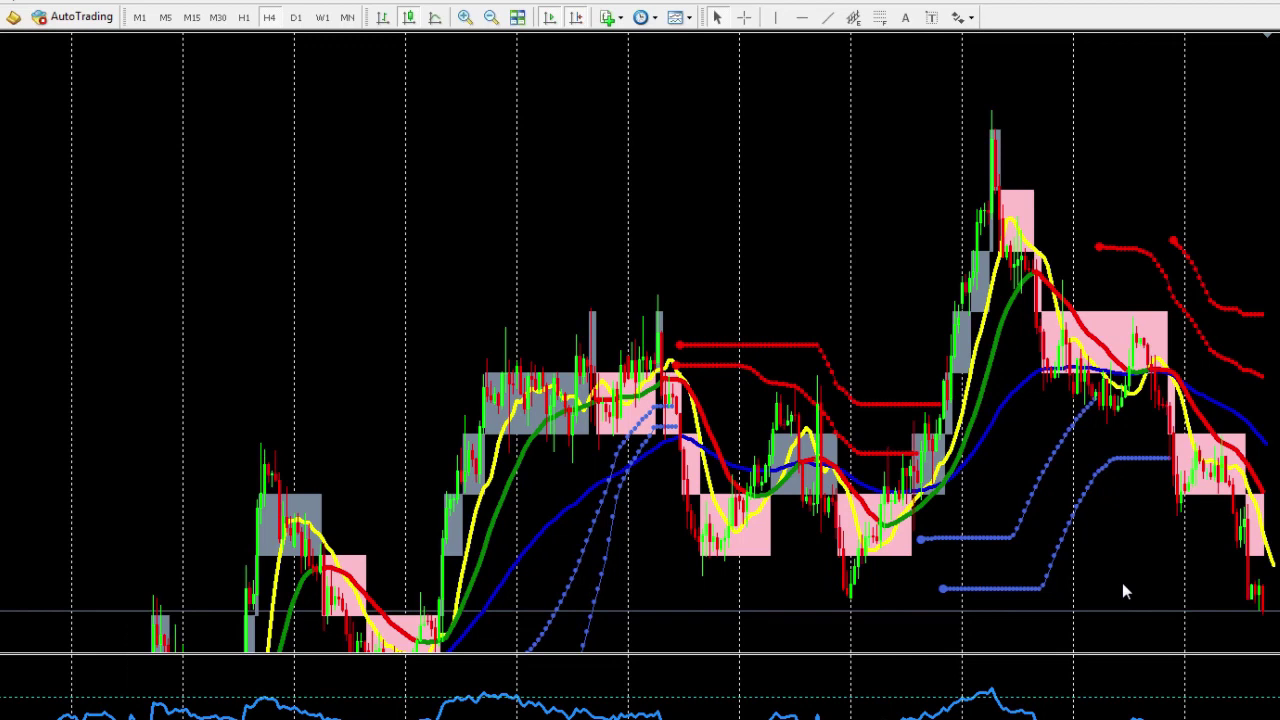